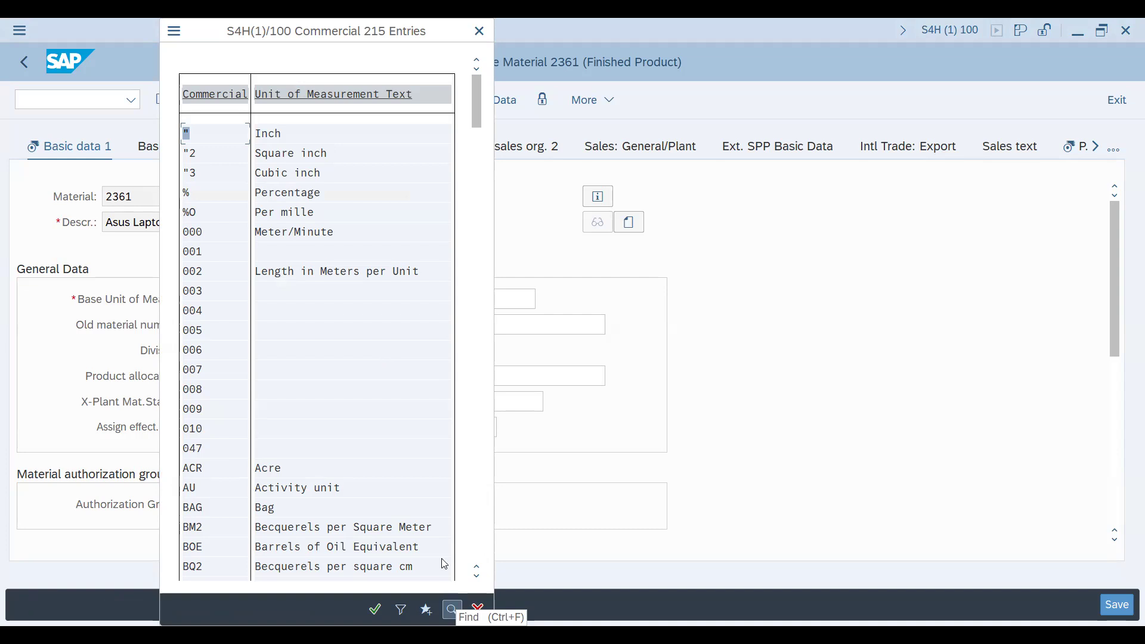
Search the commercial unit of measurement list for "each"
scroll(417, 400, down, 1)
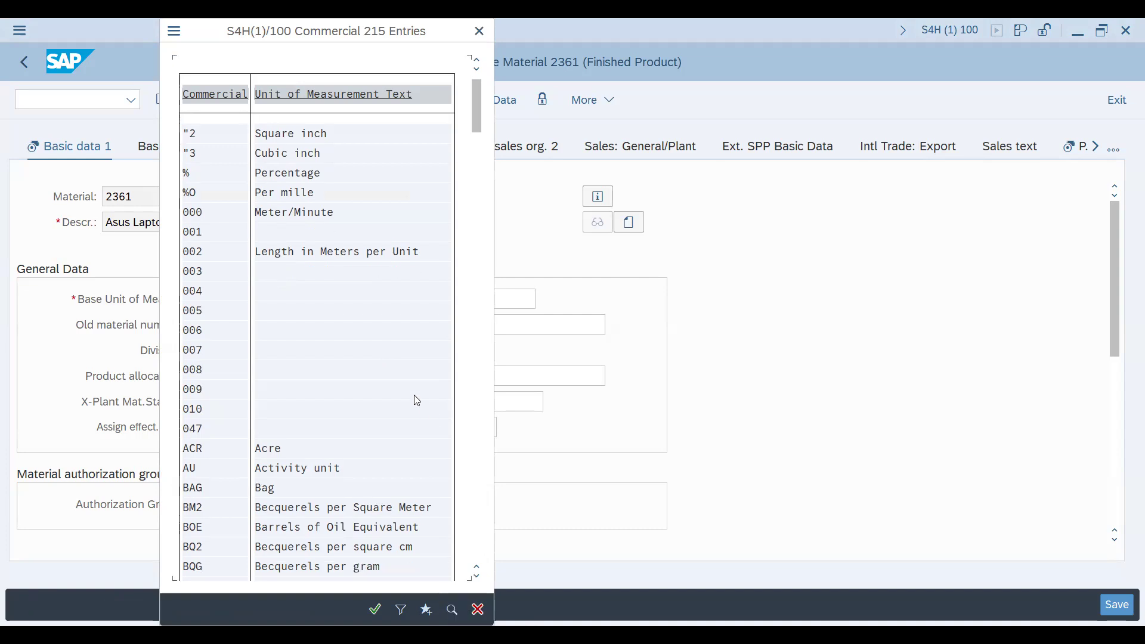
scroll(417, 401, down, 1)
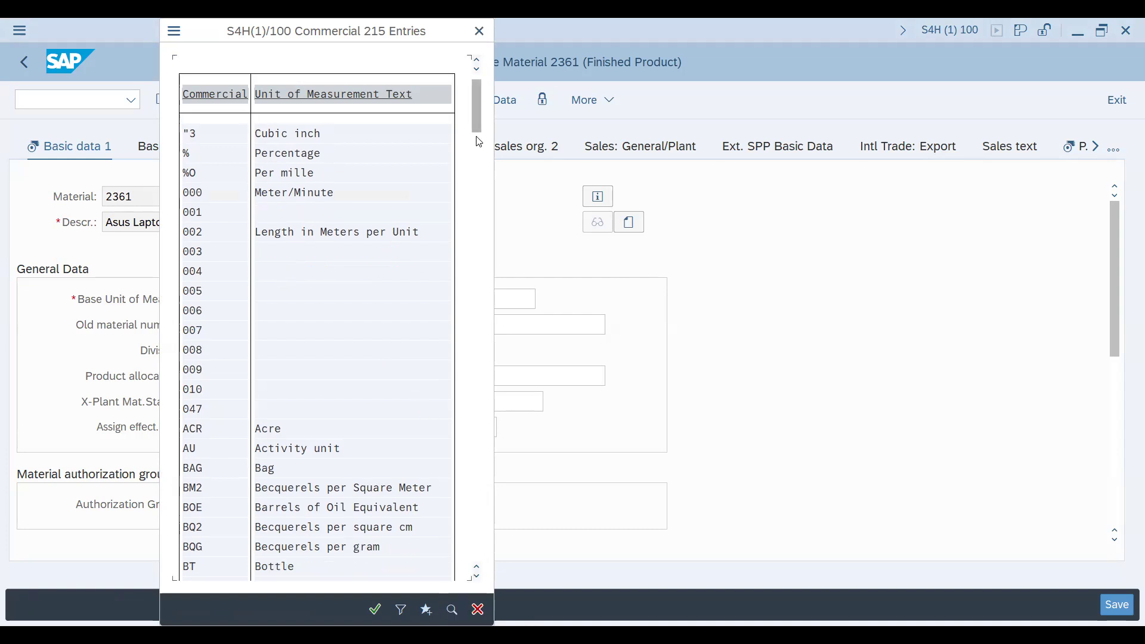
drag(475, 115, 443, 411)
drag(475, 105, 483, 302)
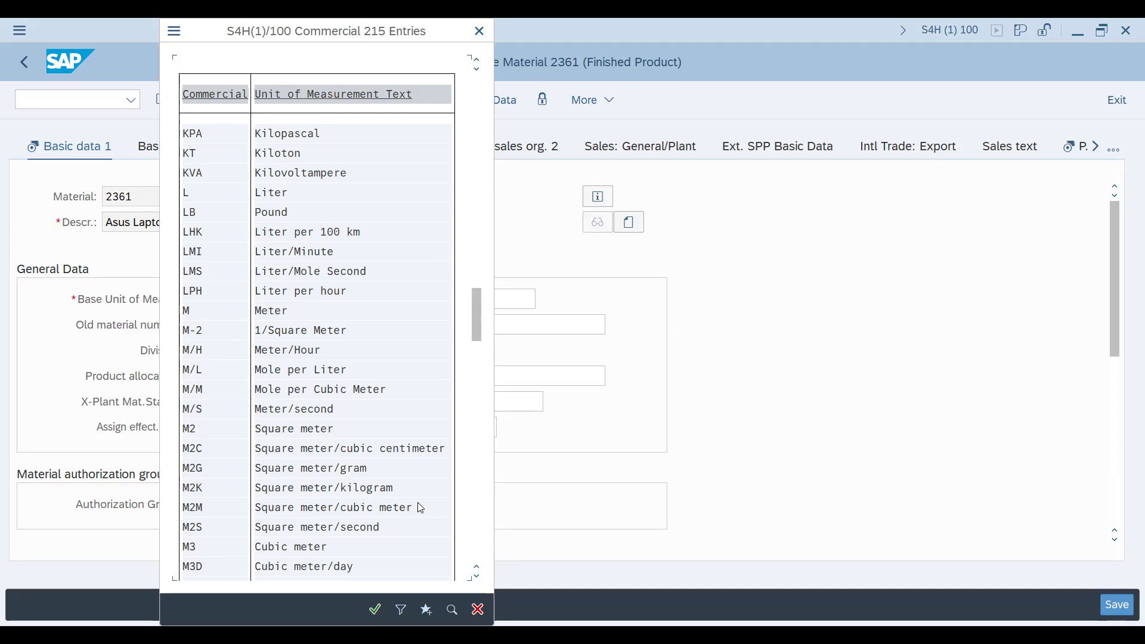
click(452, 611)
text(each)
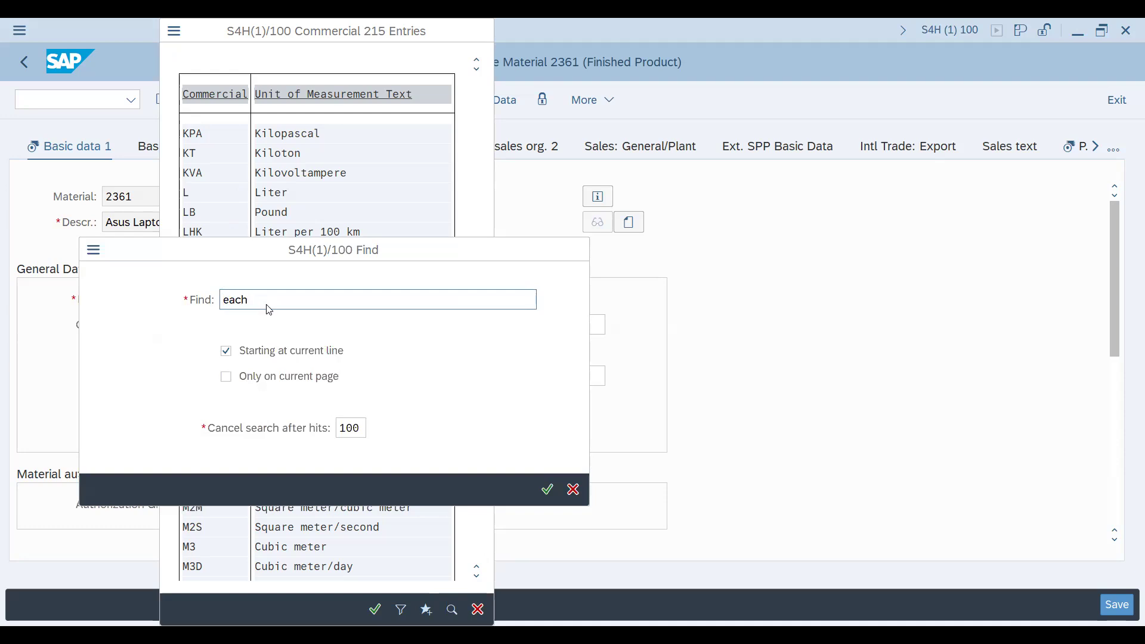
key(Return)
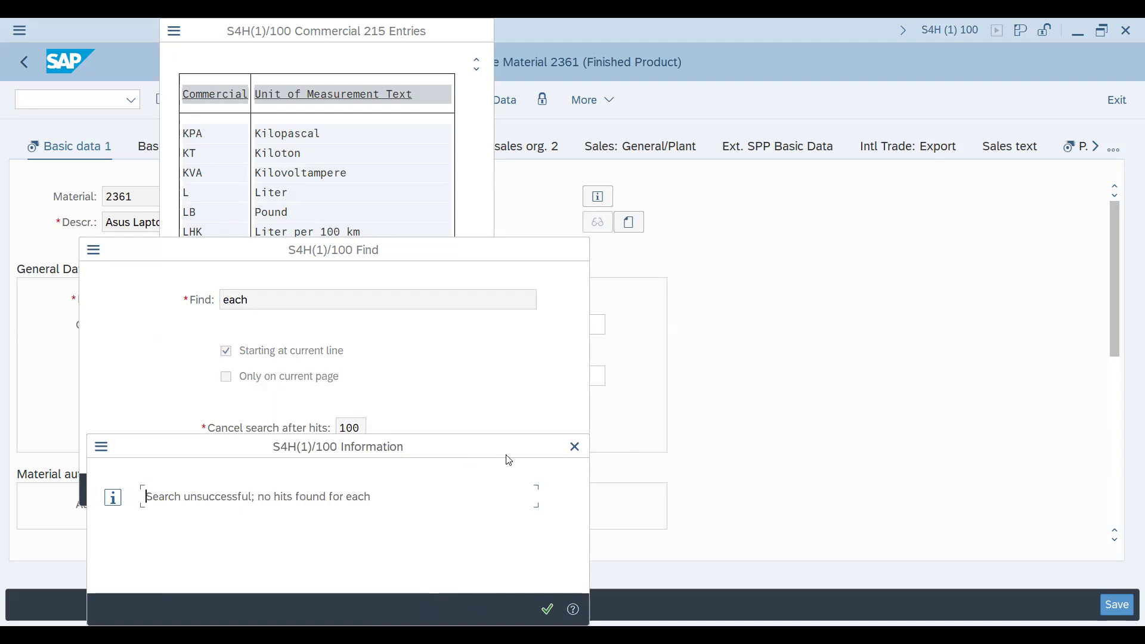
click(546, 610)
click(550, 494)
key(Return)
Shorten the search term to "ea", run the unit search again and close the hit list
key(End)
key(BackSpace)
key(BackSpace)
key(Return)
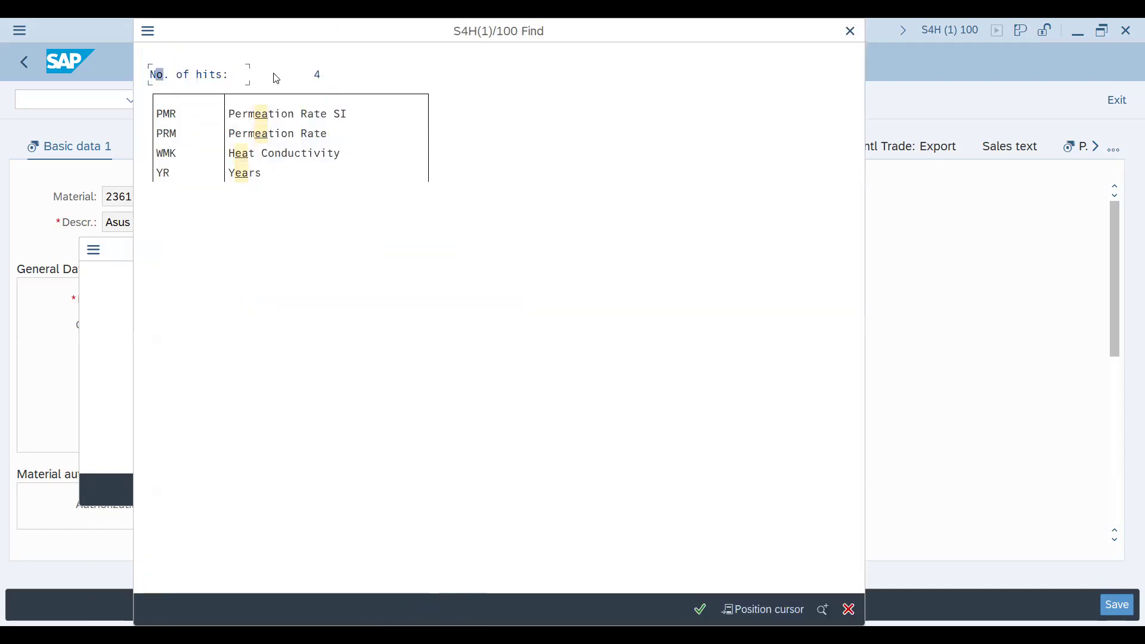
drag(322, 37, 248, 195)
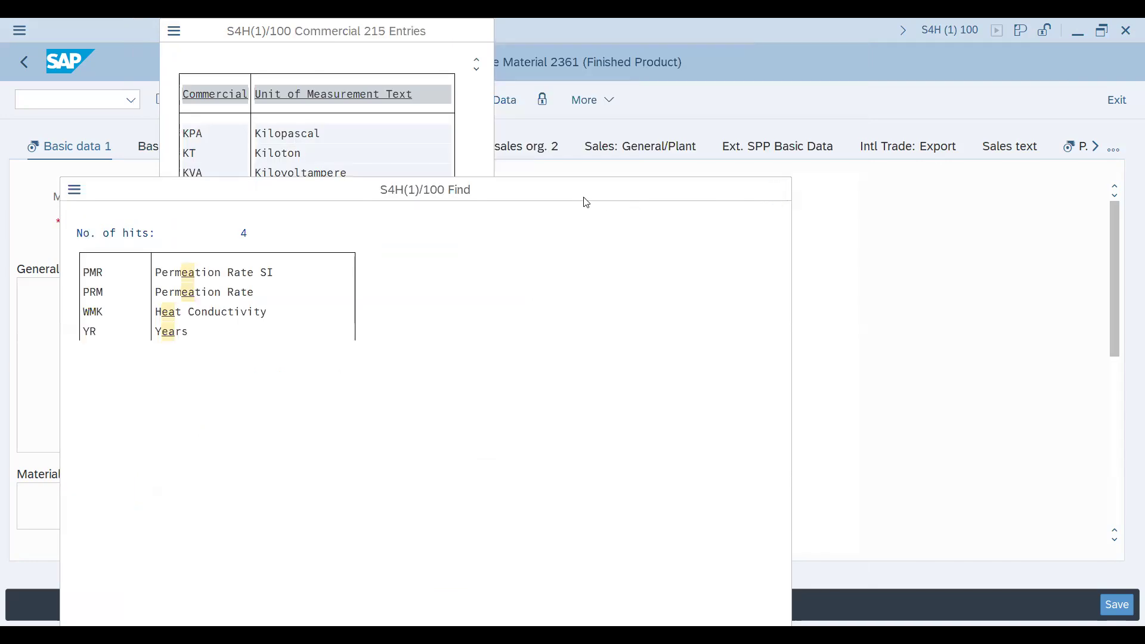
key(Escape)
key(Escape)
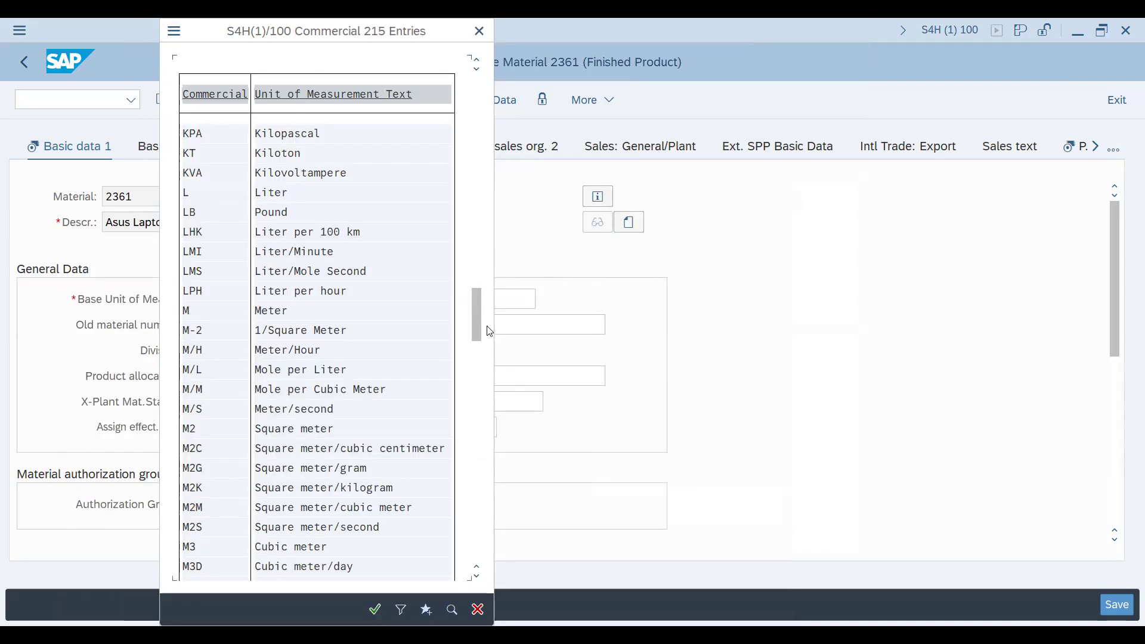
Set the Base Unit of Measure to EA (each) from the list of units
drag(480, 328, 435, 217)
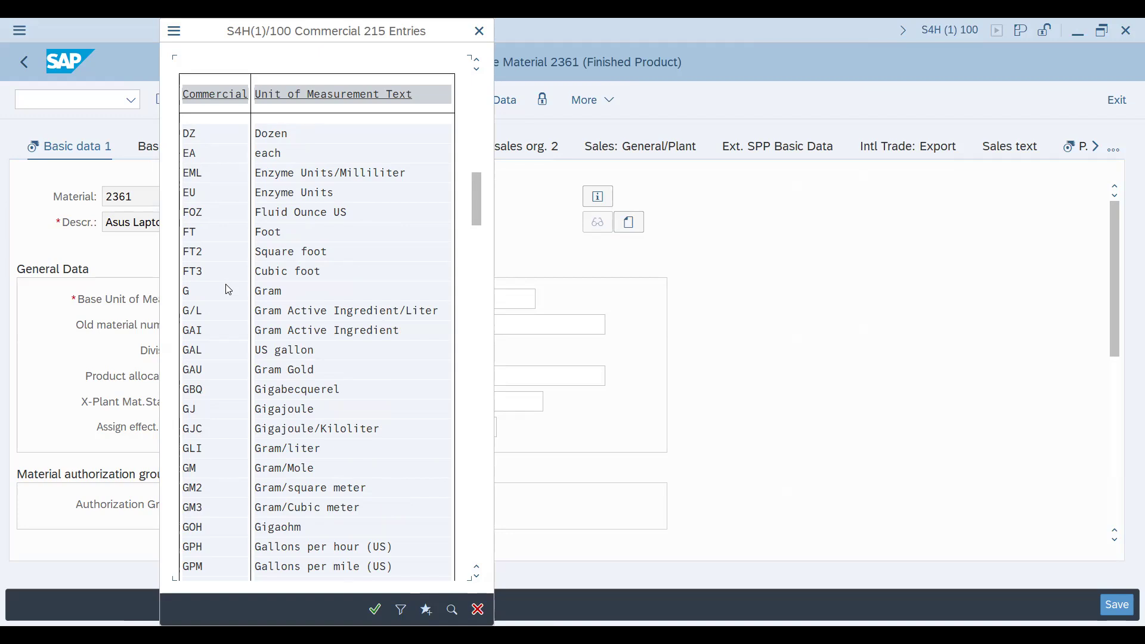
double_click(204, 151)
Set the Material Group to 00 (Computer Mat Grp) from the list of material groups
click(522, 300)
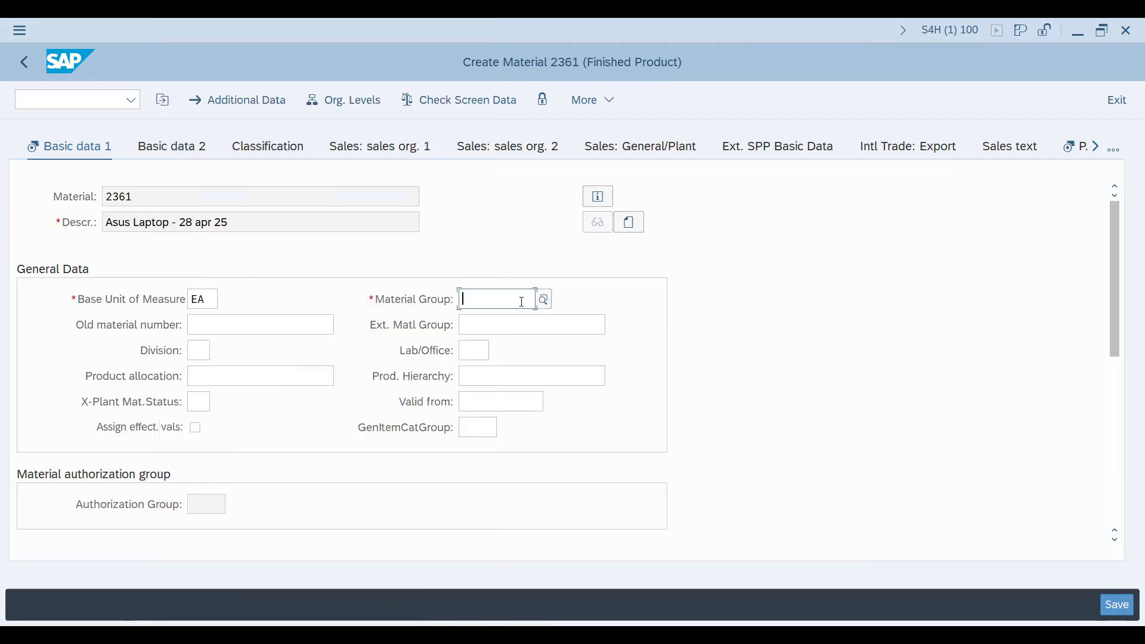
key(Return)
click(544, 299)
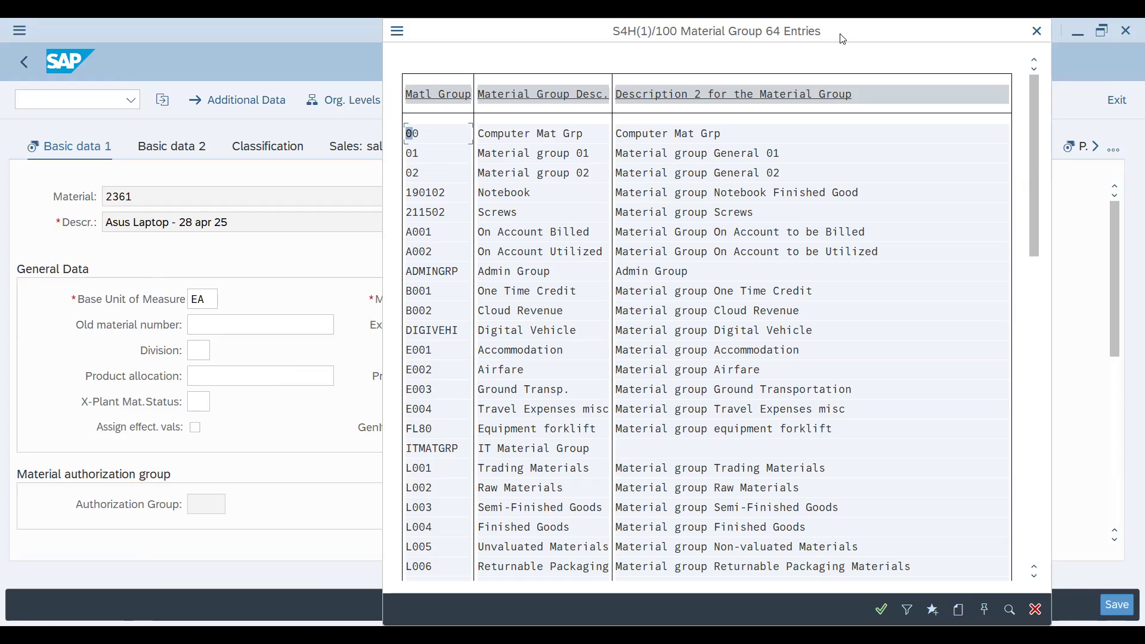
drag(843, 39, 778, 48)
mouse_move(968, 187)
mouse_down()
mouse_move(970, 532)
mouse_move(969, 179)
mouse_up()
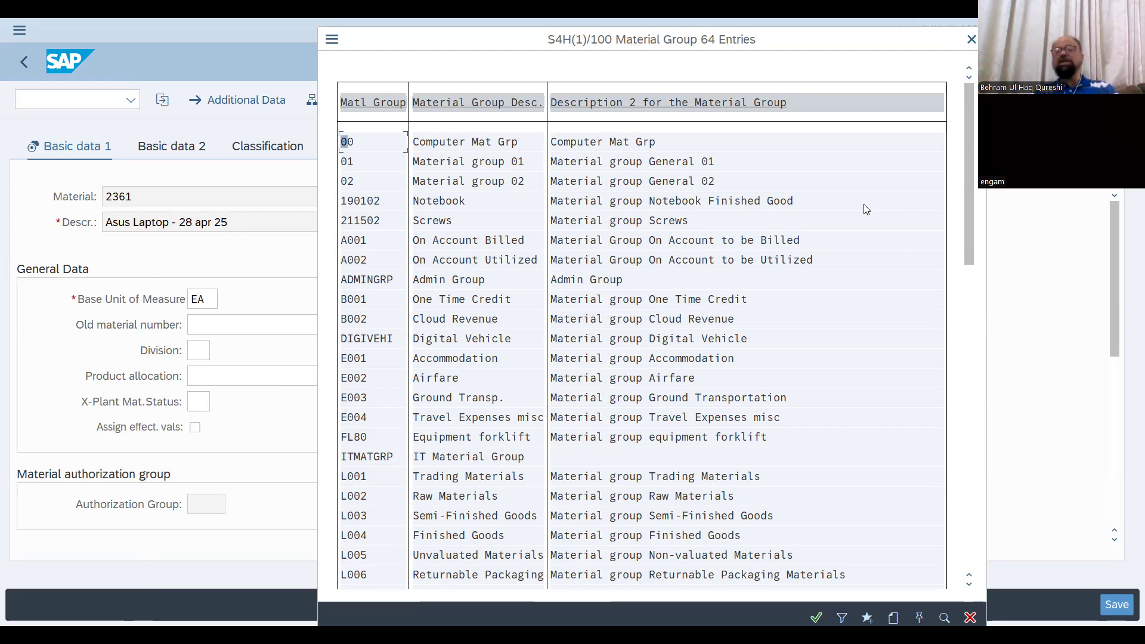
double_click(613, 144)
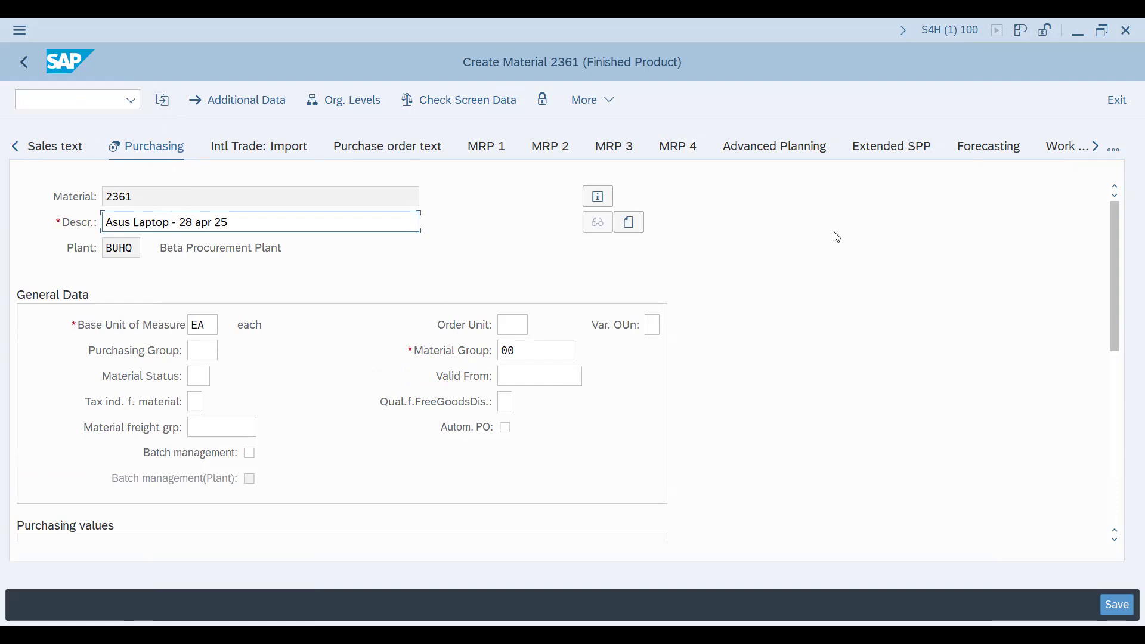
Examine which material master views are available from Purchasing through MRP, plant data, warehouse, quality and accounting, and return to Purchasing
click(1120, 151)
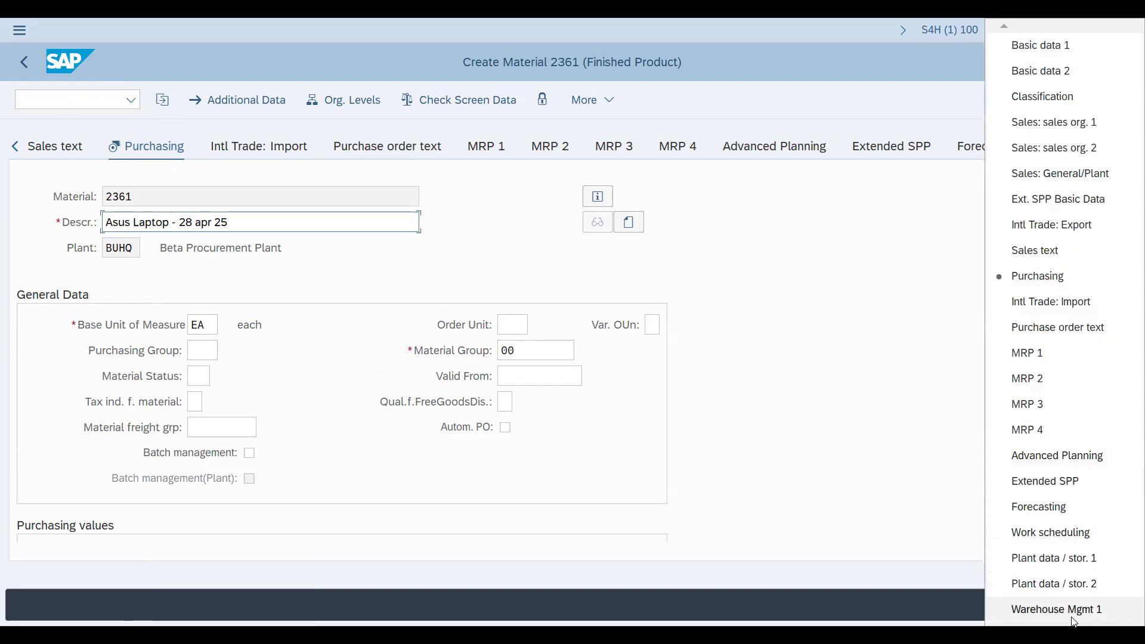
scroll(1074, 622, down, 1)
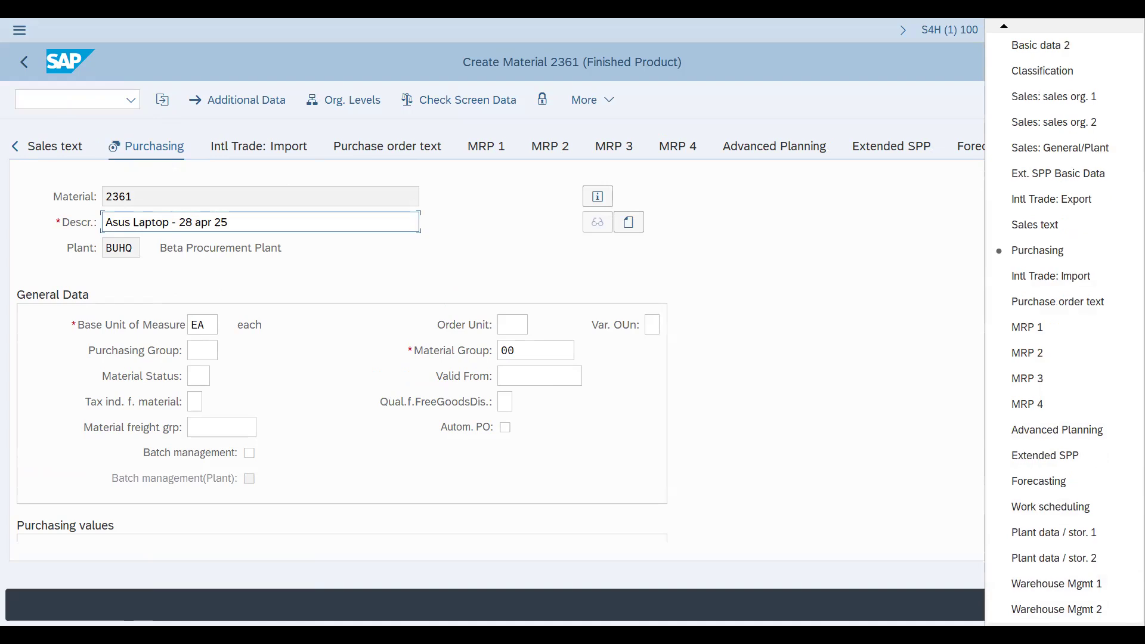
scroll(1038, 607, down, 3)
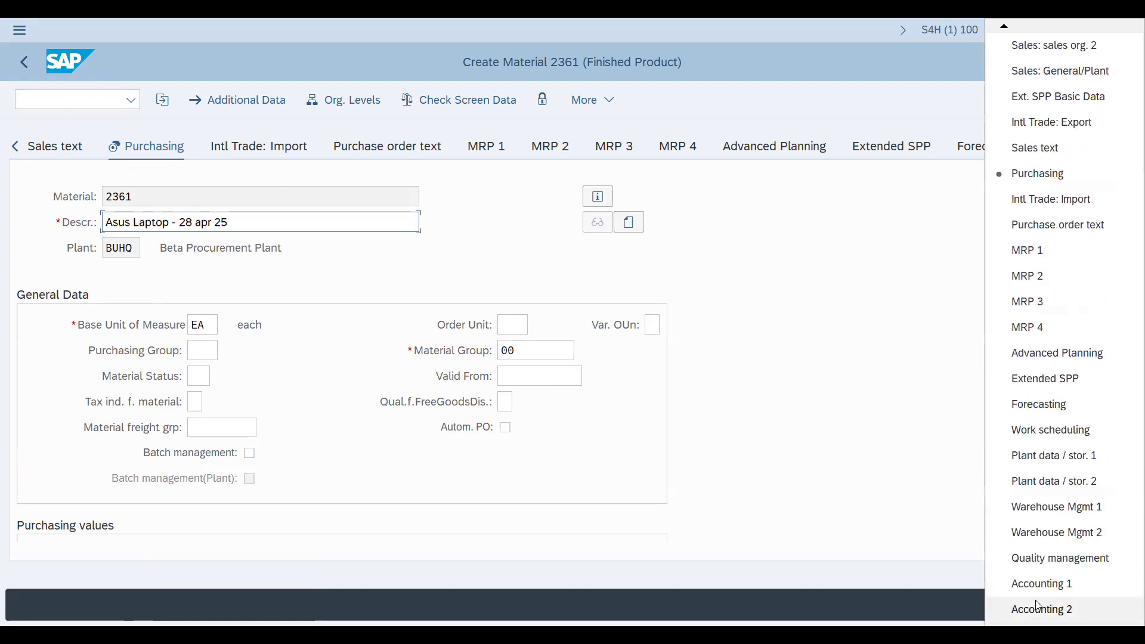
click(880, 455)
click(1096, 148)
click(1096, 148)
click(1096, 148)
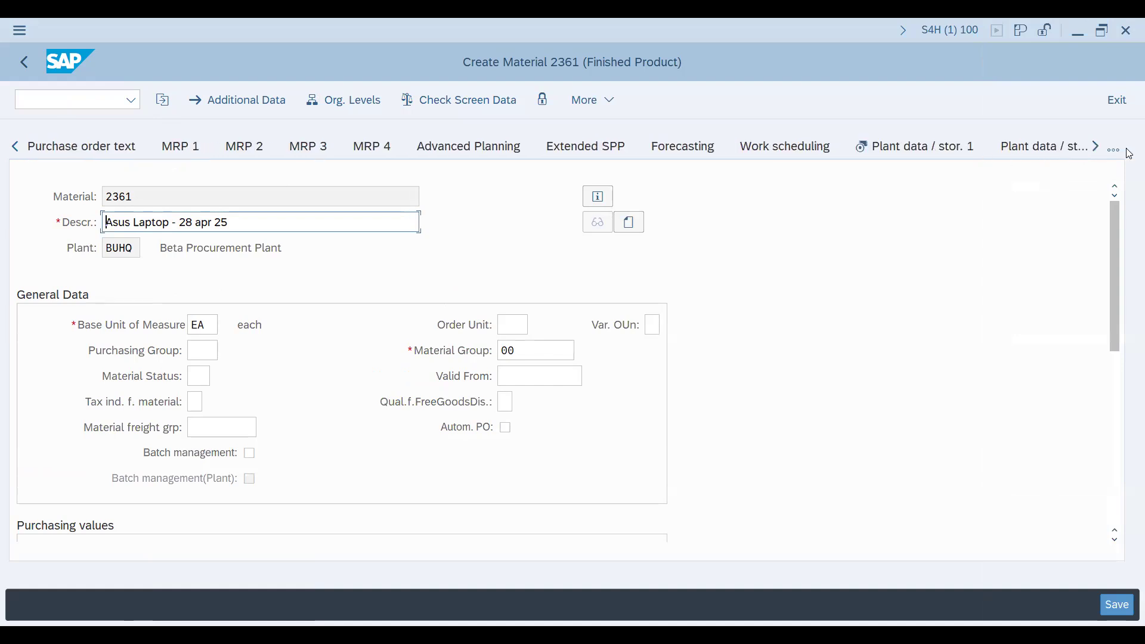
click(13, 147)
click(14, 148)
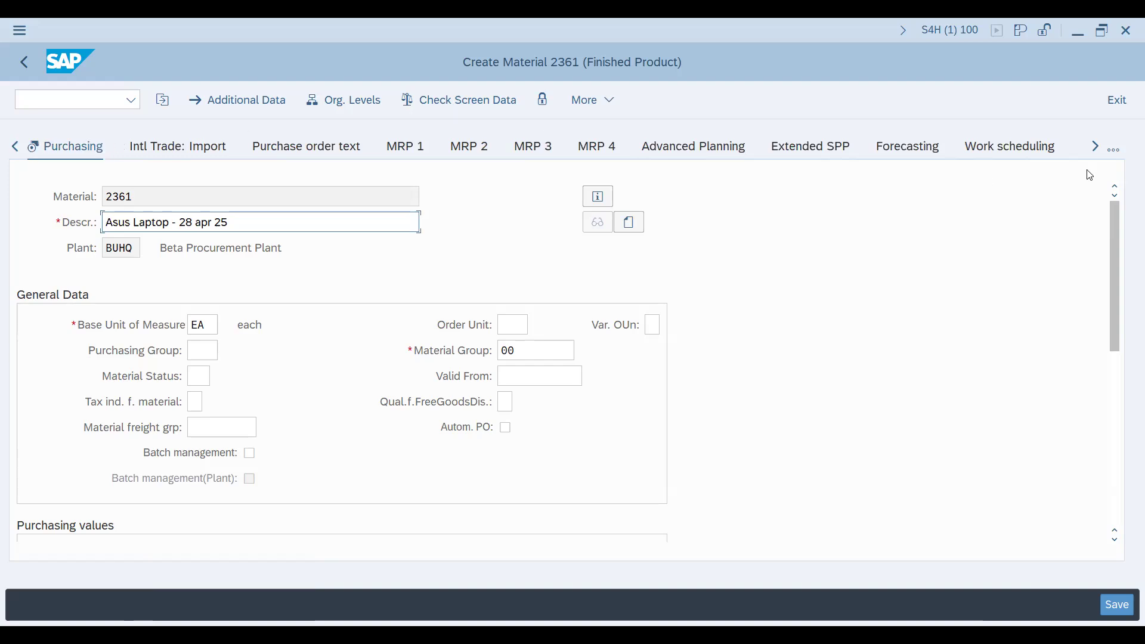
click(1097, 147)
click(1097, 148)
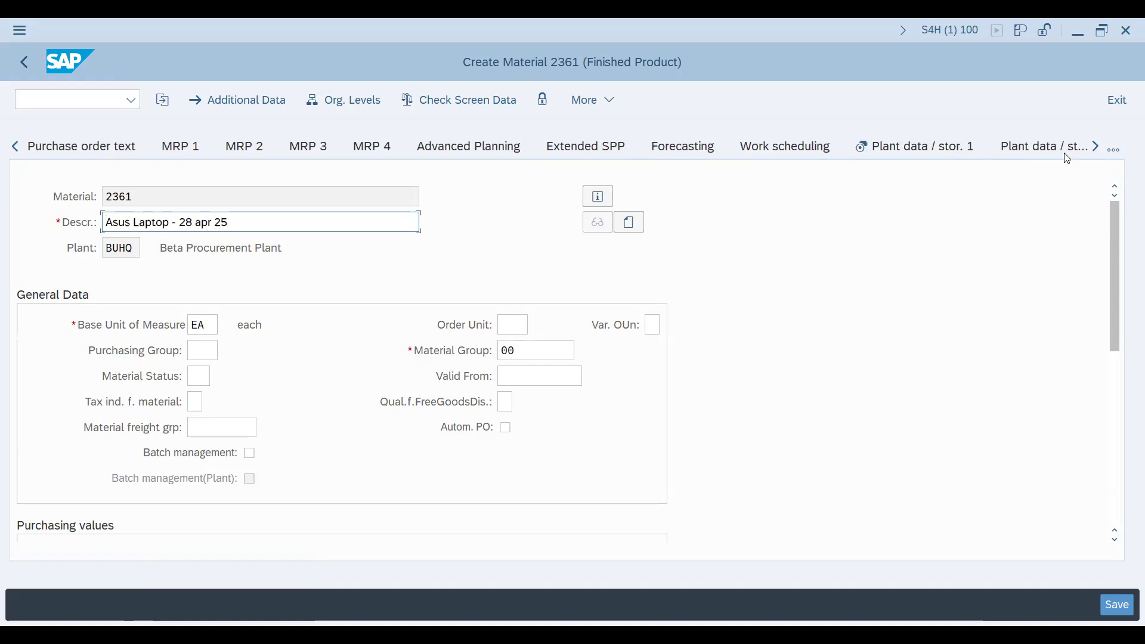
click(1095, 147)
click(1097, 147)
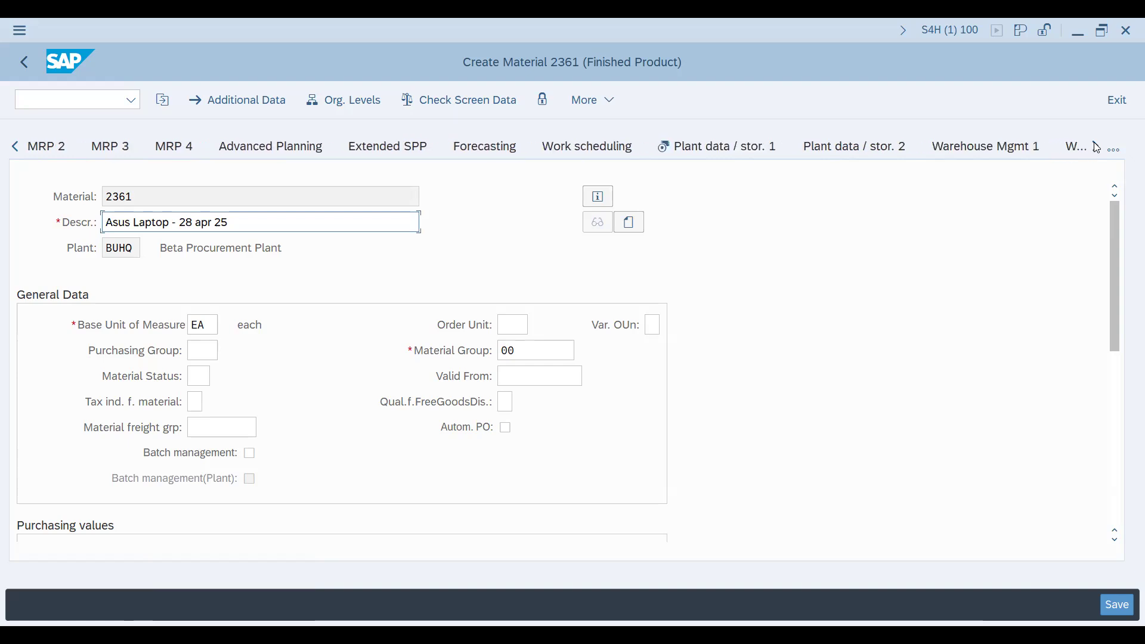
click(1097, 147)
click(1097, 147)
click(1097, 148)
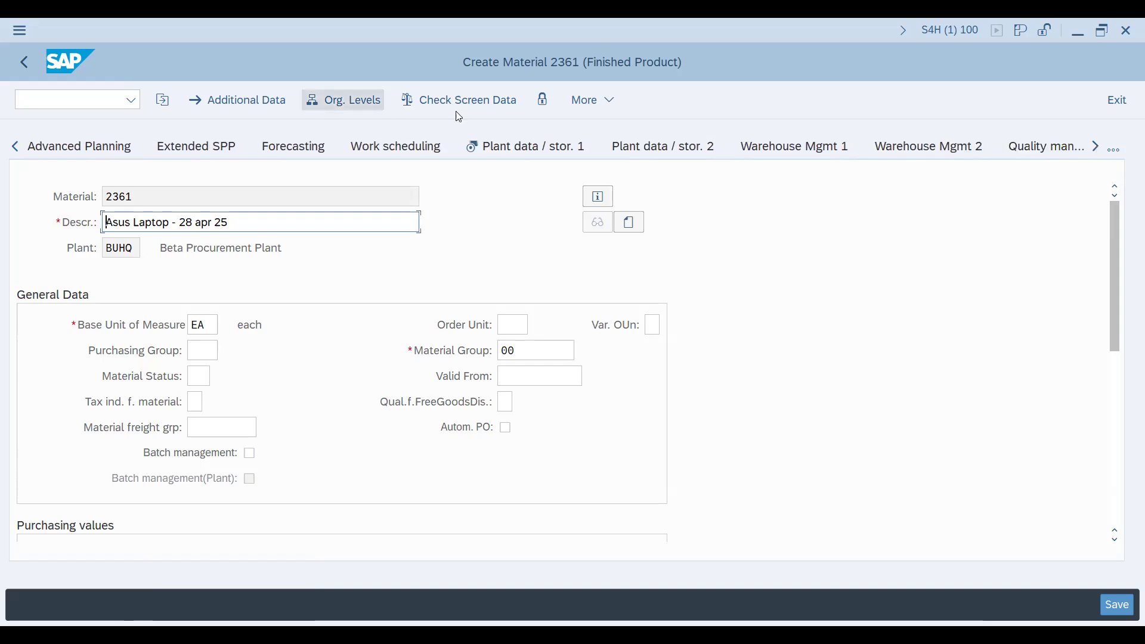
click(1096, 147)
click(1094, 148)
click(14, 147)
click(14, 148)
click(14, 147)
click(14, 147)
click(14, 147)
click(14, 148)
click(13, 148)
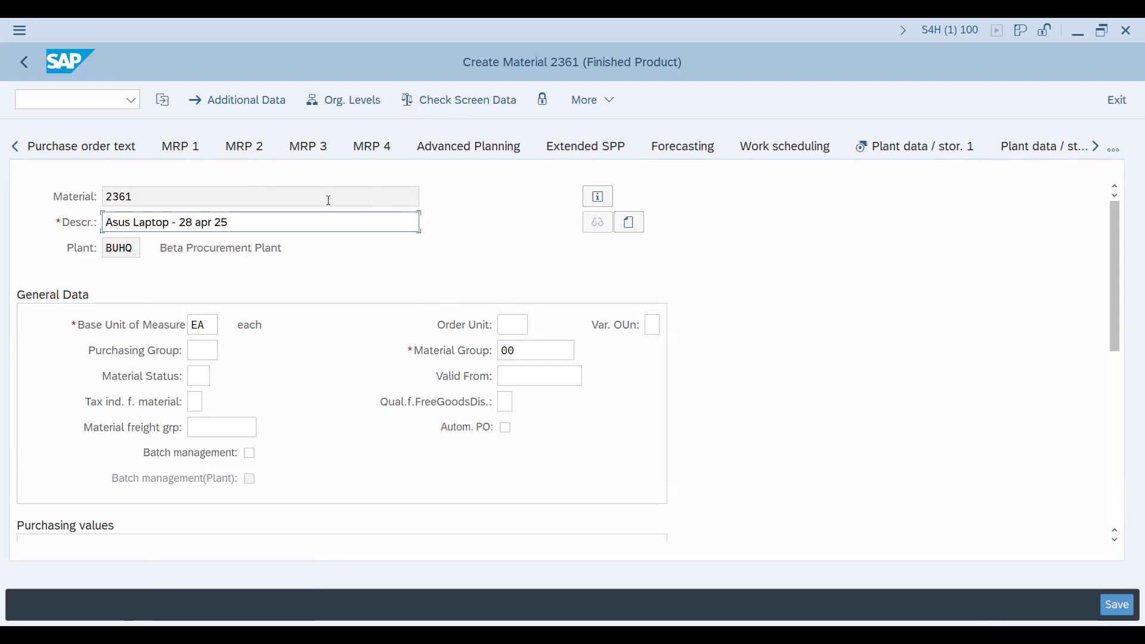
click(15, 146)
click(14, 147)
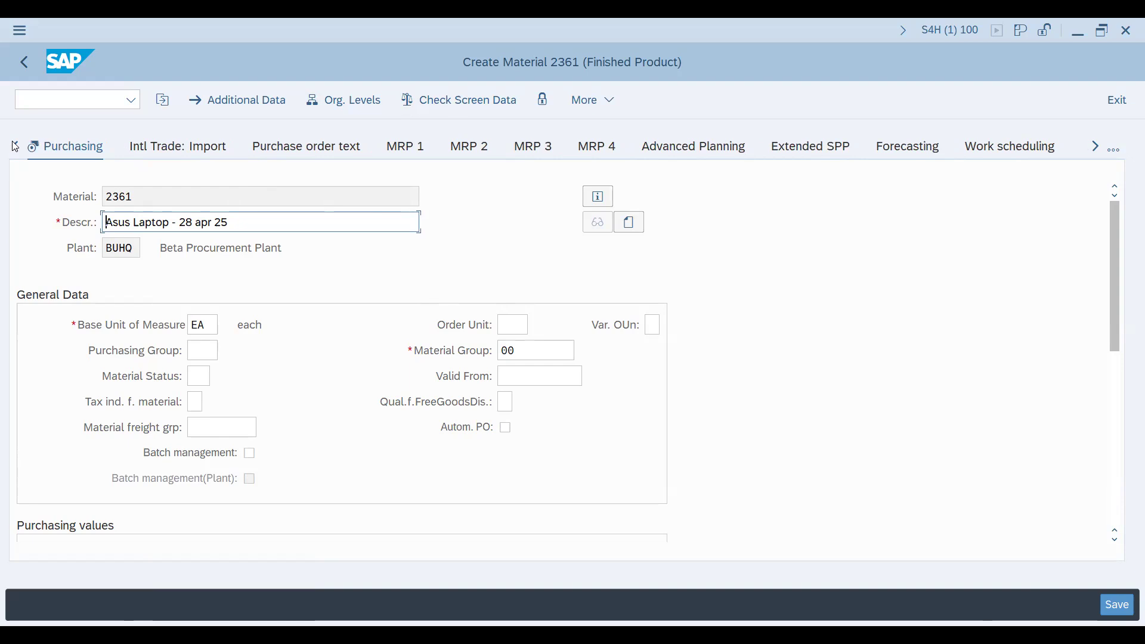
Open the possible entries for Purchasing Group as a held list and widen its group code column
click(203, 351)
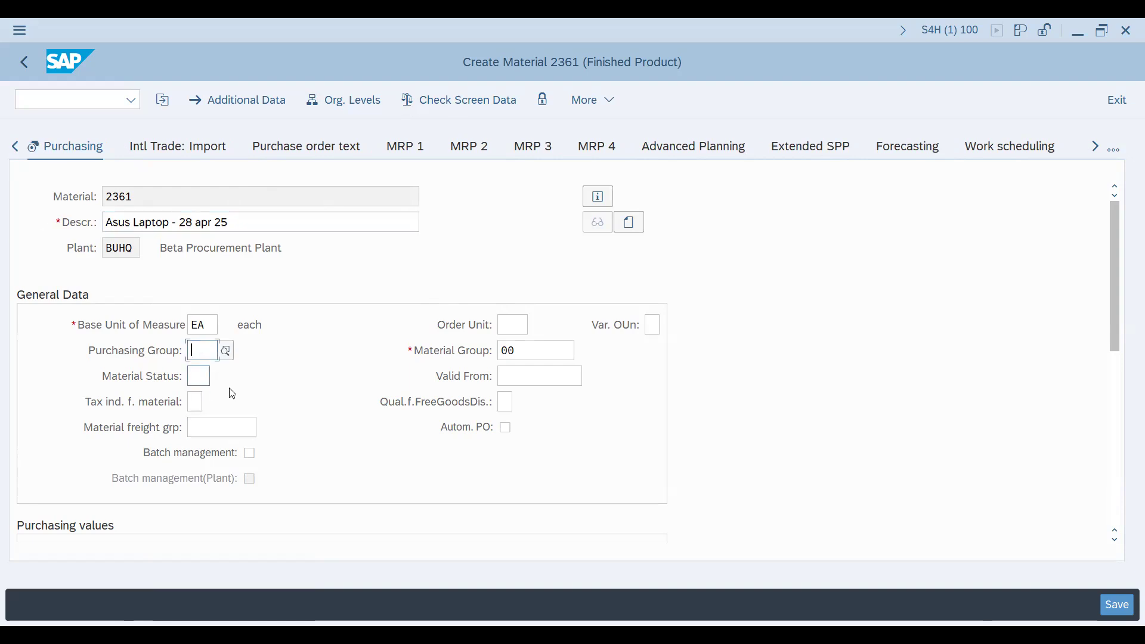
click(226, 351)
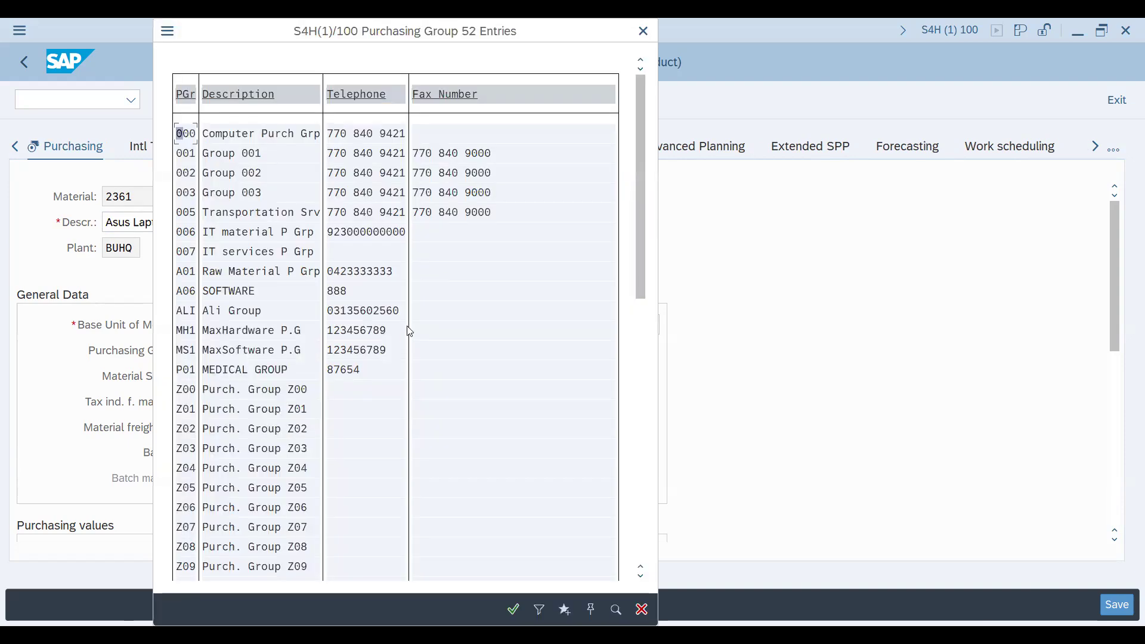
click(190, 142)
click(595, 612)
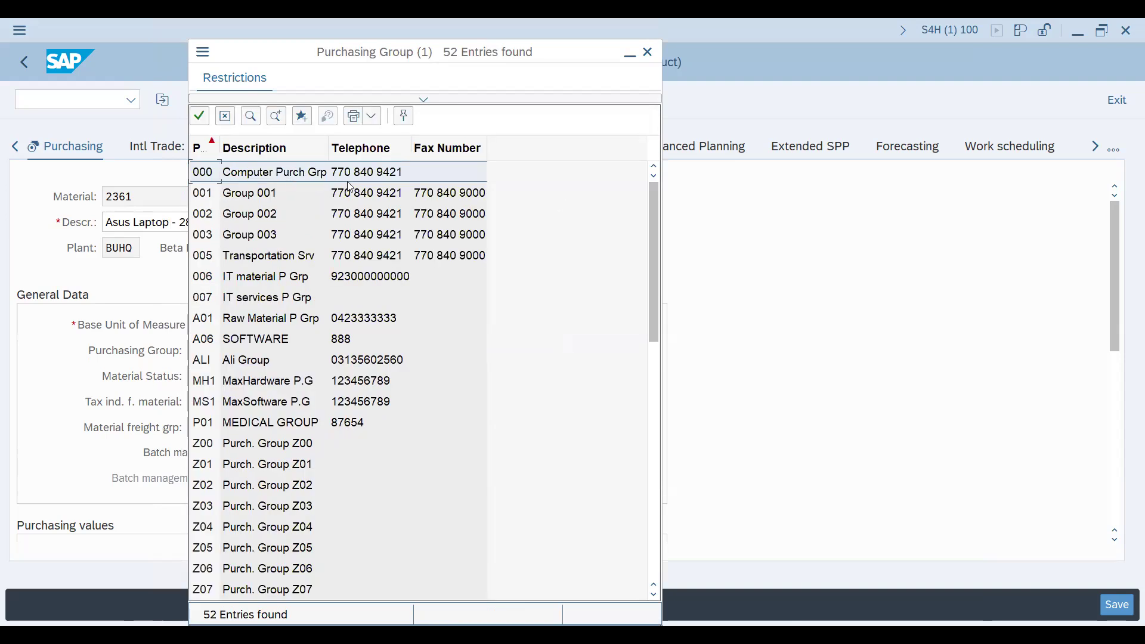
drag(221, 149, 276, 150)
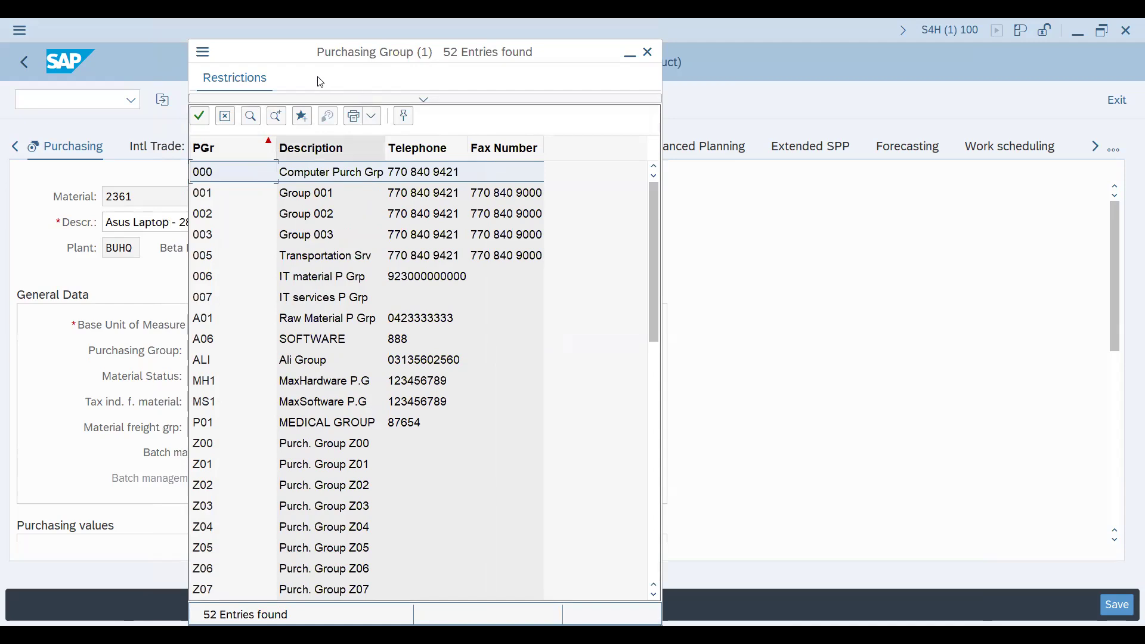
Find the entry "z00" in the purchasing group list and return to the start of the list
click(255, 117)
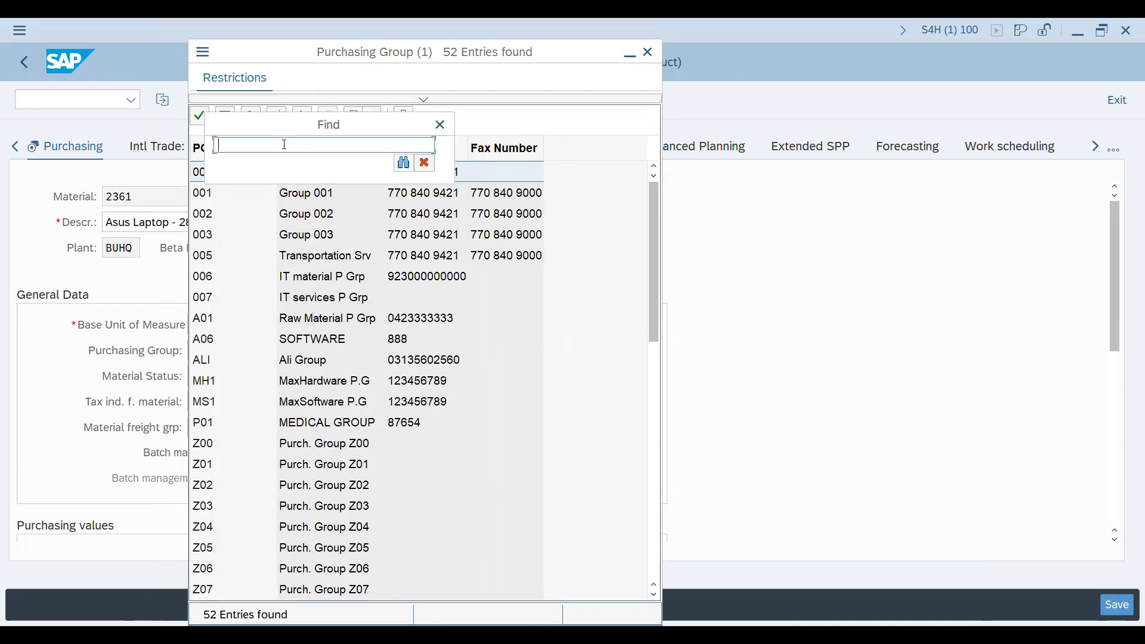
text(z00)
key(Return)
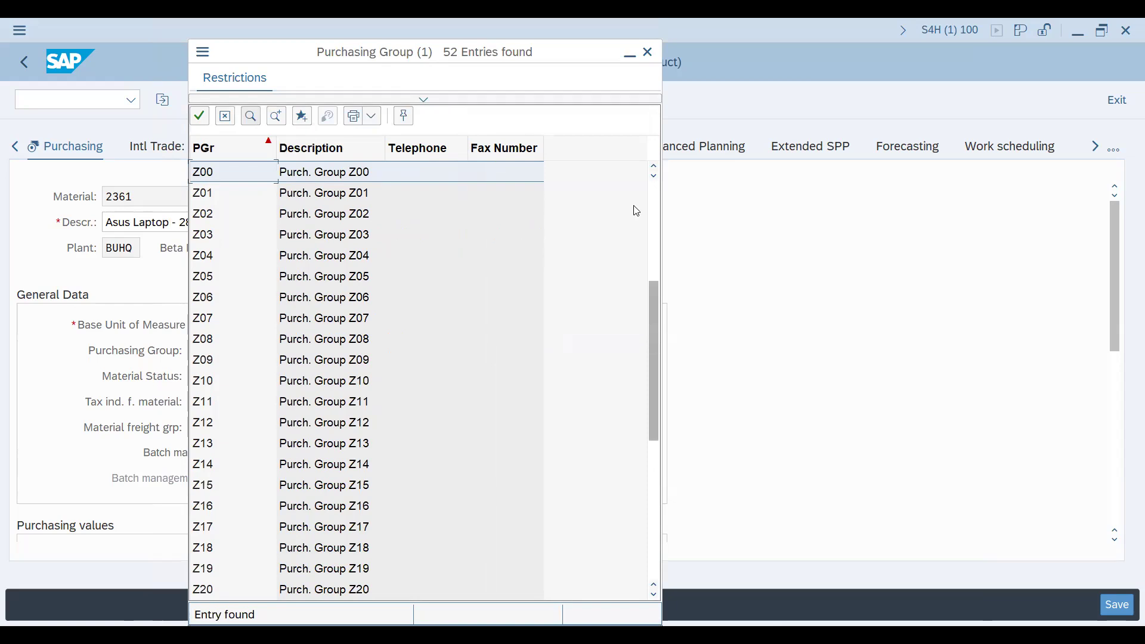
scroll(634, 209, up, 5)
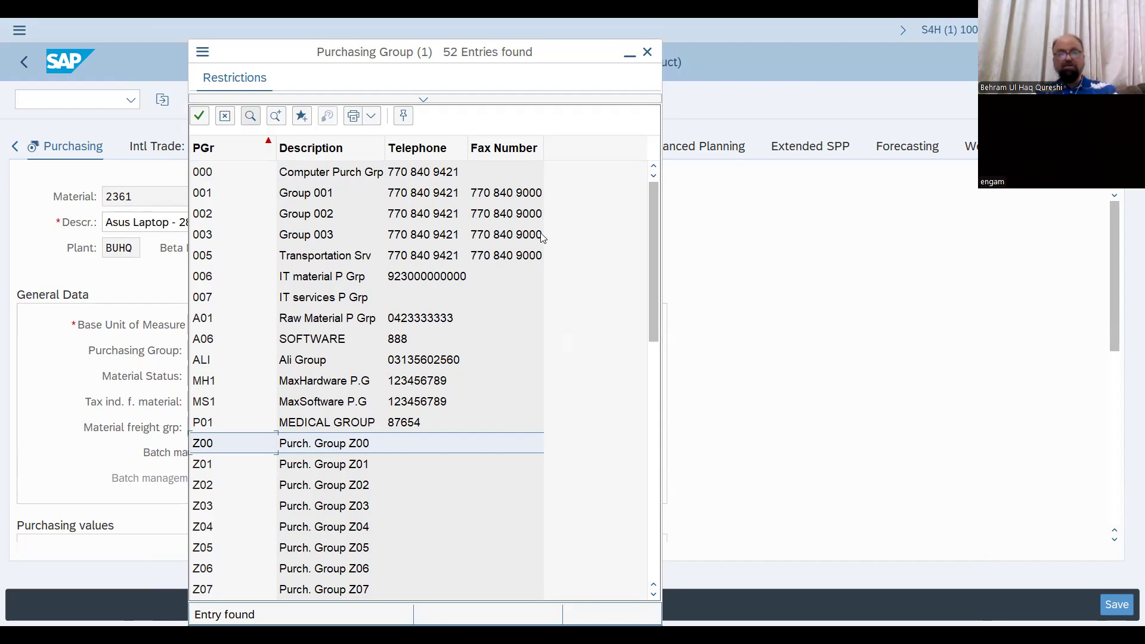
Set the Purchasing Group to 000 (Computer Purch Grp) from the held list
click(359, 172)
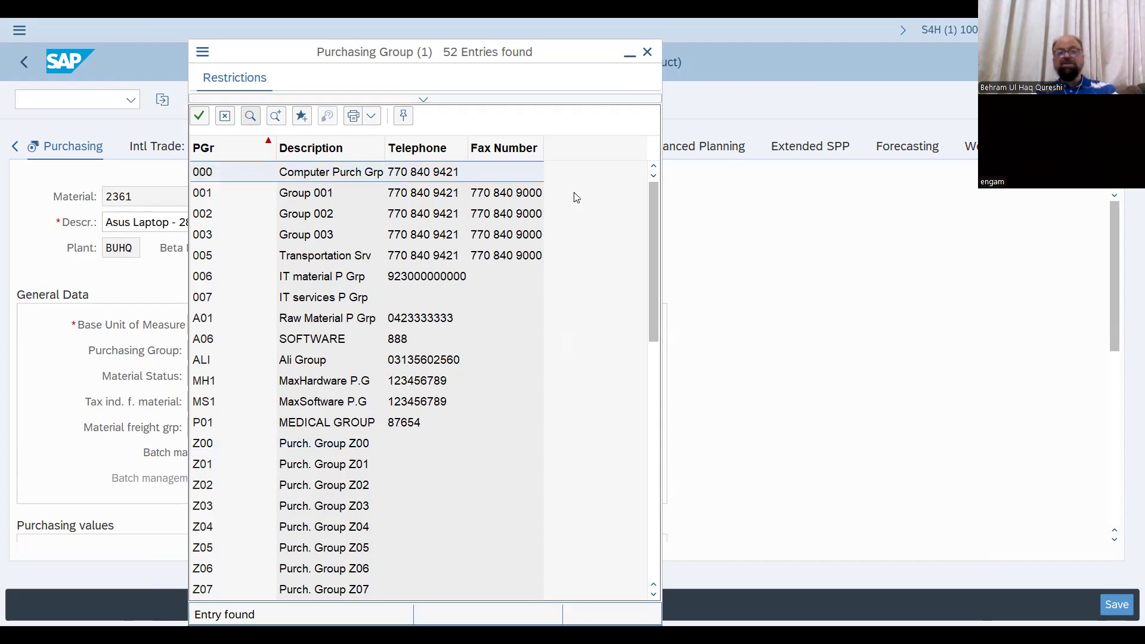
double_click(356, 172)
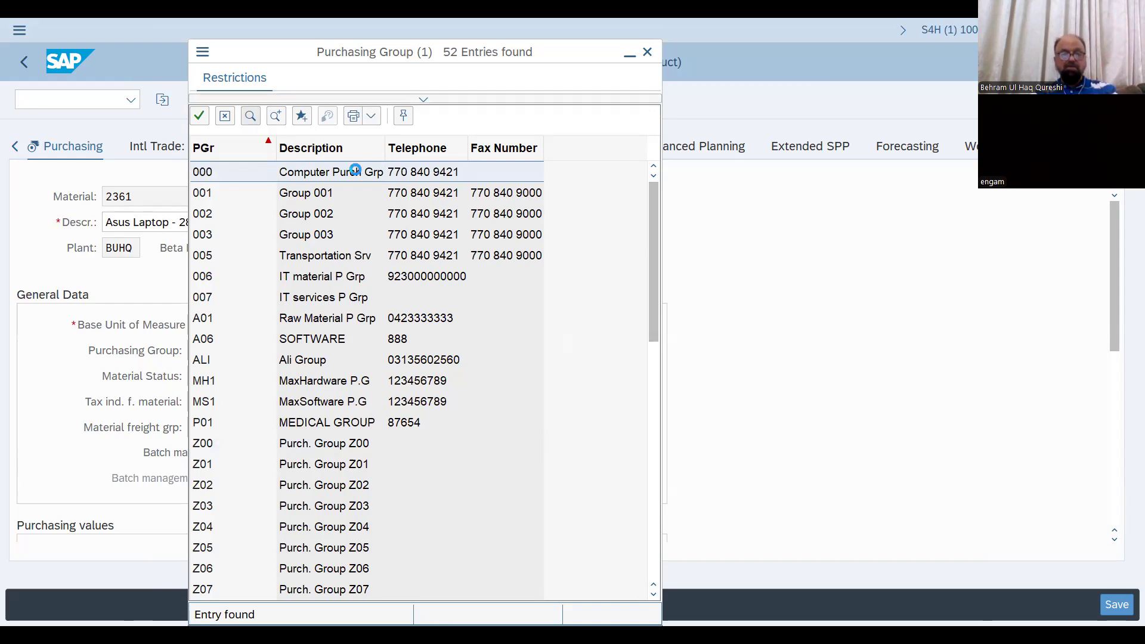
click(197, 118)
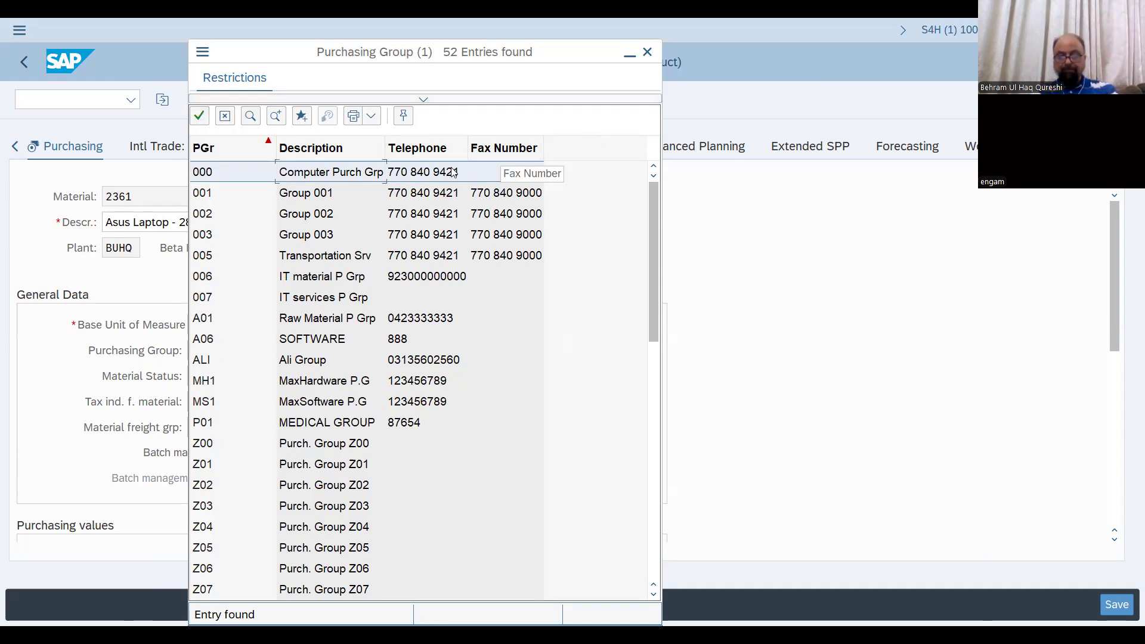
double_click(335, 171)
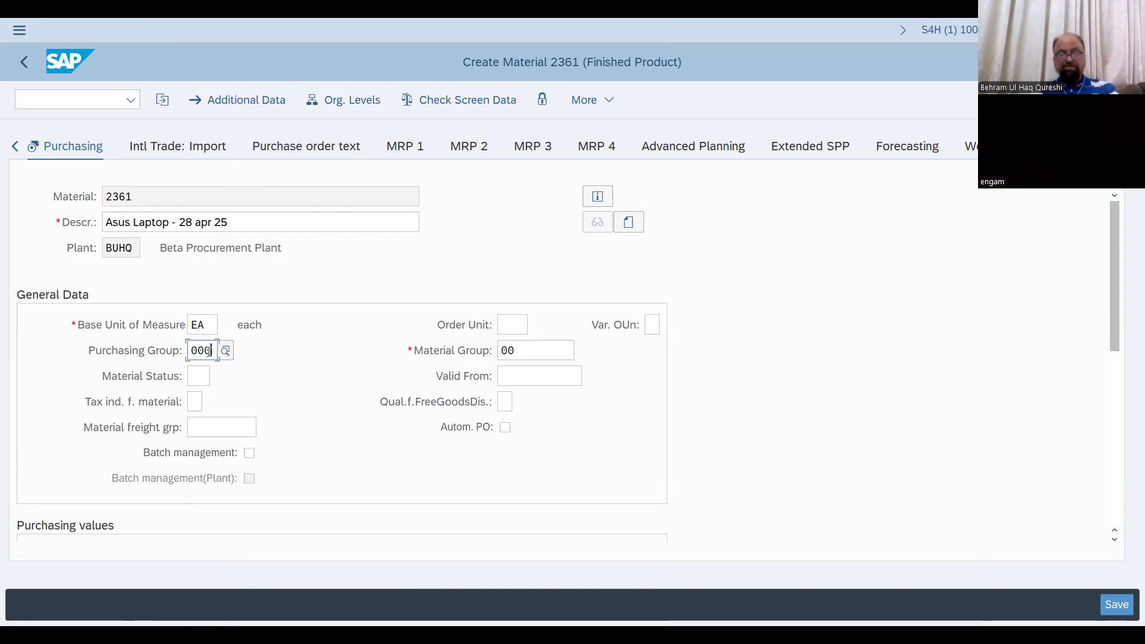
Advance from Purchasing through the plant storage view to Accounting 1 and set the Valuation Class to 7920 (Finished Goods) from its possible entries
key(Return)
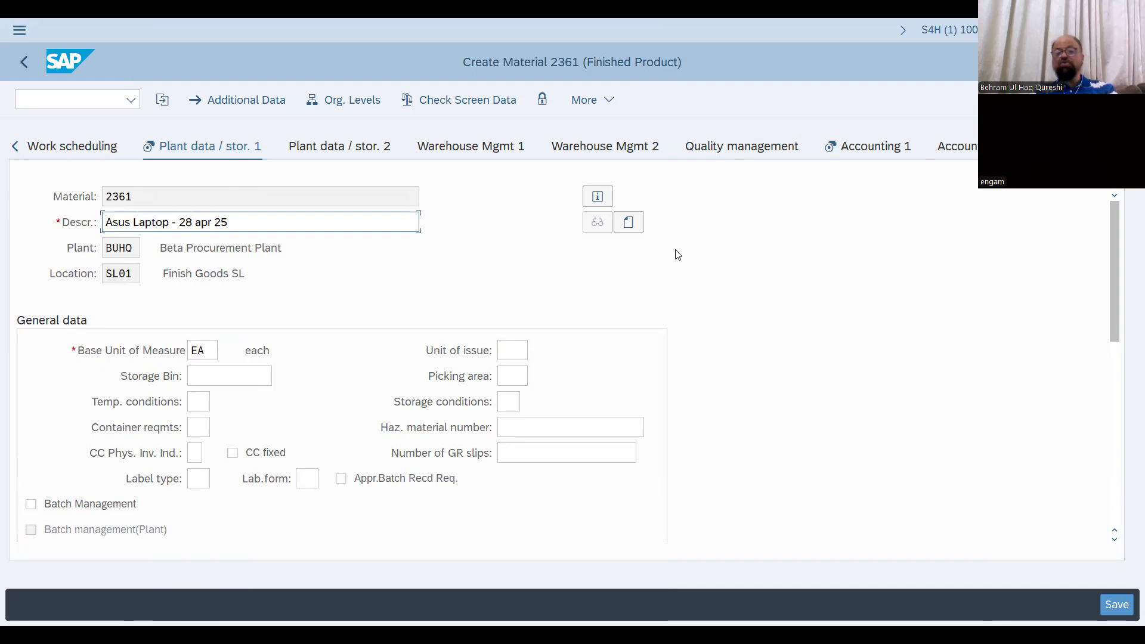
key(Return)
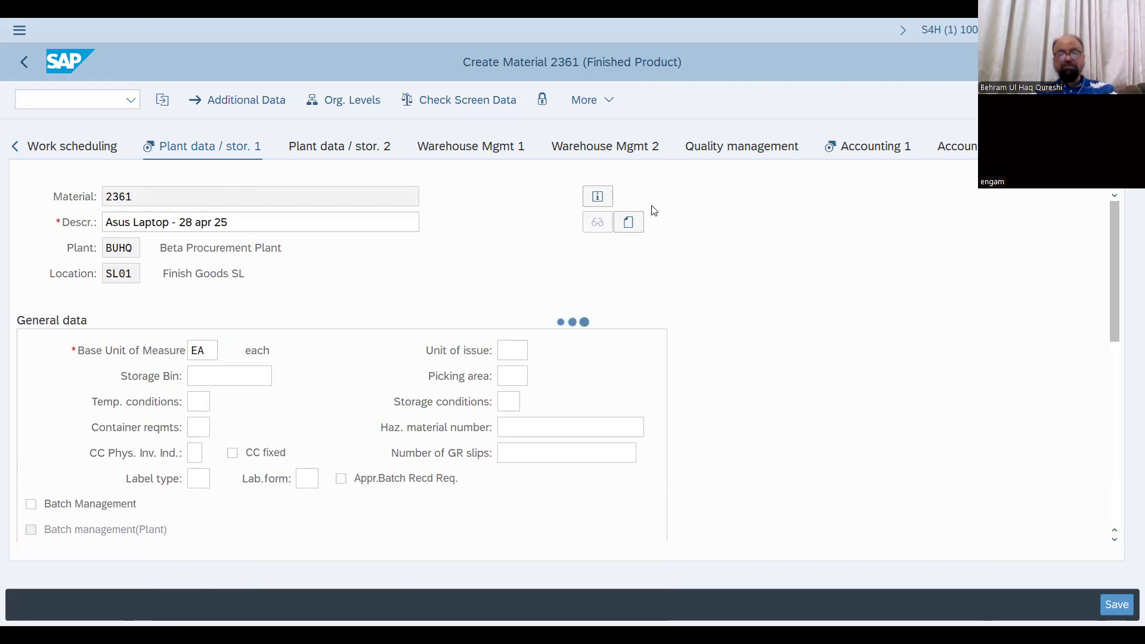
click(203, 428)
click(219, 428)
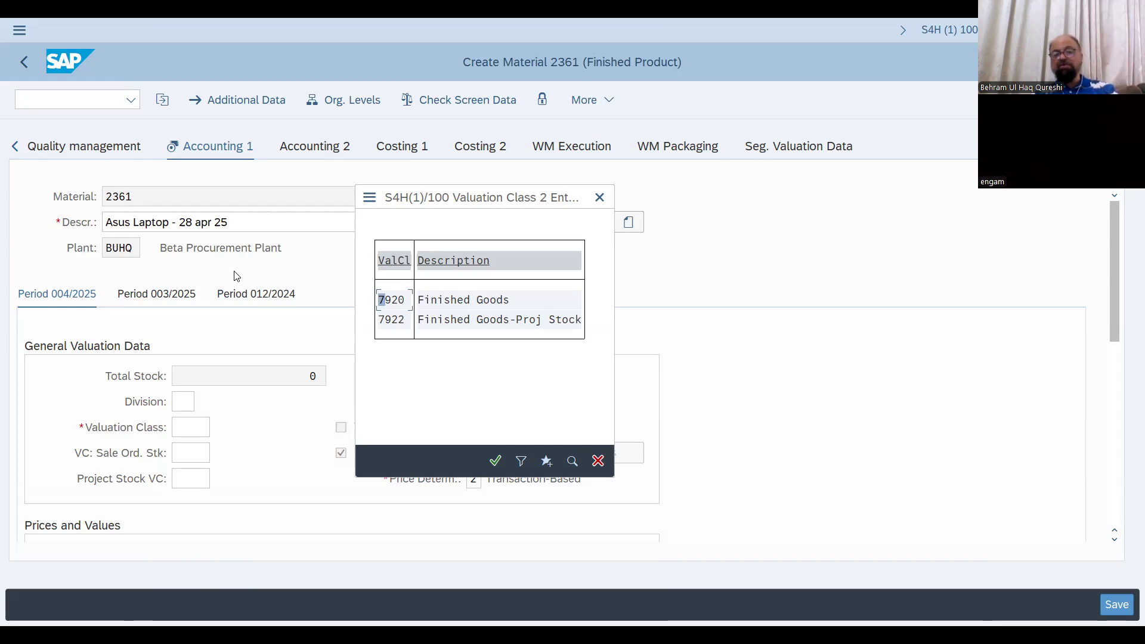
click(393, 303)
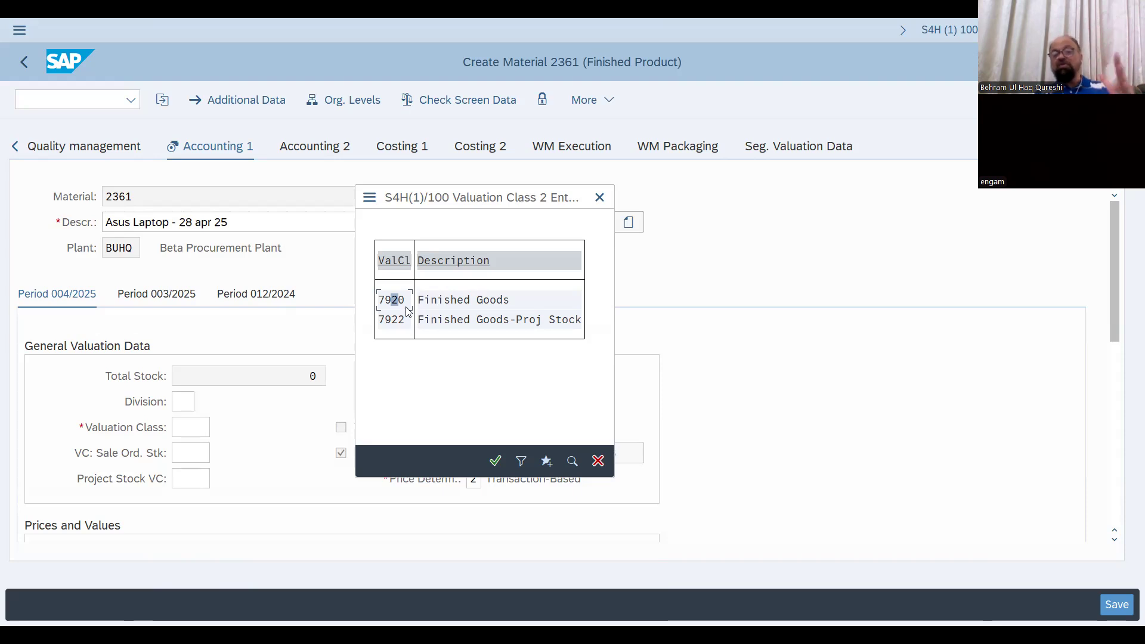
click(427, 301)
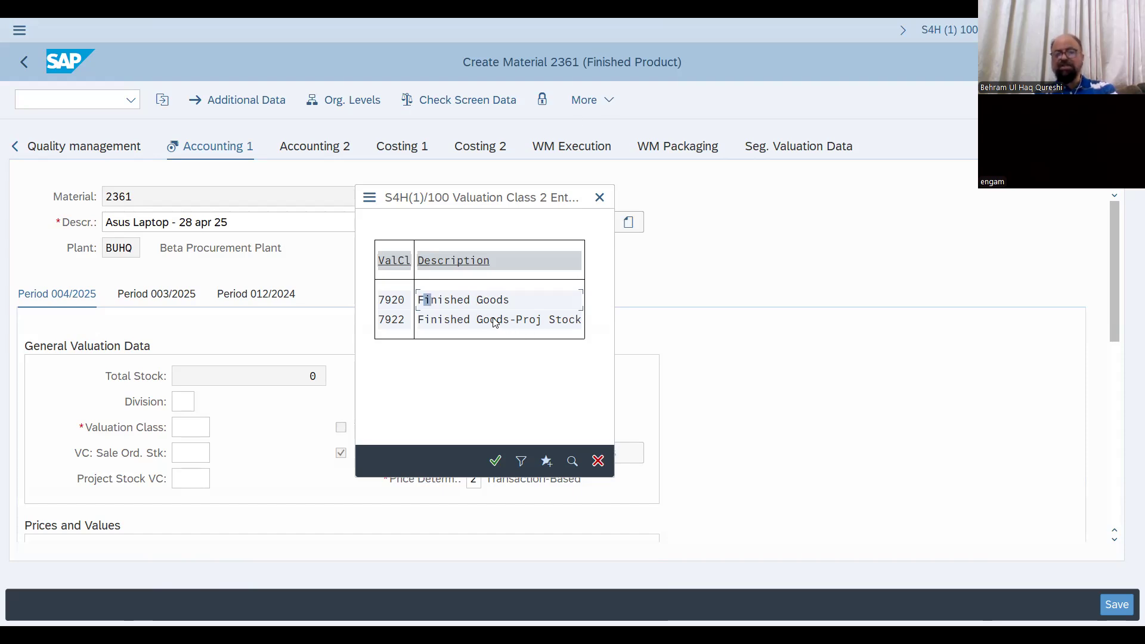
double_click(443, 301)
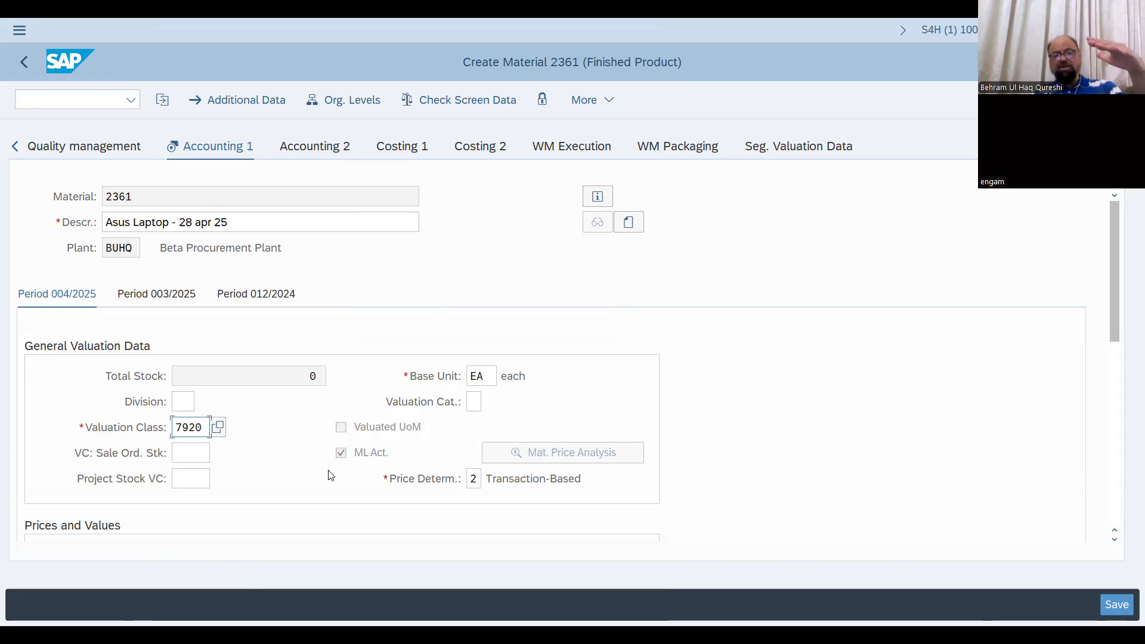
click(218, 429)
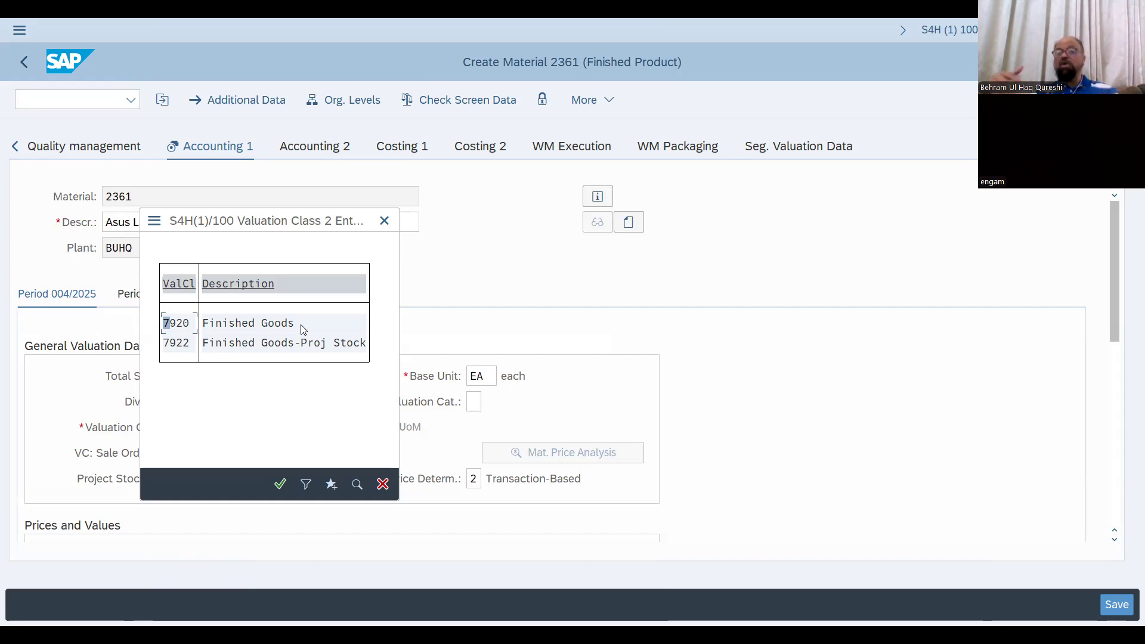
double_click(244, 322)
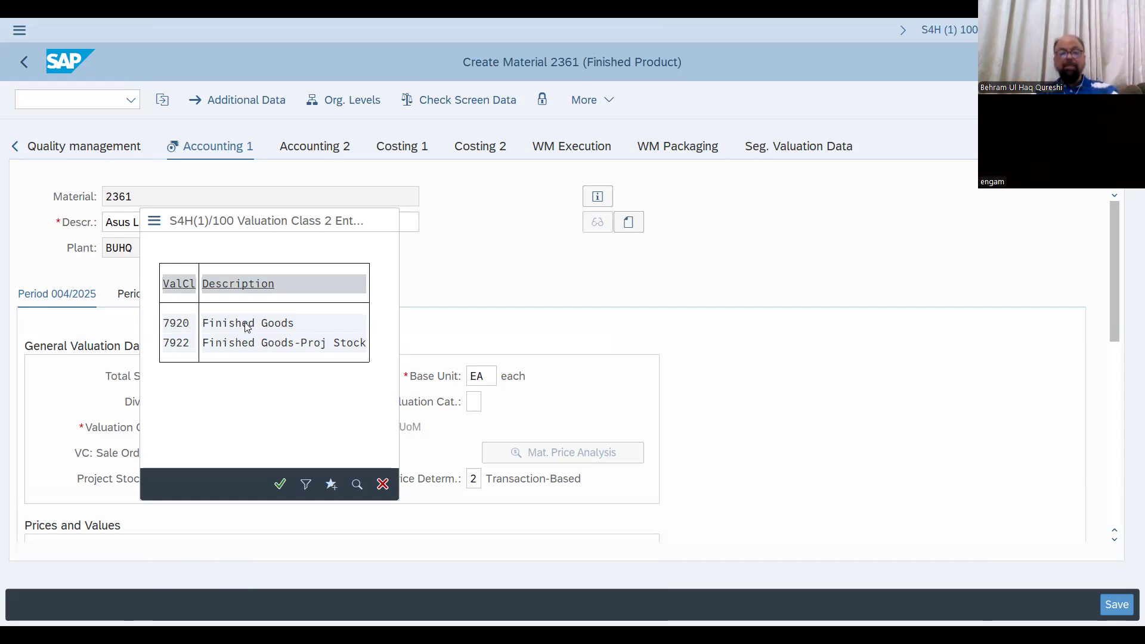
Choose S (Standard price) as the Price Control under Prices and Values and enter a standard price of 500 in EUR
scroll(246, 430, down, 10)
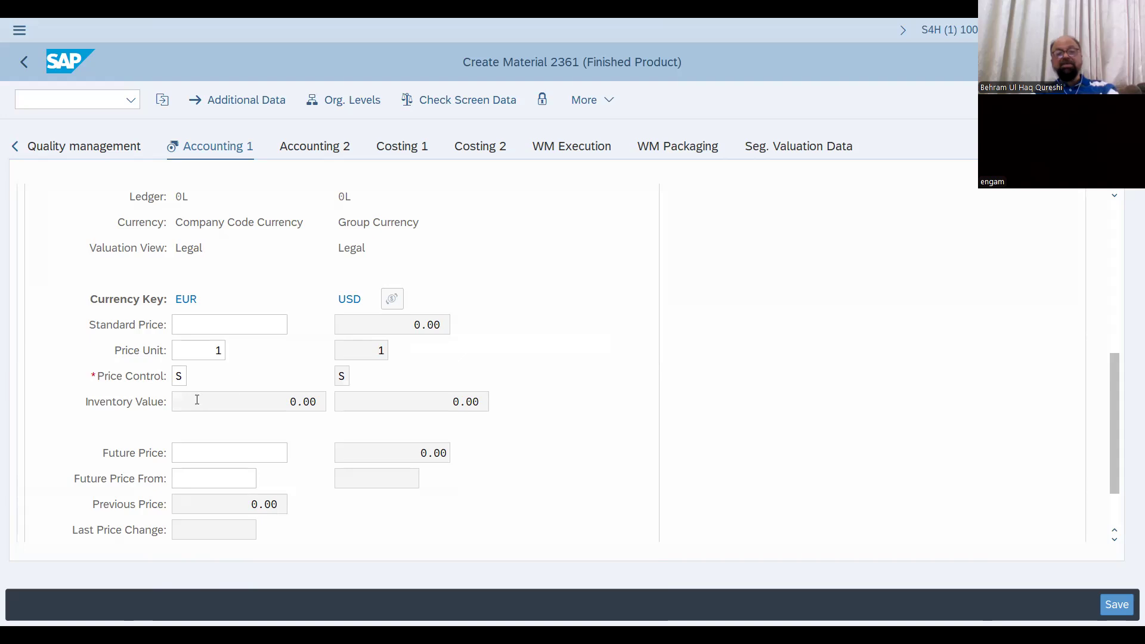
click(185, 374)
click(194, 375)
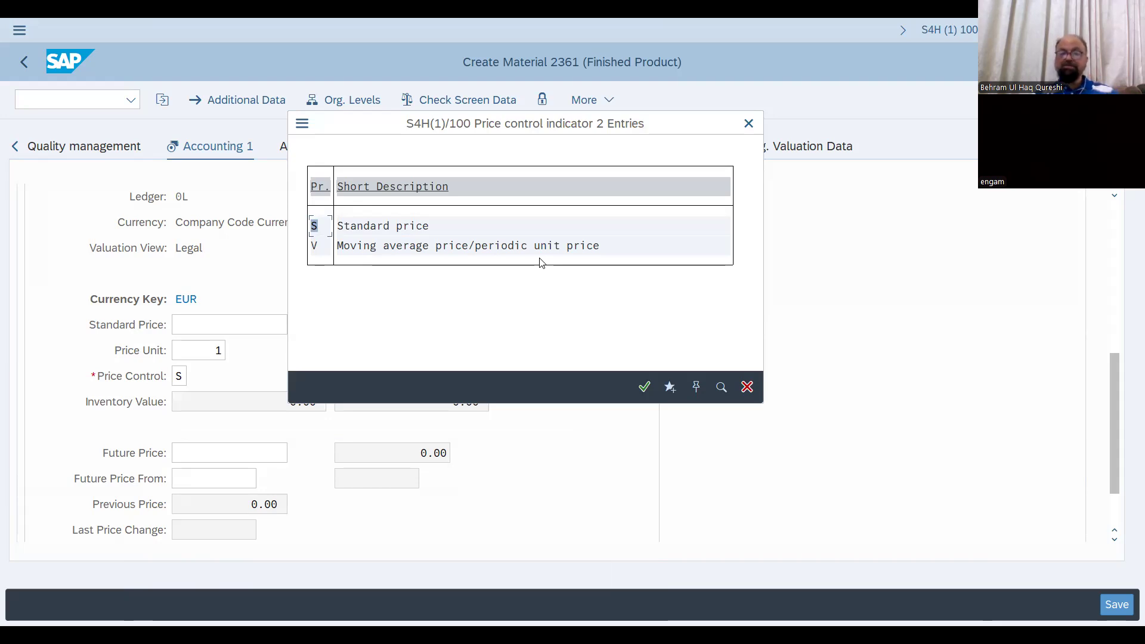
click(539, 247)
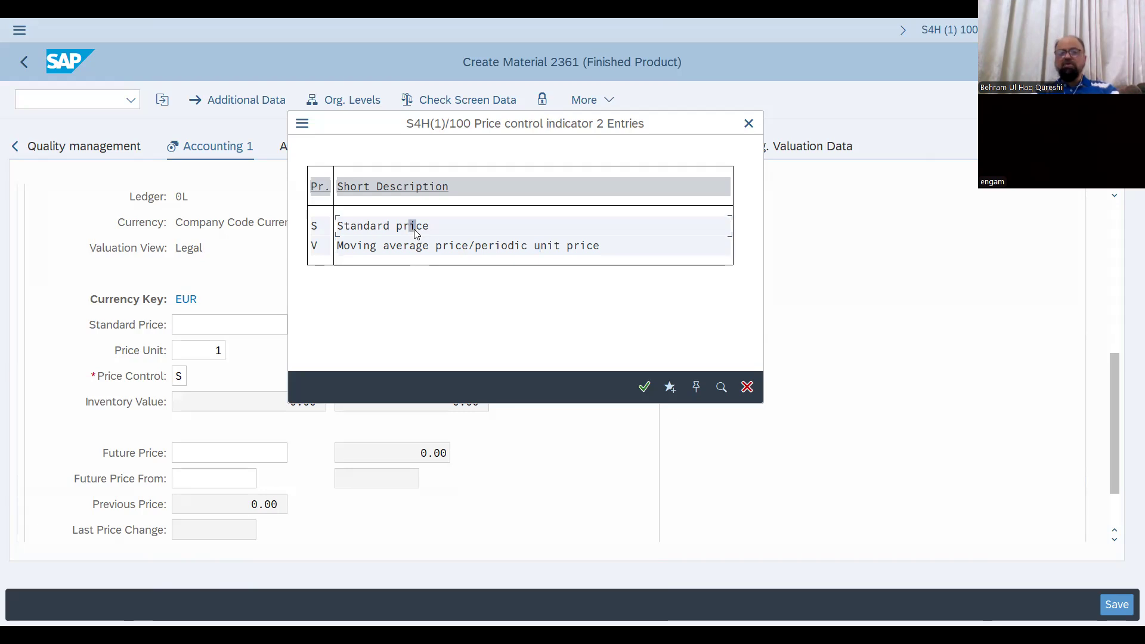
double_click(416, 230)
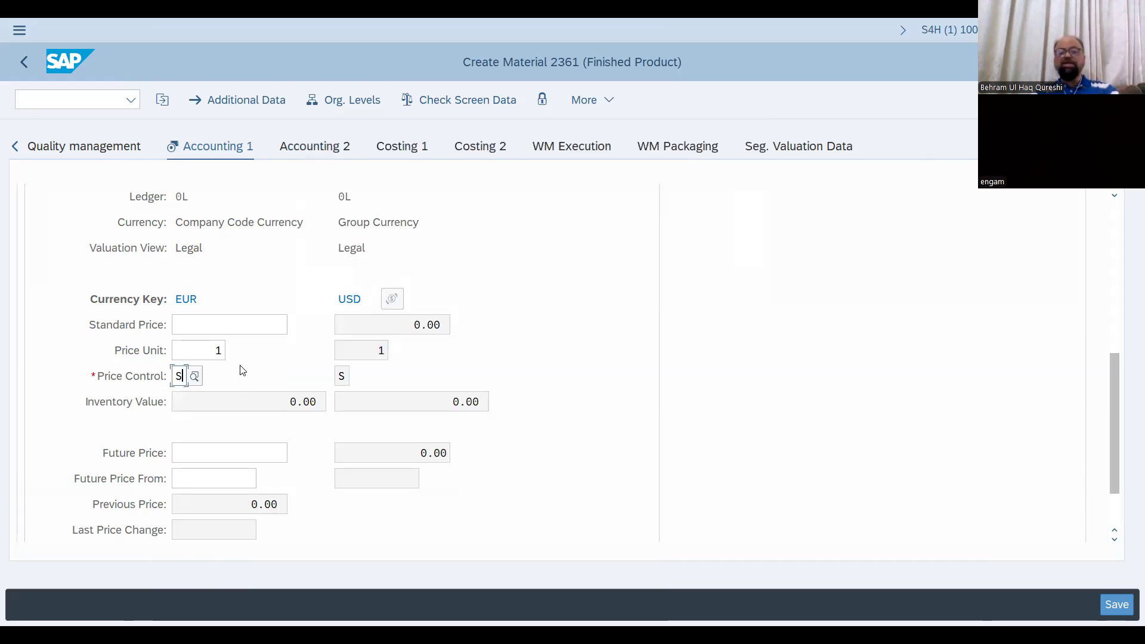
key(Return)
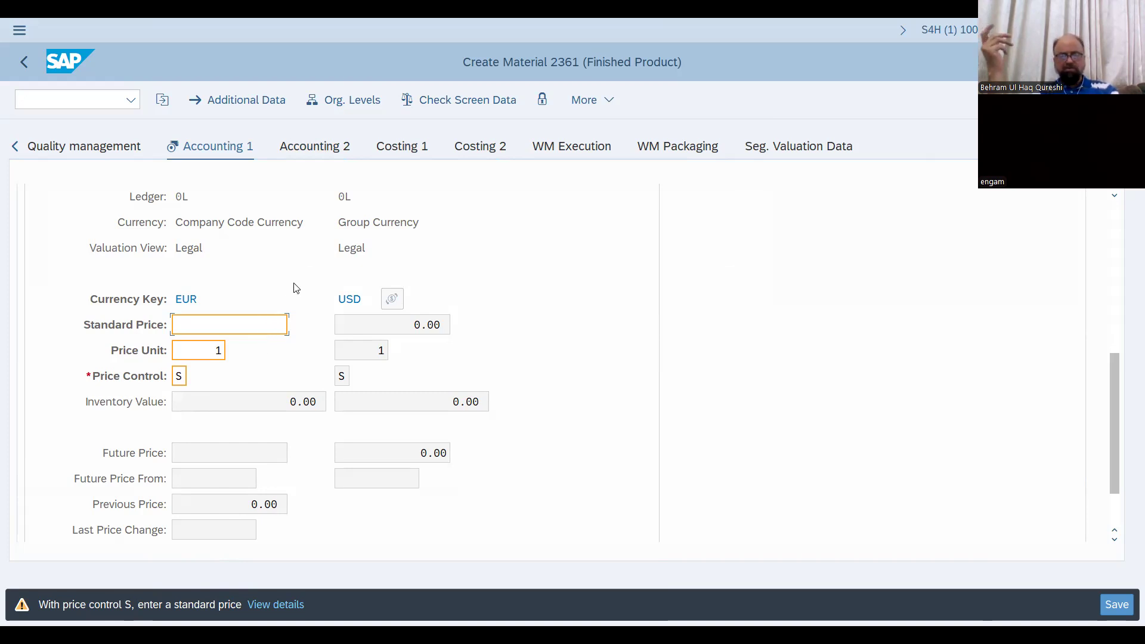
text(500)
key(Return)
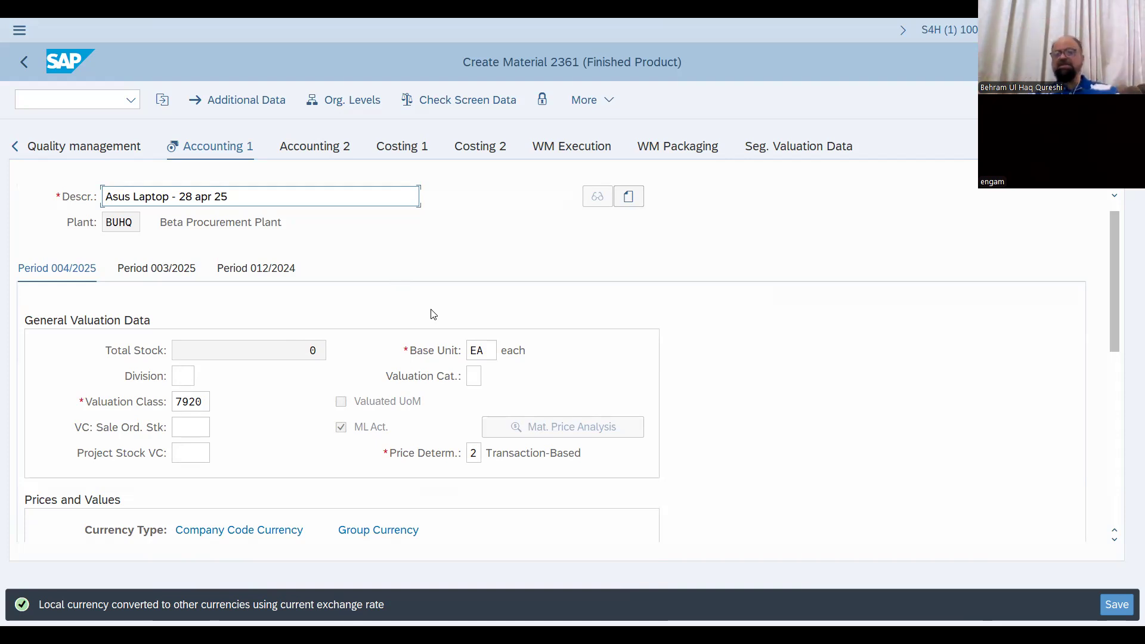
Finish the last data screen and save the new material master
click(558, 280)
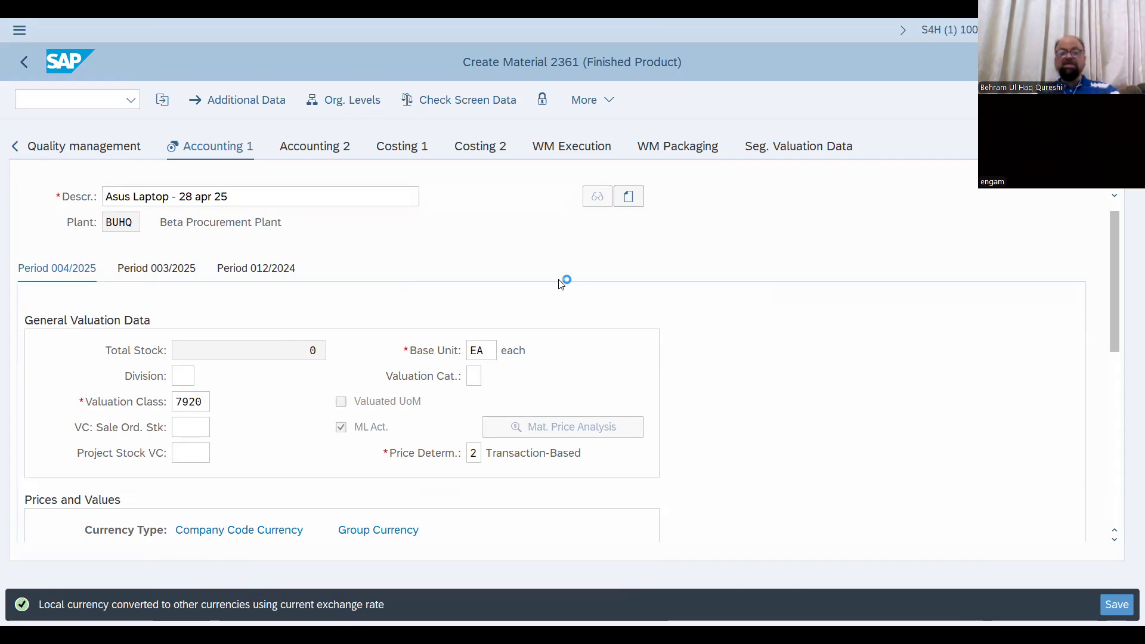
key(Return)
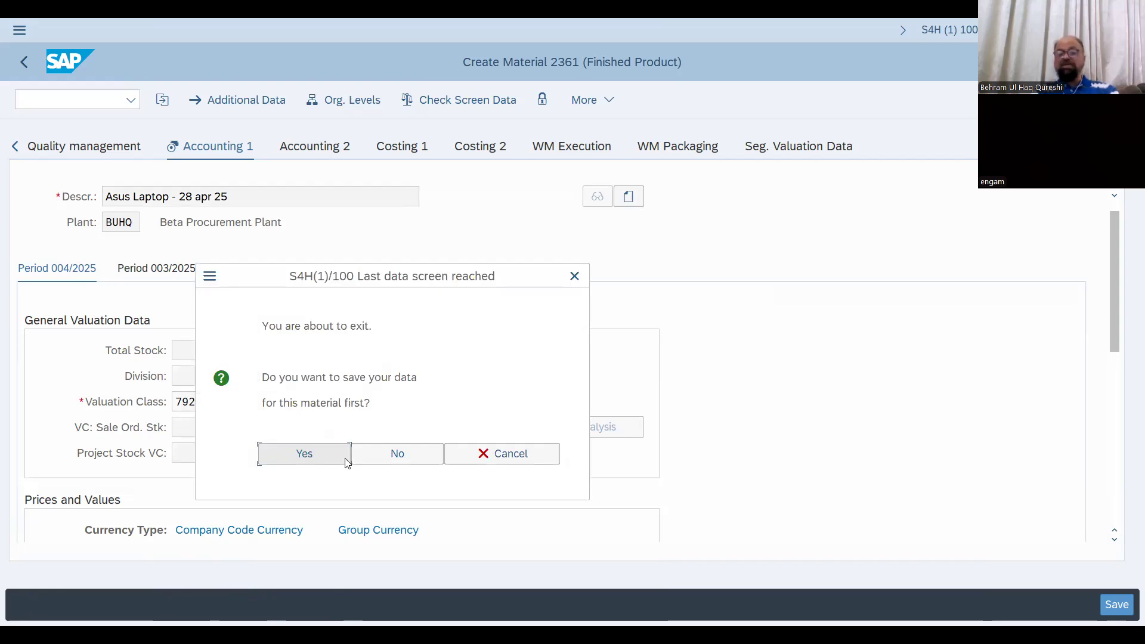
click(321, 454)
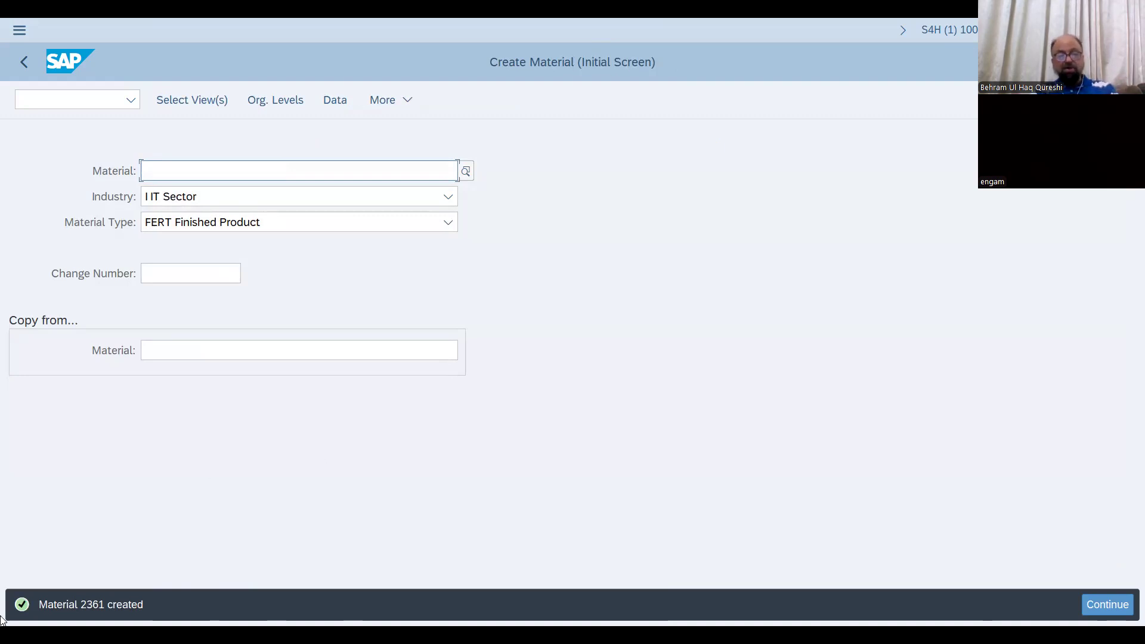
Copy the status message "Material 2361 created" and paste it on a new line below "MM03- display" in the Word notes
drag(38, 604, 167, 601)
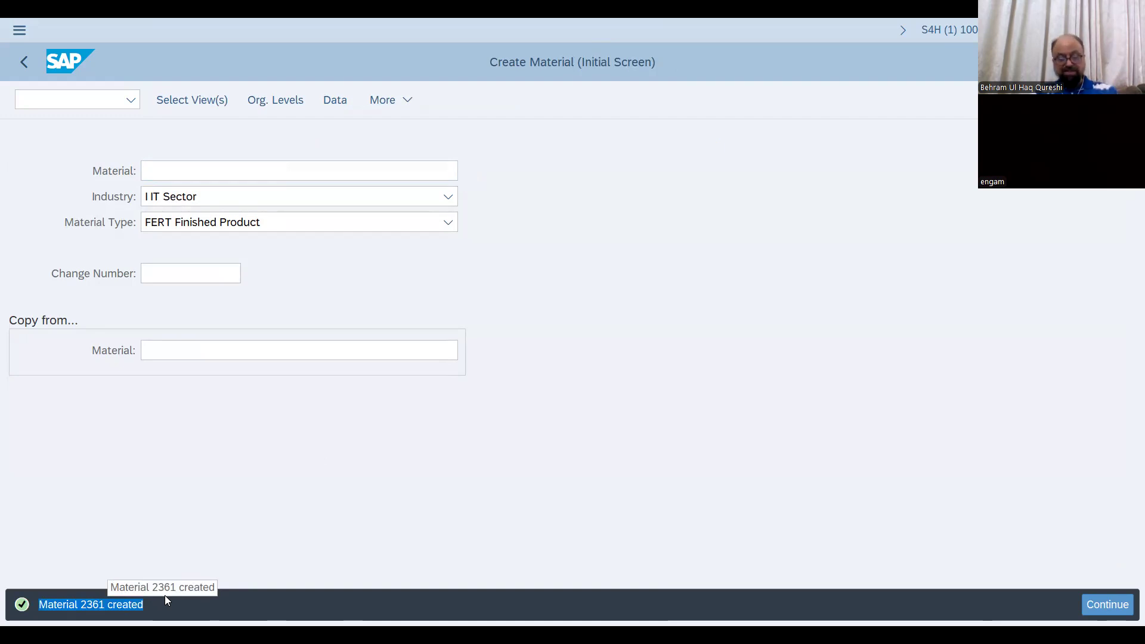
key(ctrl+c)
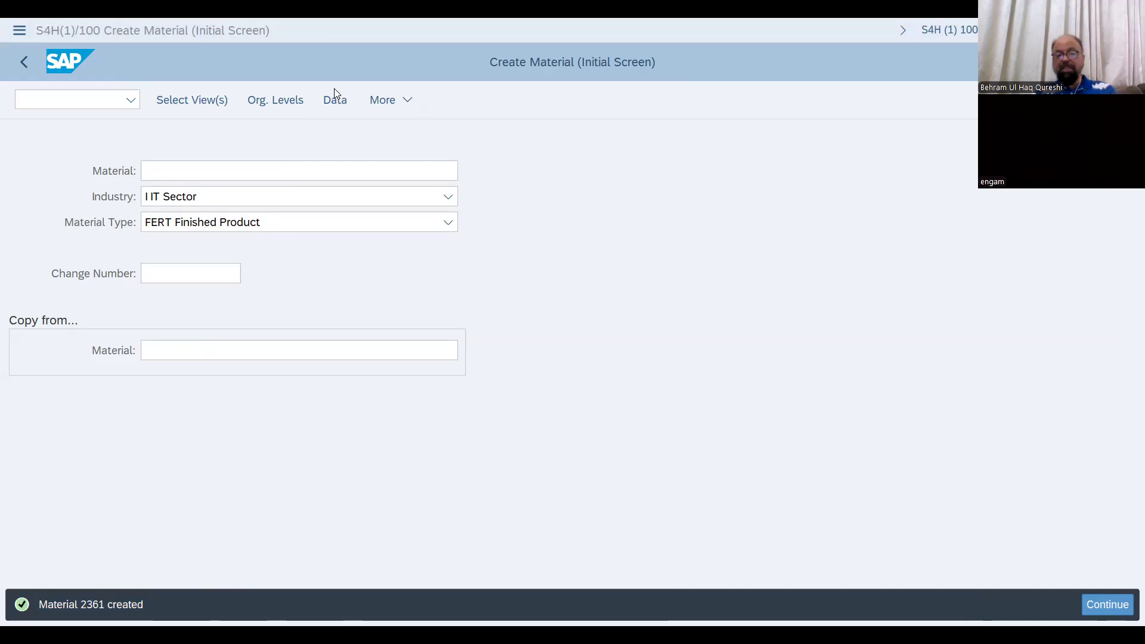
key(alt+Tab)
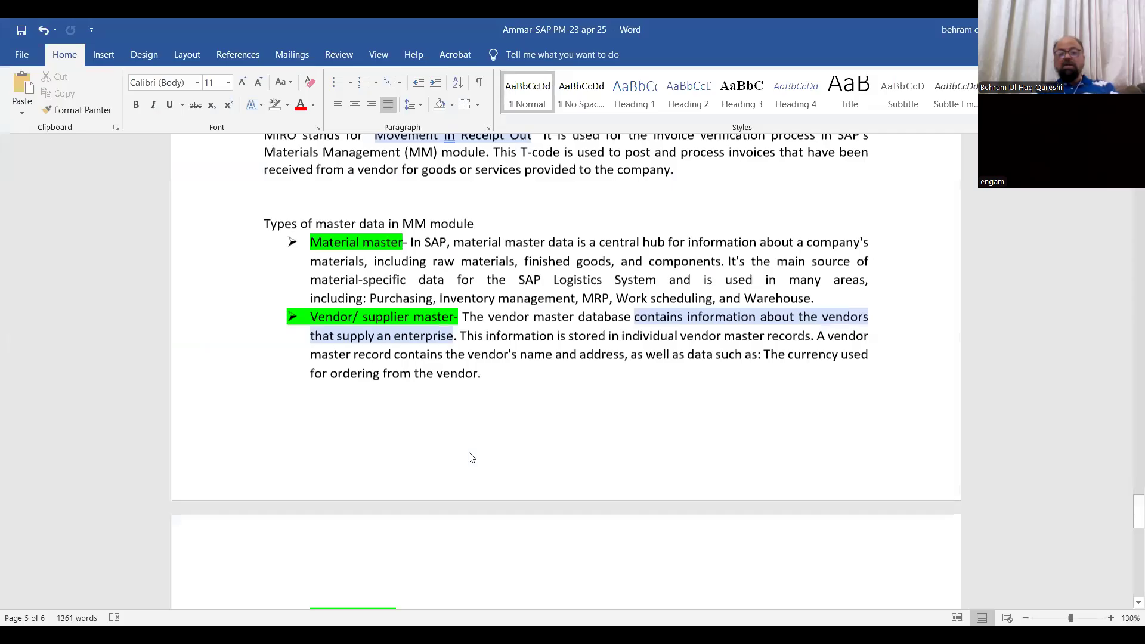
scroll(471, 458, down, 5)
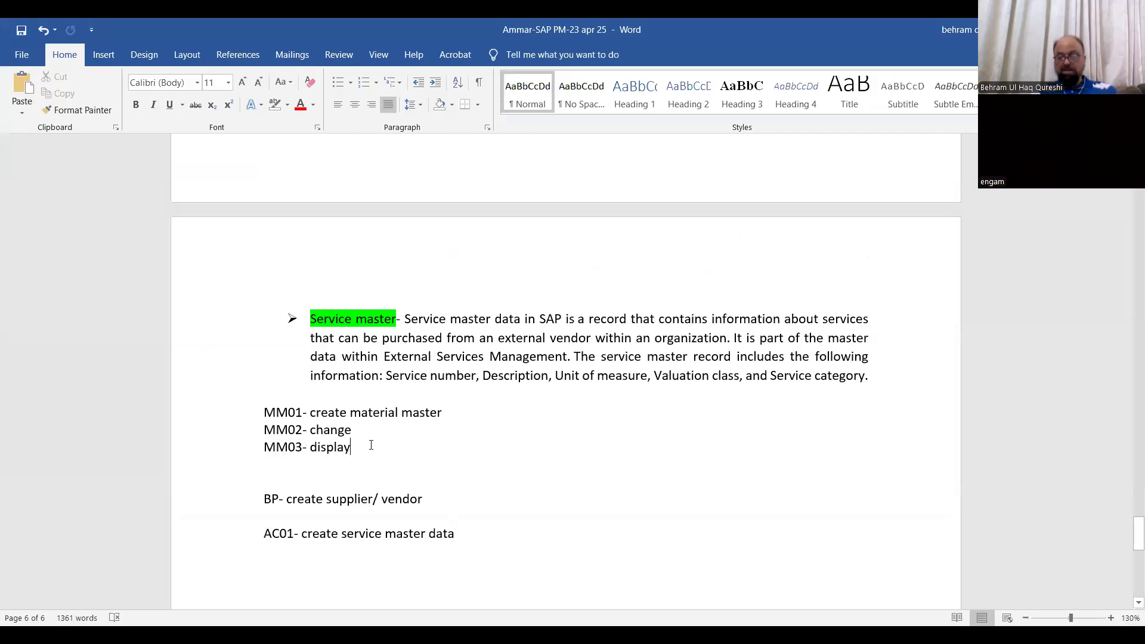
key(Return)
key(ctrl+v)
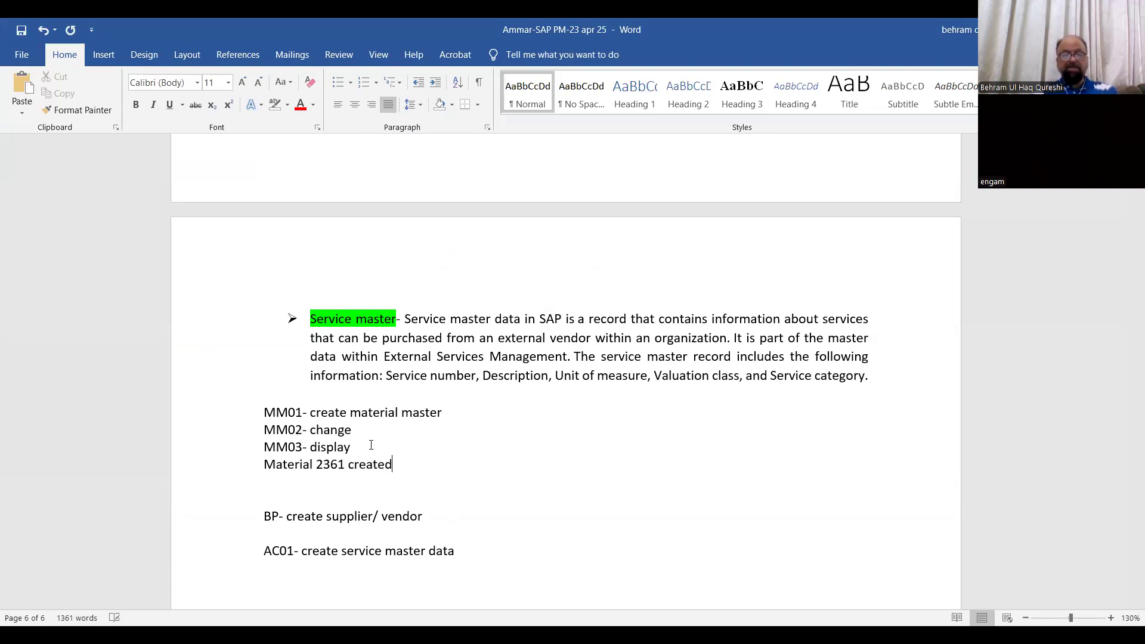
Append "- ASUS laptop" to the pasted material line and insert a blank line above it
text(- ASUS )
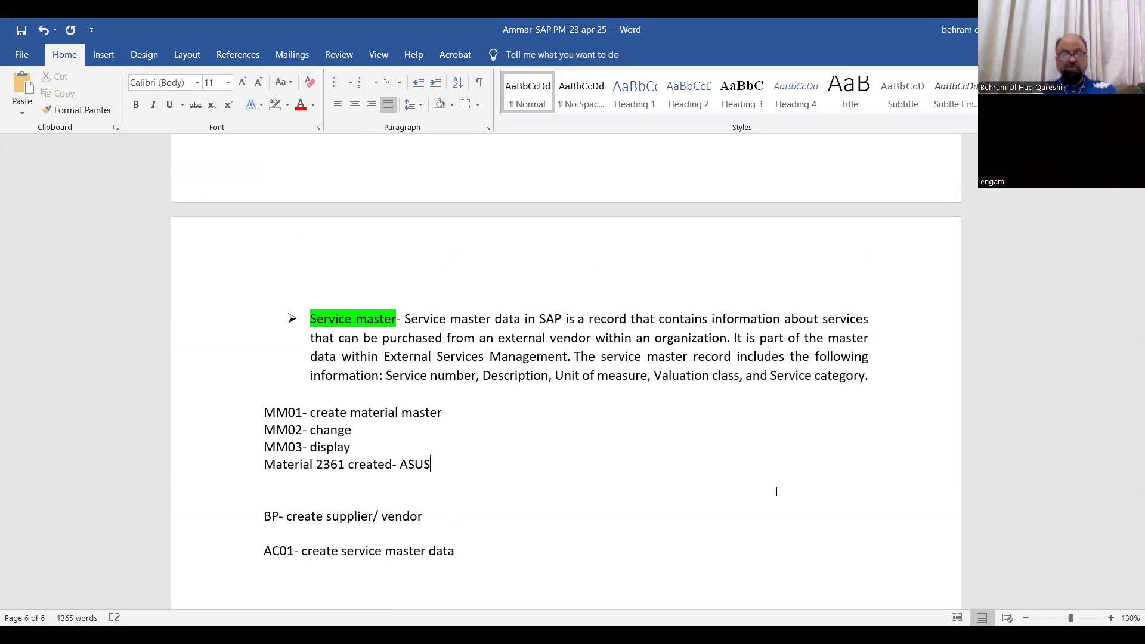
text(laptop)
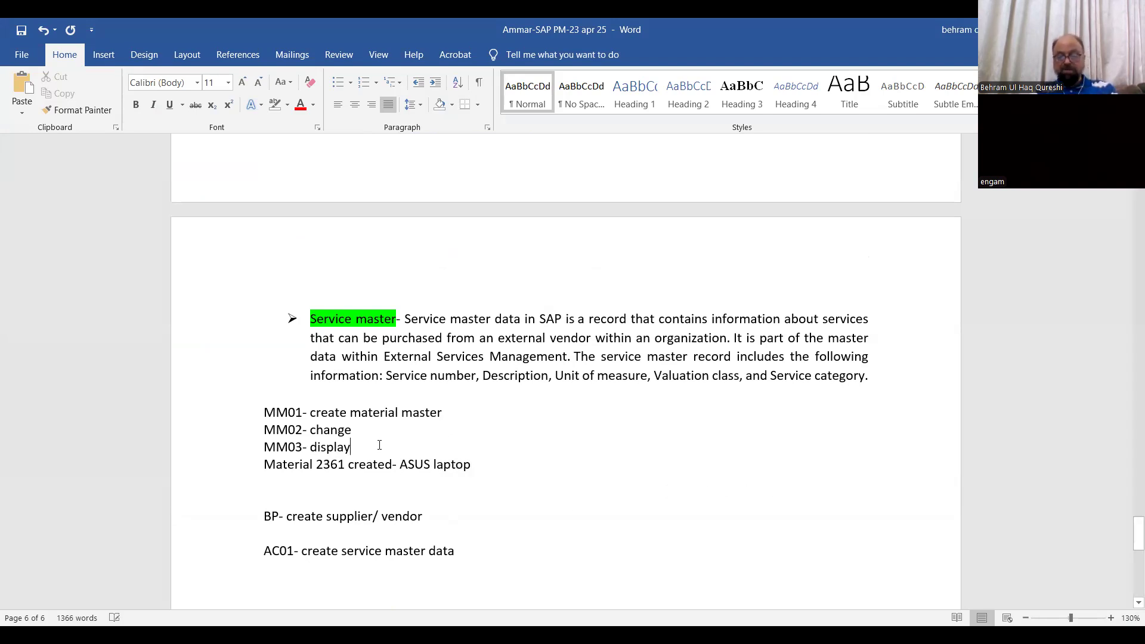
key(Return)
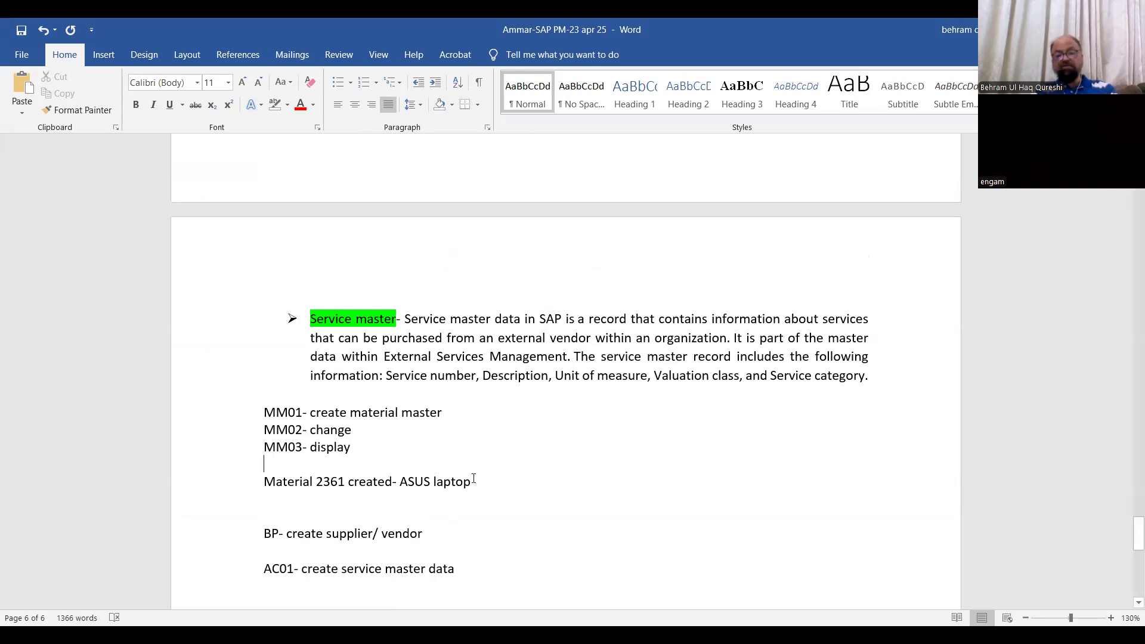
Add the line "Industry sector- IT" below the material line, correcting the misspelled "Industry" with the spelling suggestion
key(Return)
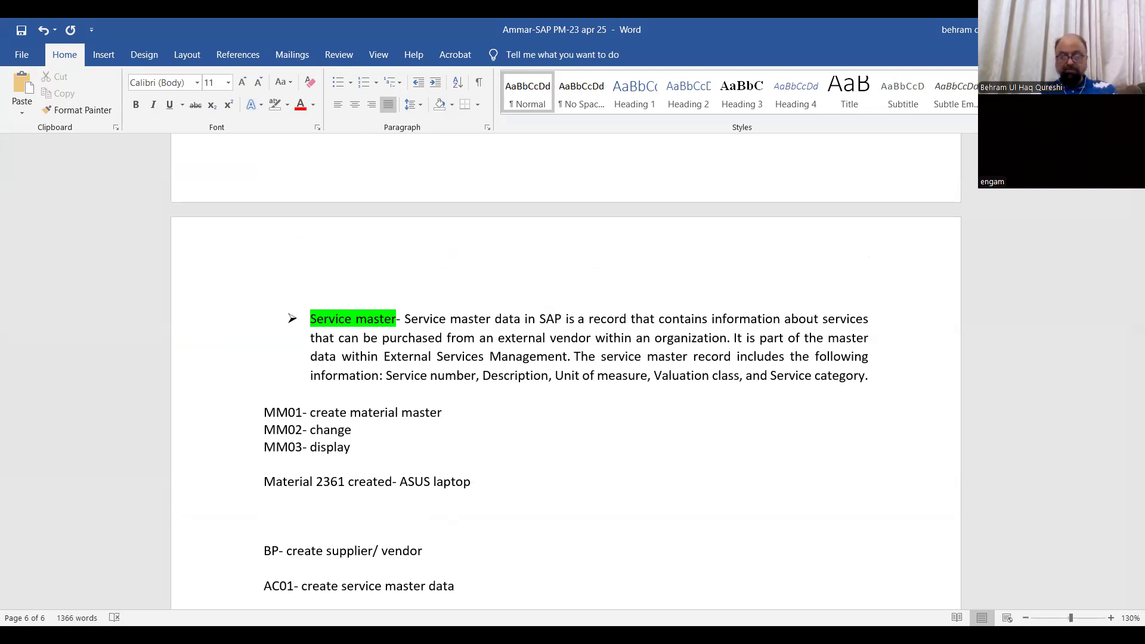
text(Indsu)
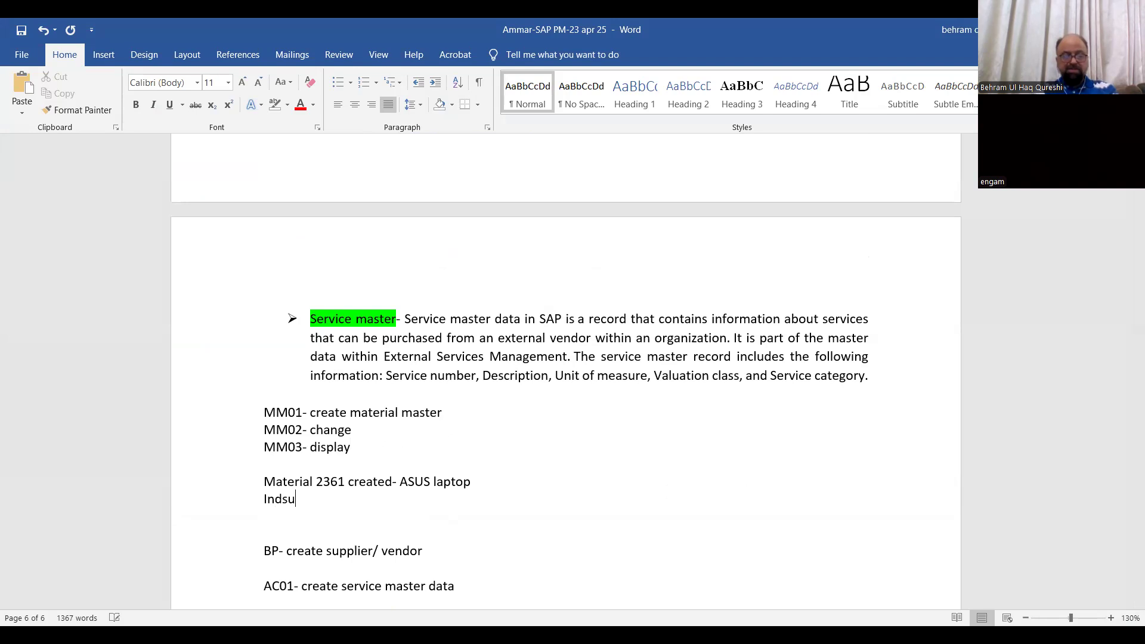
text(try sector)
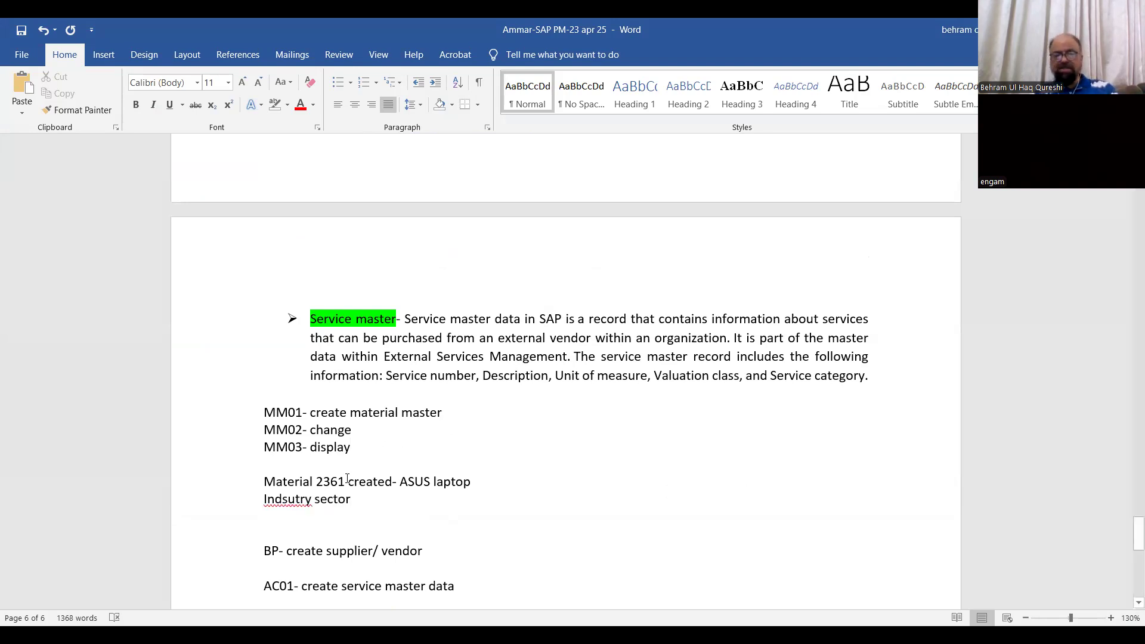
click(287, 500)
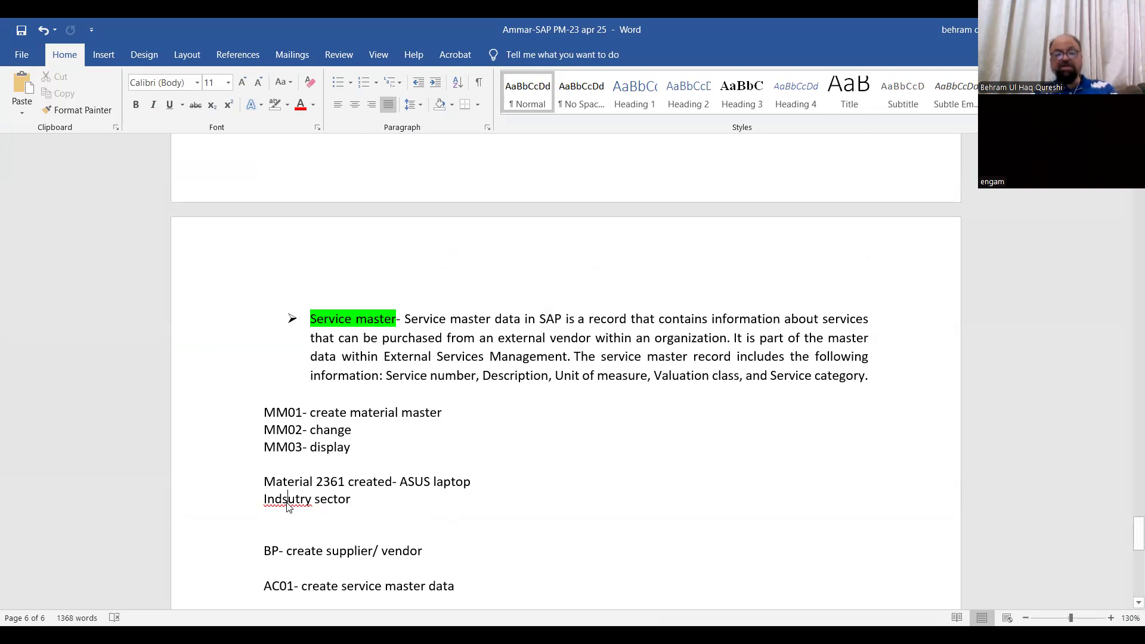
right_click(287, 504)
click(246, 277)
click(367, 500)
text(- IT)
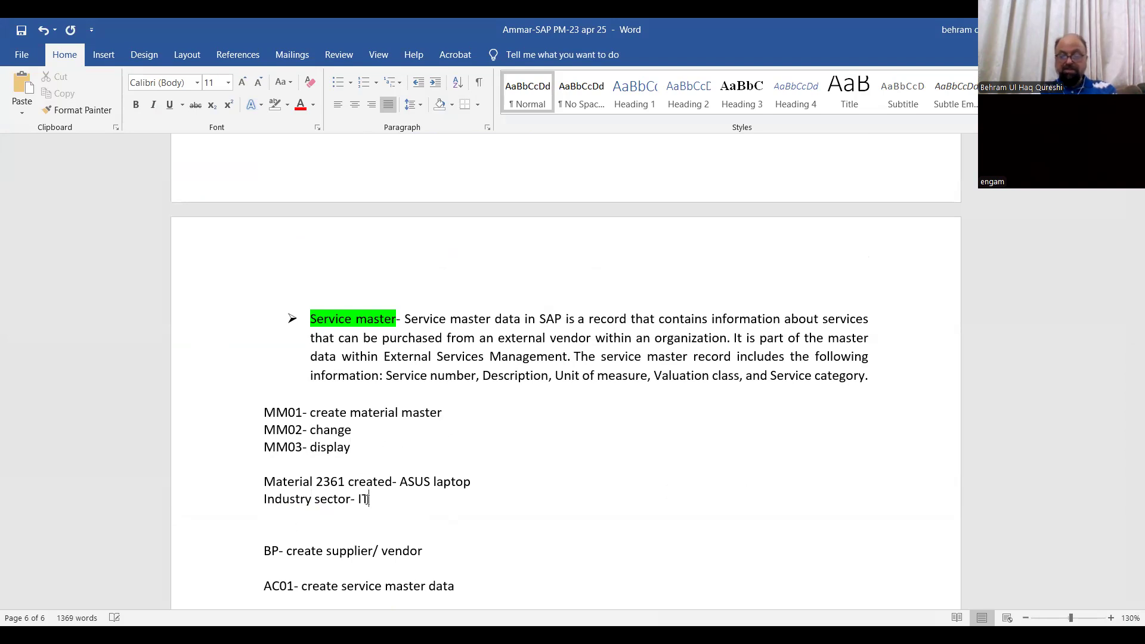
Add the line "FERT- finished good- material type" below the industry sector line and start a new line after it
key(Return)
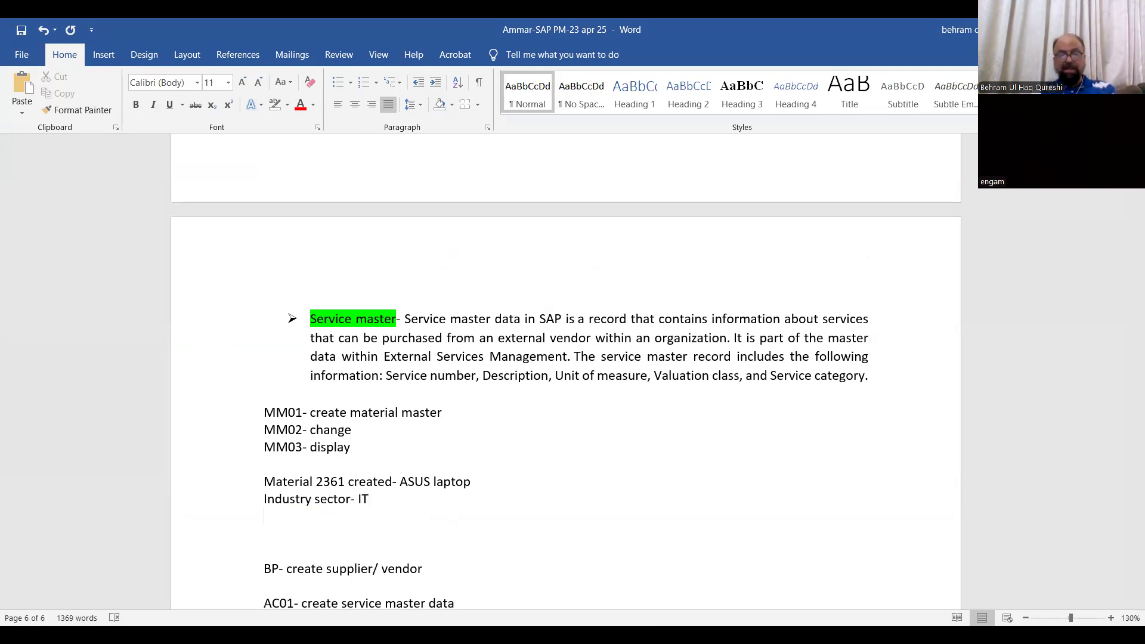
text(FERT- fi)
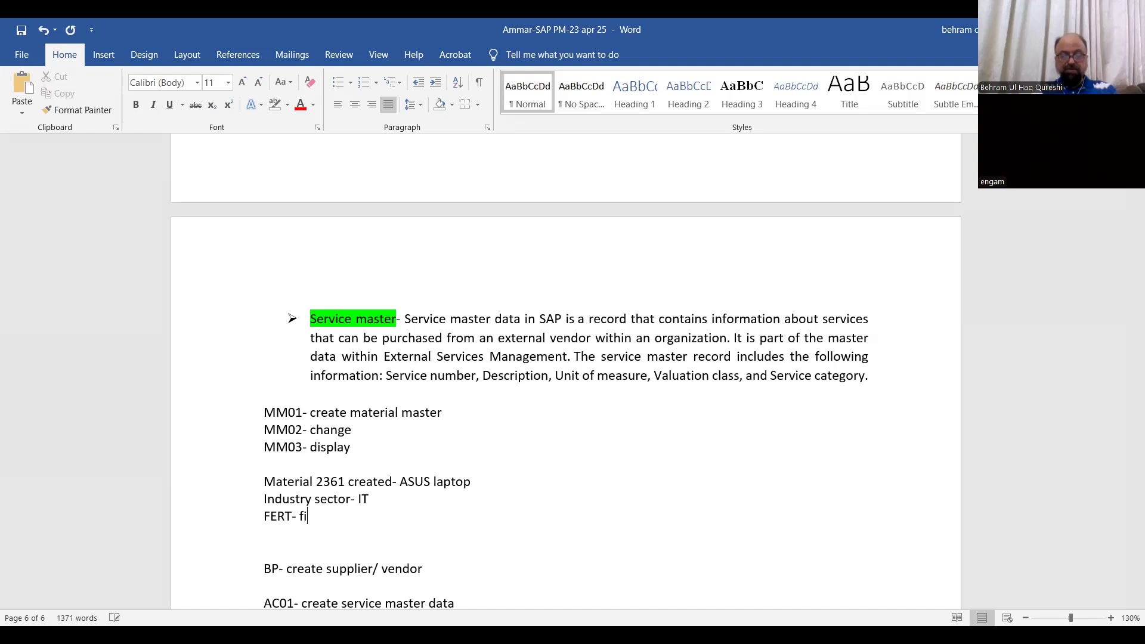
text(nished good- material )
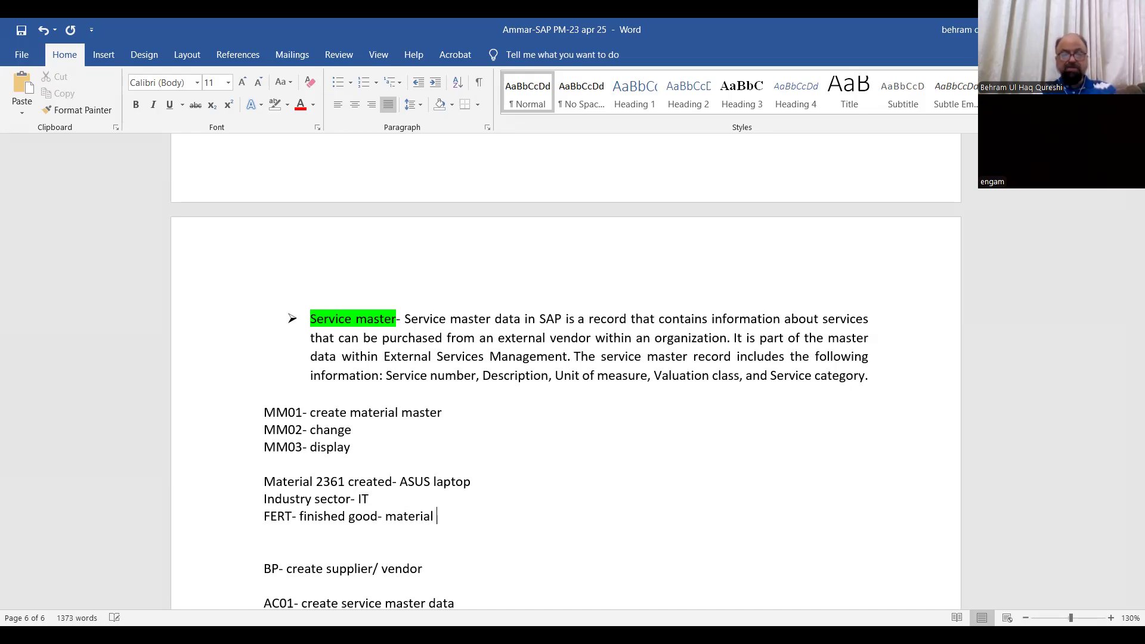
text(type)
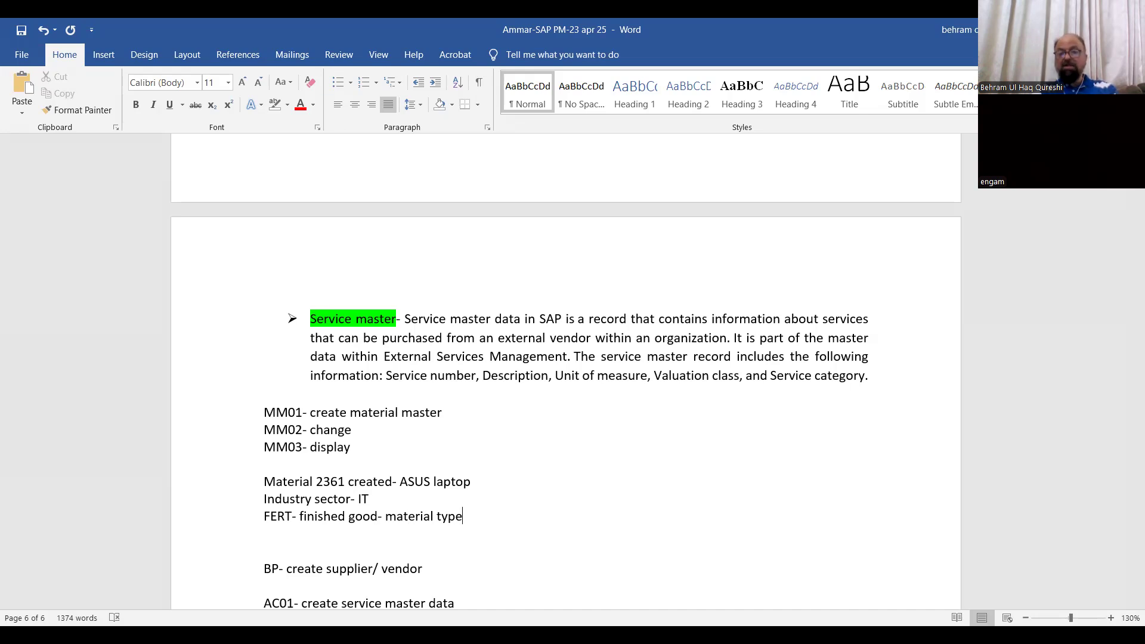
key(Return)
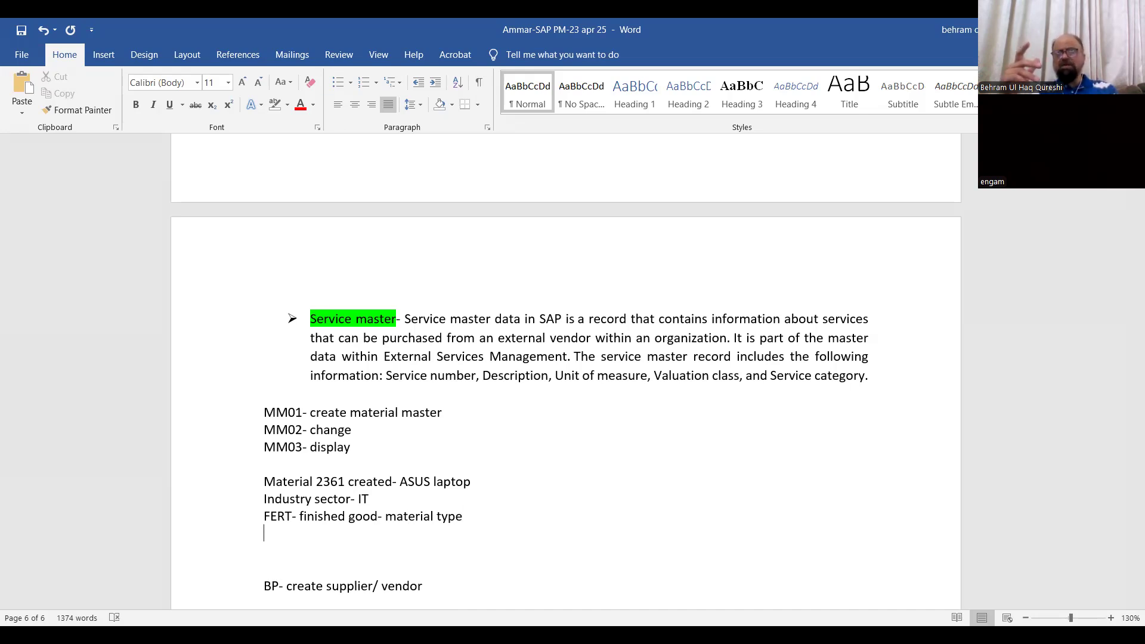
Add the heading line "VIEWS" below the FERT line, with "Basic data1" as the first entry under it
text(VIEWS)
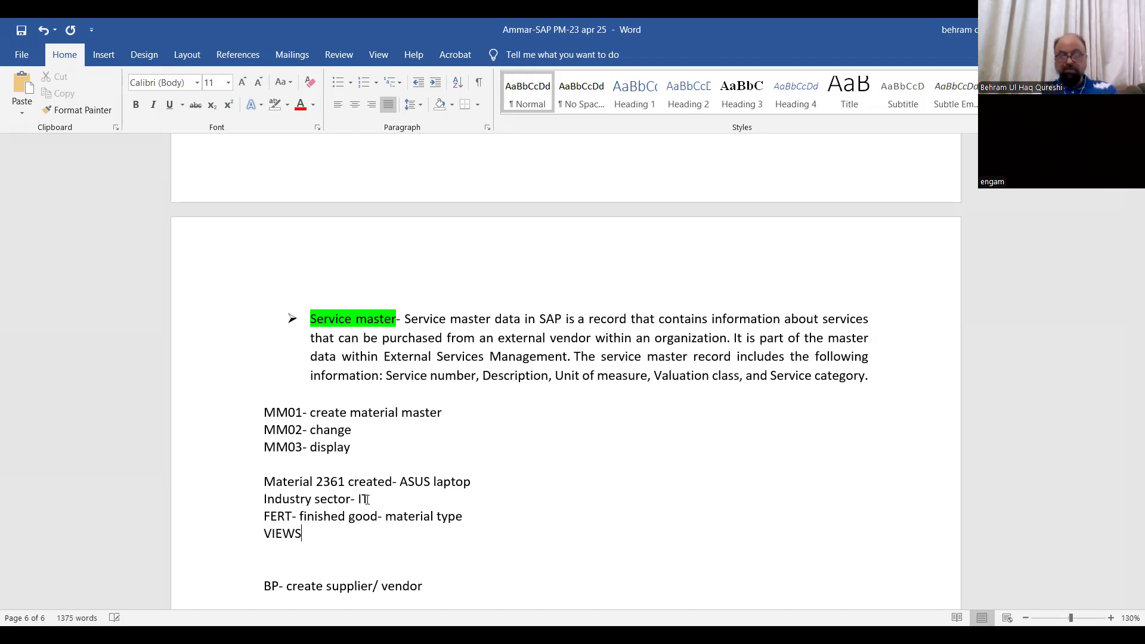
key(Return)
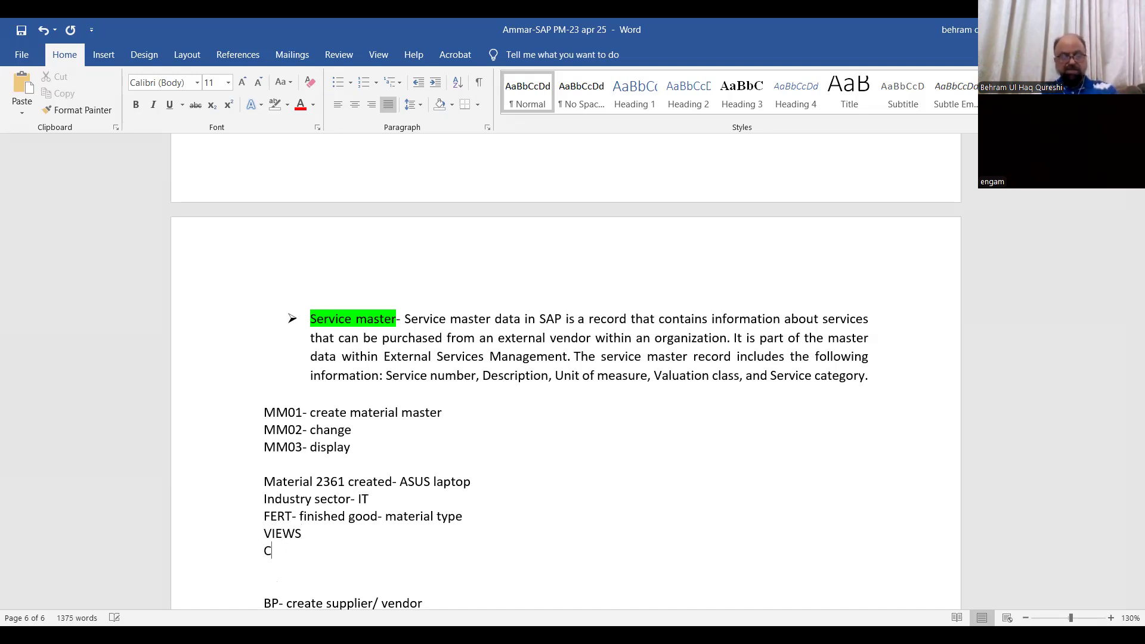
text(Basic data)
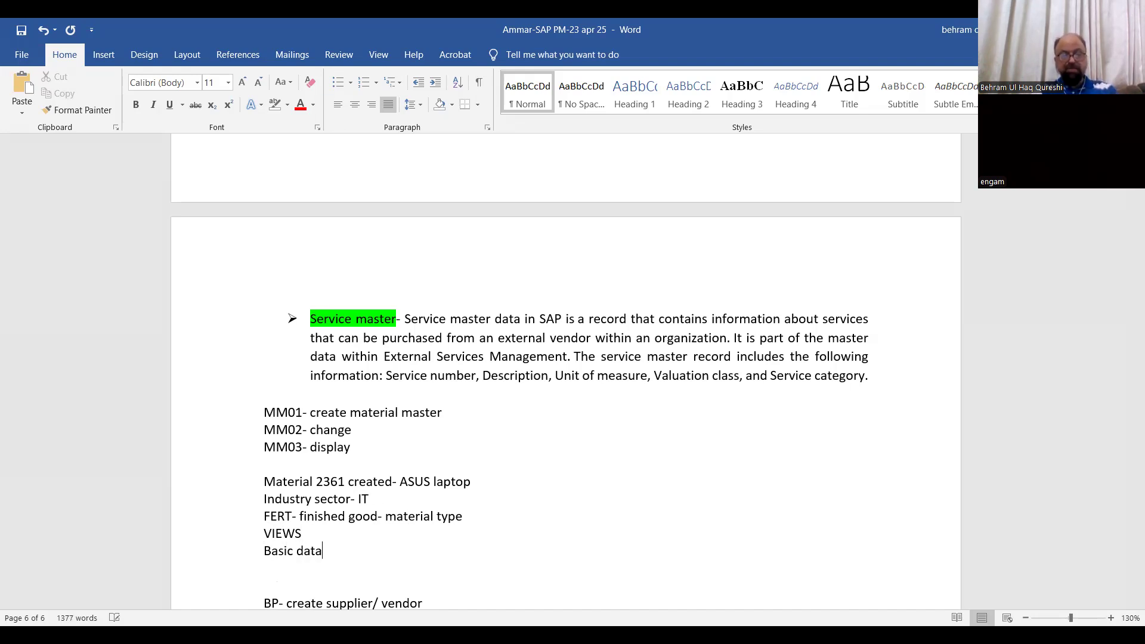
text(1)
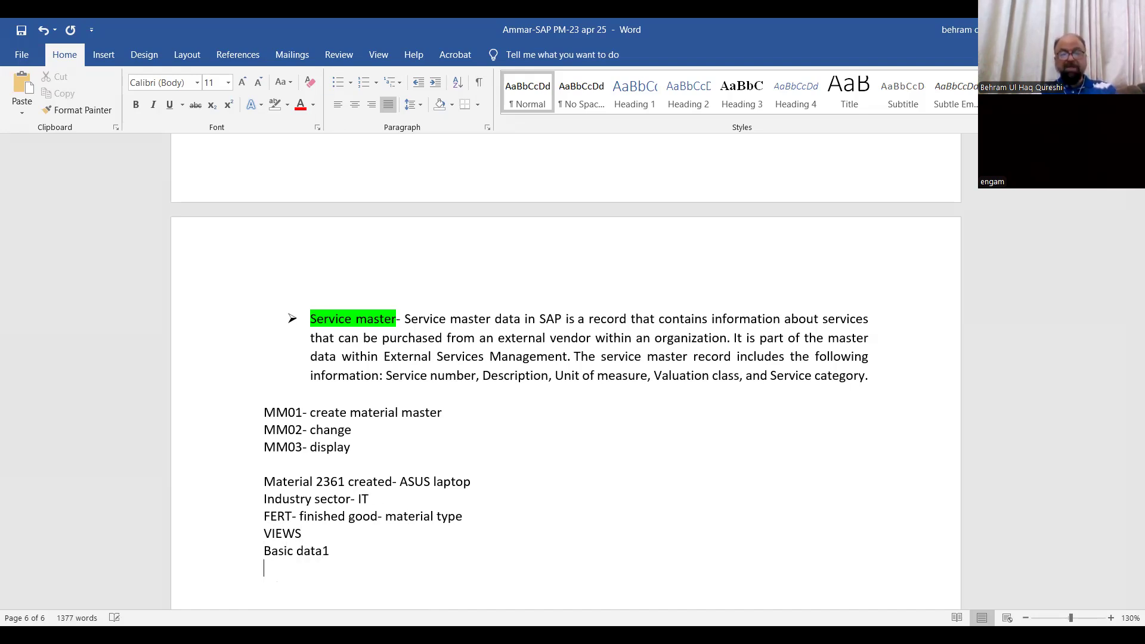
key(Return)
Add the lines "Purchasing" and "Plant data /store 1" below "Basic data1"
text(Purchasing)
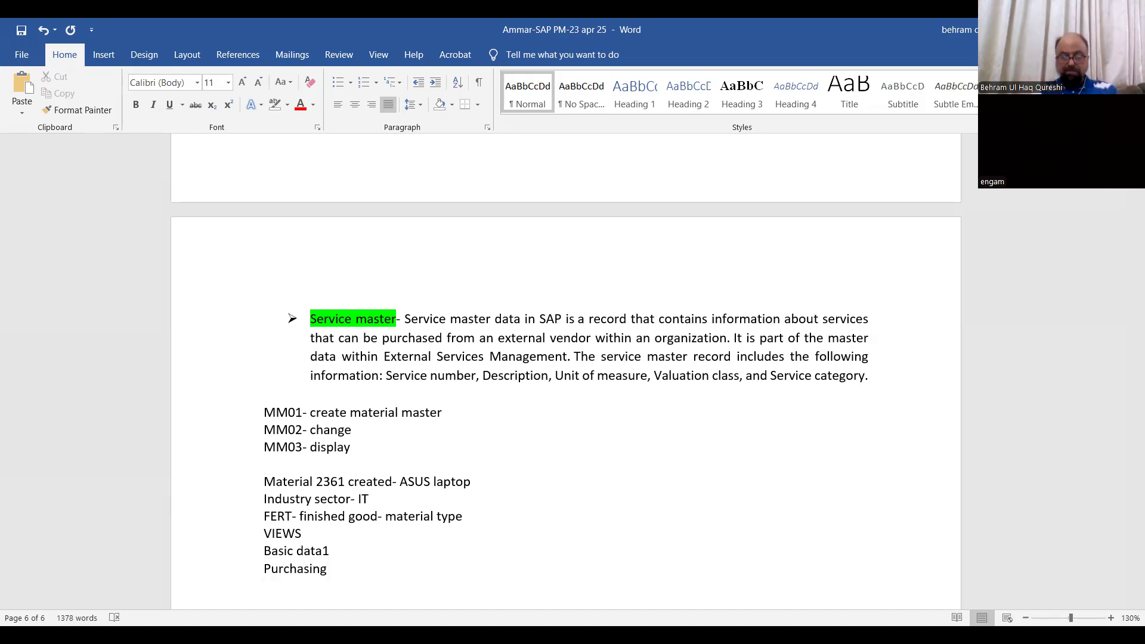
key(Return)
text(Plant data /store 1)
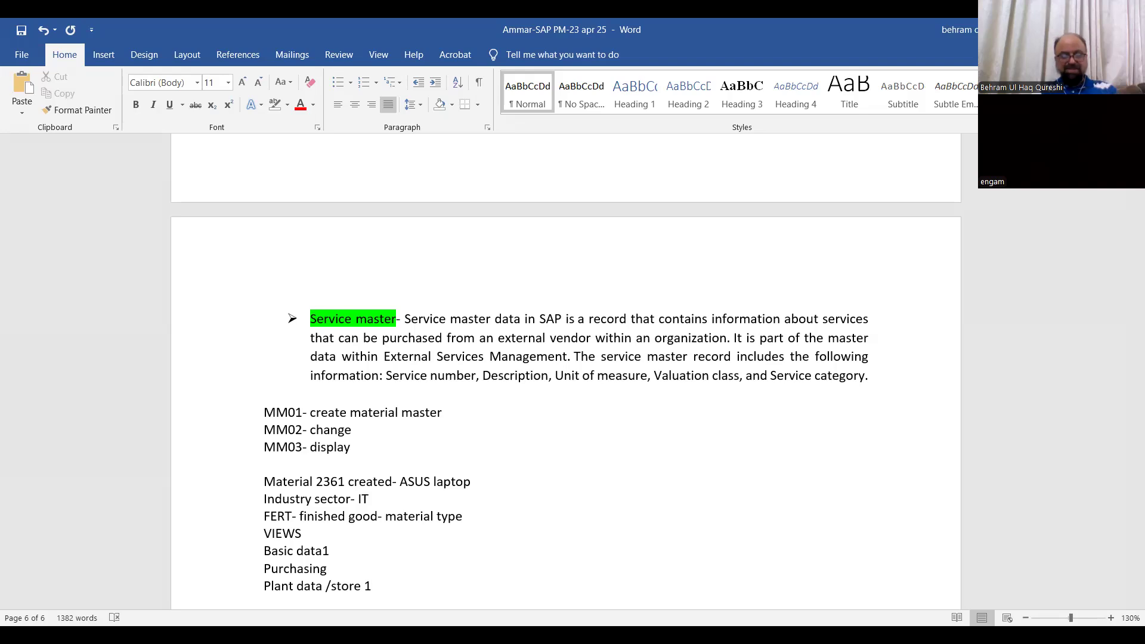
Add the line "Accounting view 1" as the last view entry and start a new line after it
key(Return)
text(Accoi)
key(BackSpace)
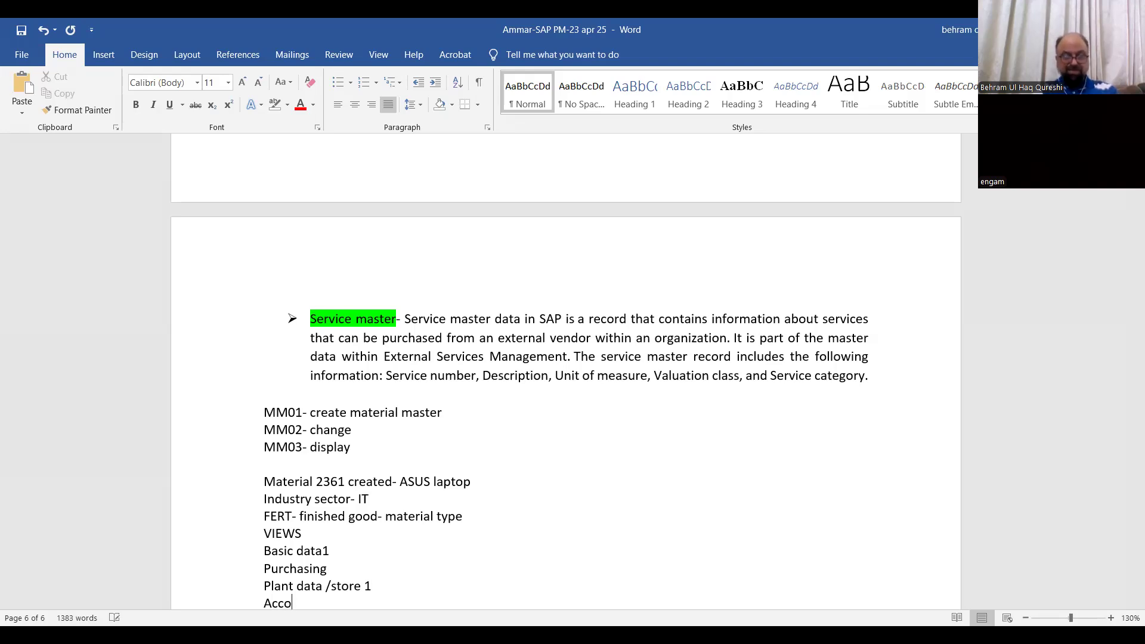
text(unting )
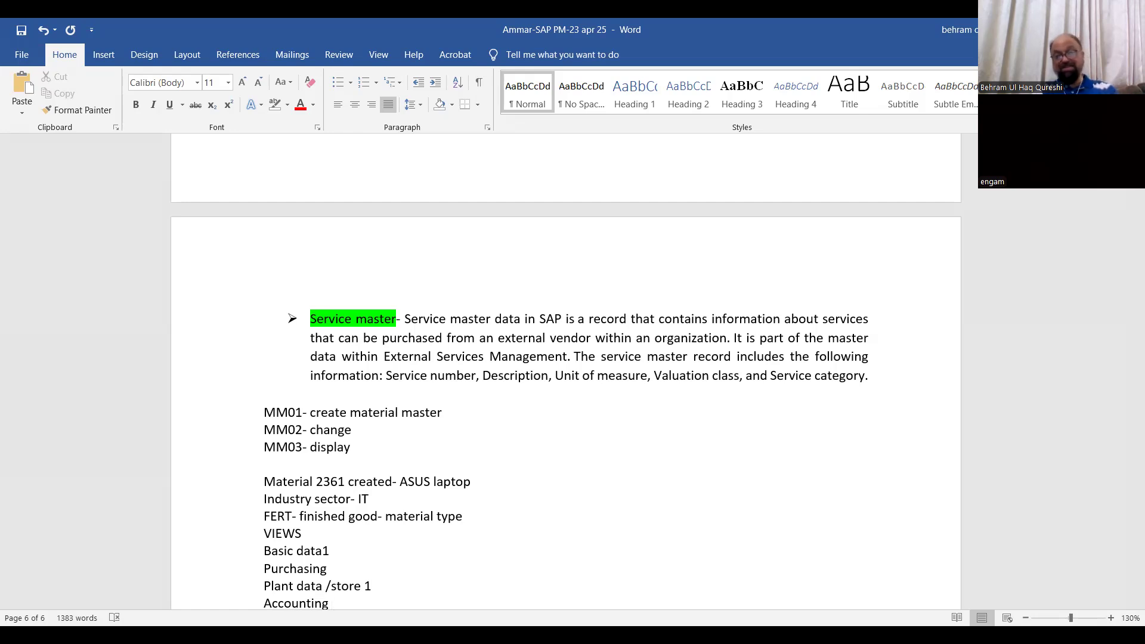
text(view 1)
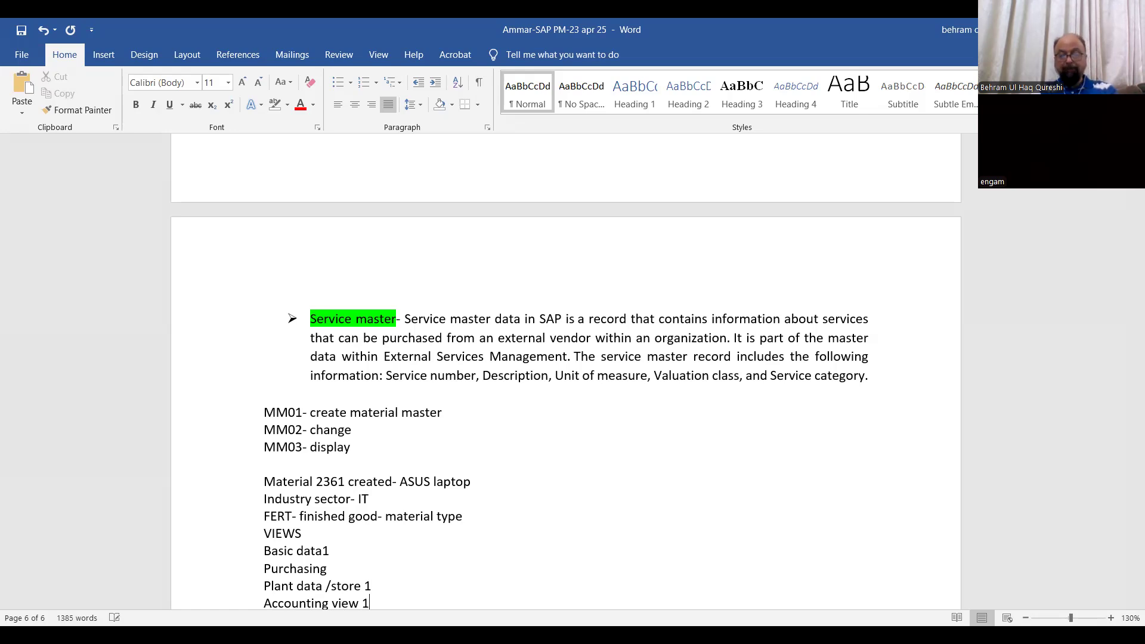
key(Return)
Highlight the client, user and password lines at the start of the document in bright green
drag(263, 424, 381, 477)
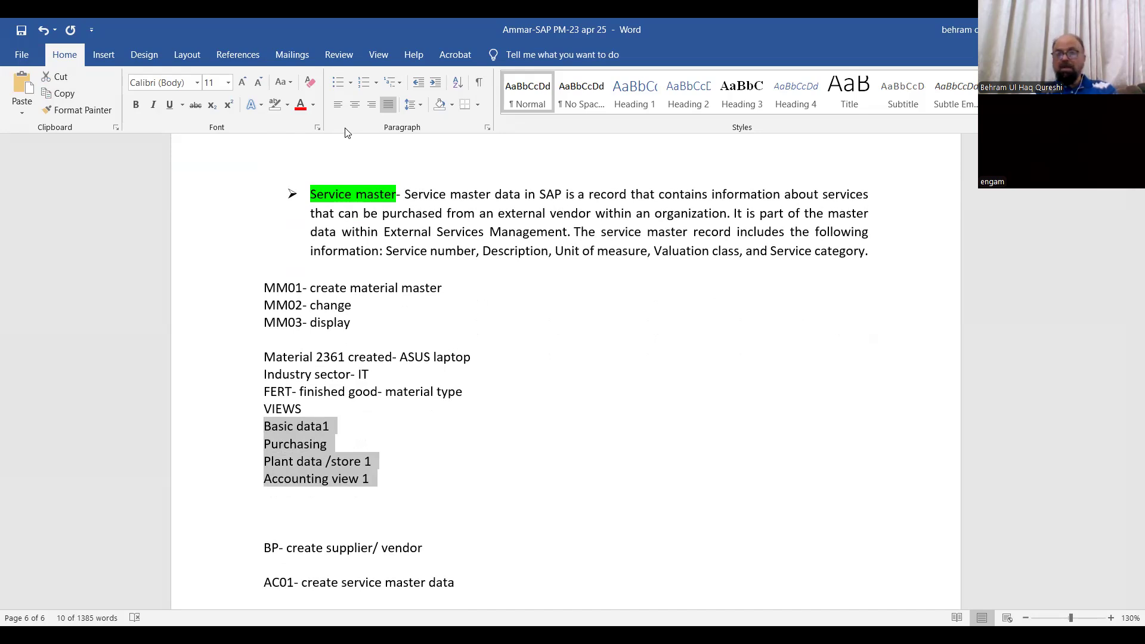
scroll(482, 244, up, 8)
scroll(482, 244, up, 20)
scroll(473, 238, up, 20)
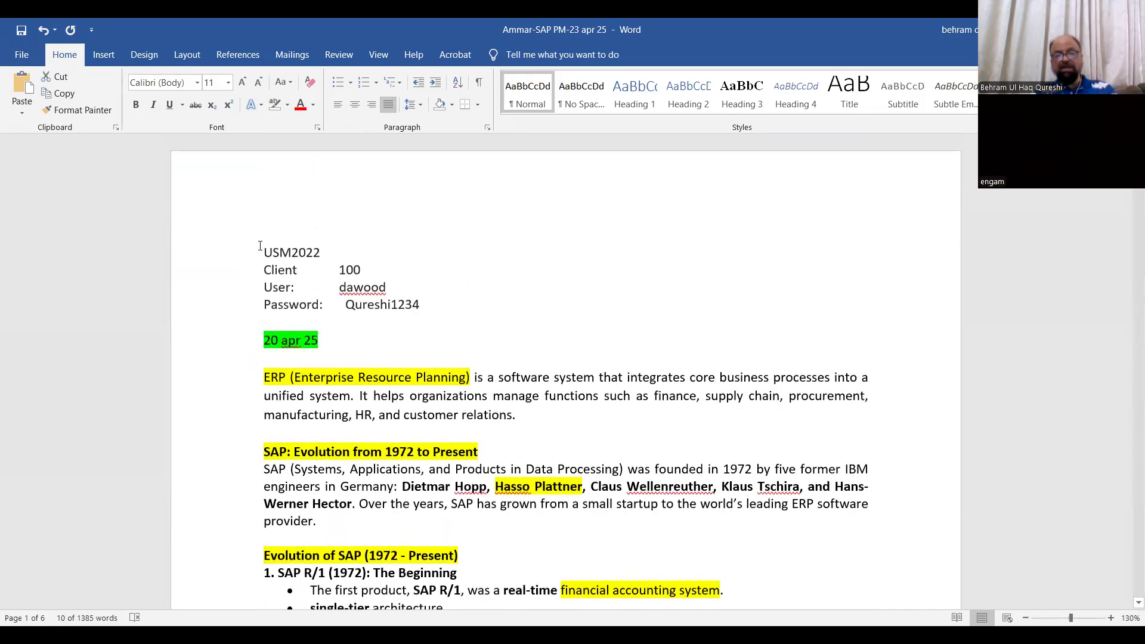
drag(259, 268, 405, 319)
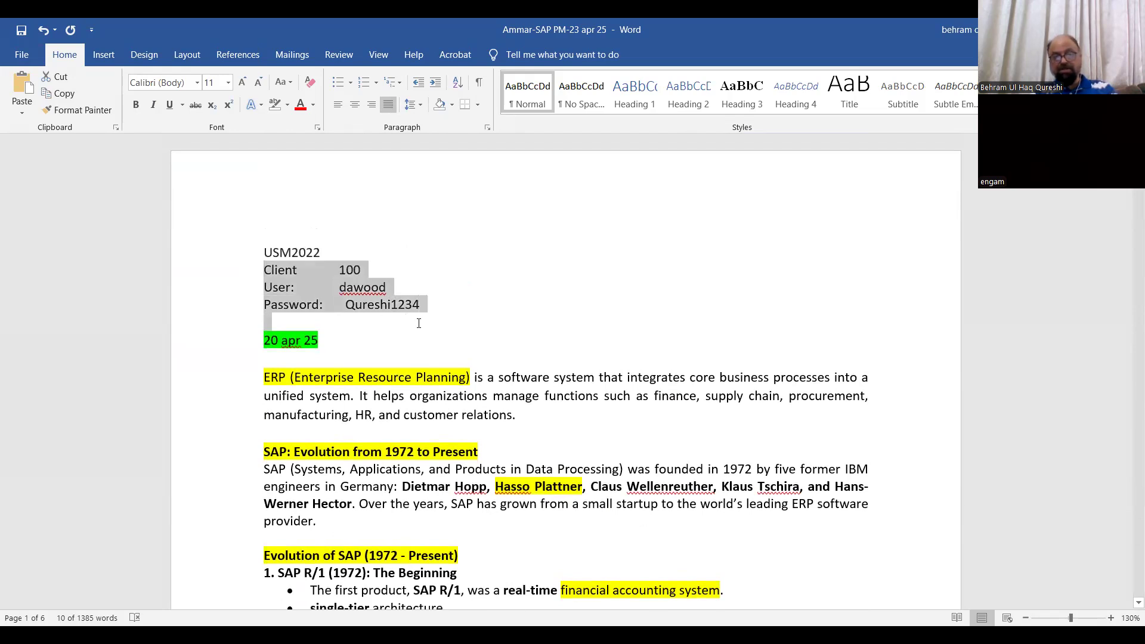
click(287, 106)
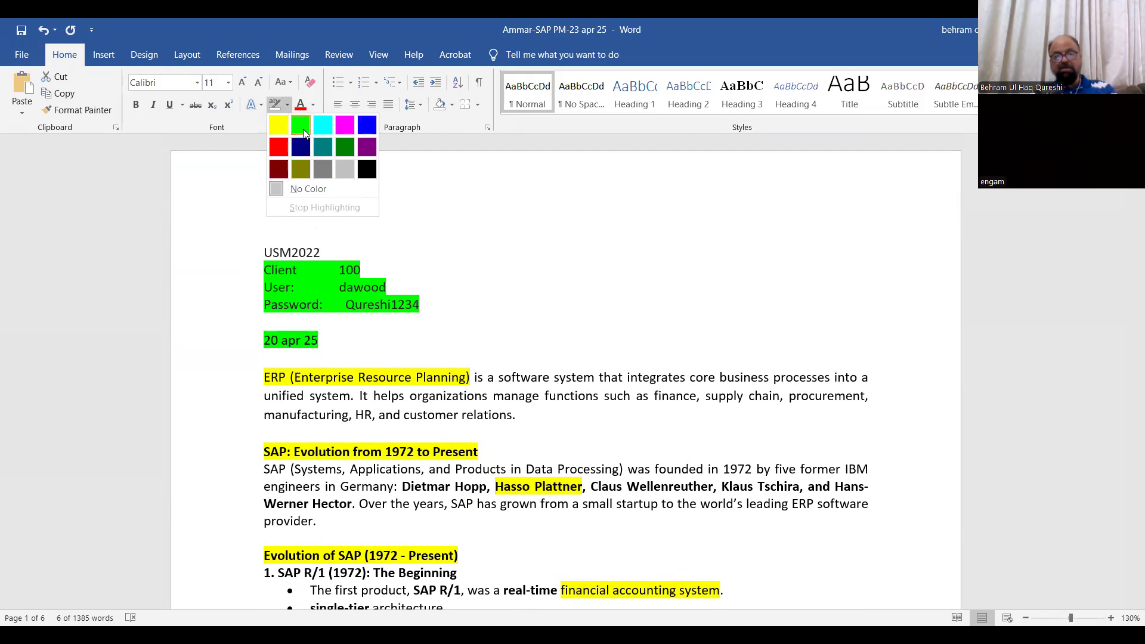
click(303, 132)
click(381, 305)
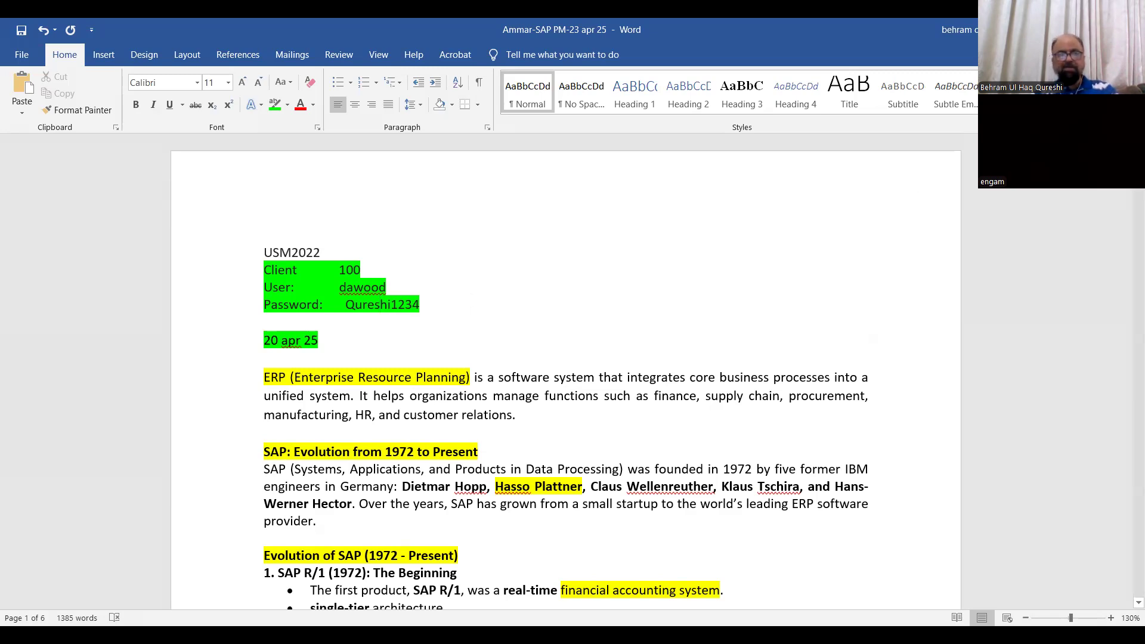
Format the four view entries from "Basic data1" to "Accounting view 1" as a list with arrow bullets
drag(1128, 188, 1128, 557)
click(383, 398)
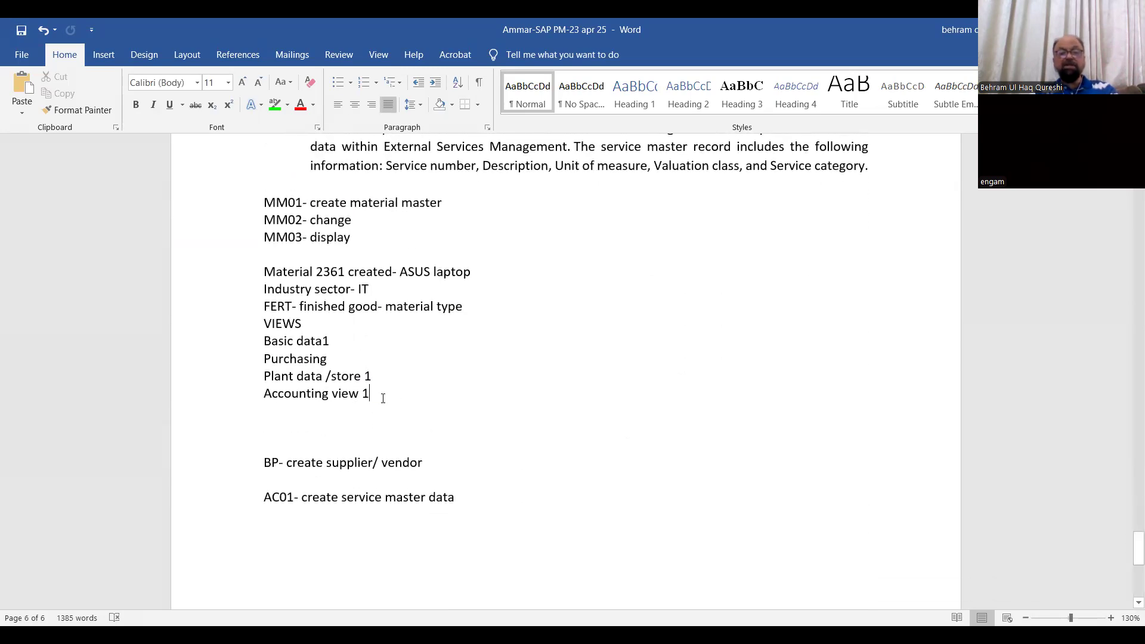
drag(260, 343, 421, 405)
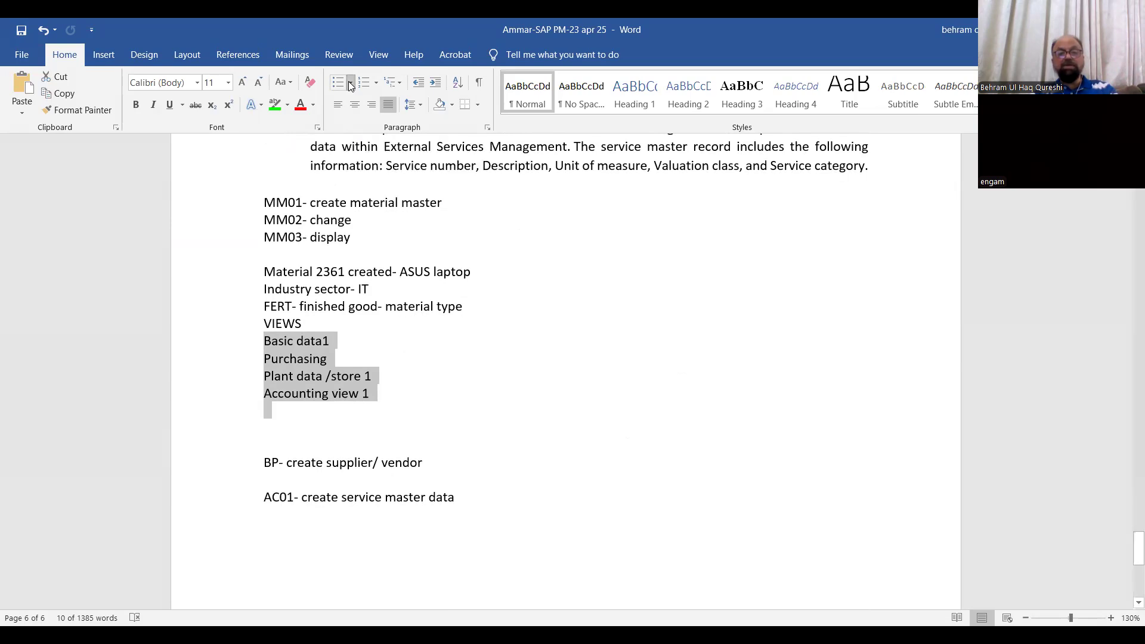
click(351, 84)
click(350, 163)
Add the unbulleted line "Plant – BUHQ" directly below the list of views and start a new line
click(431, 410)
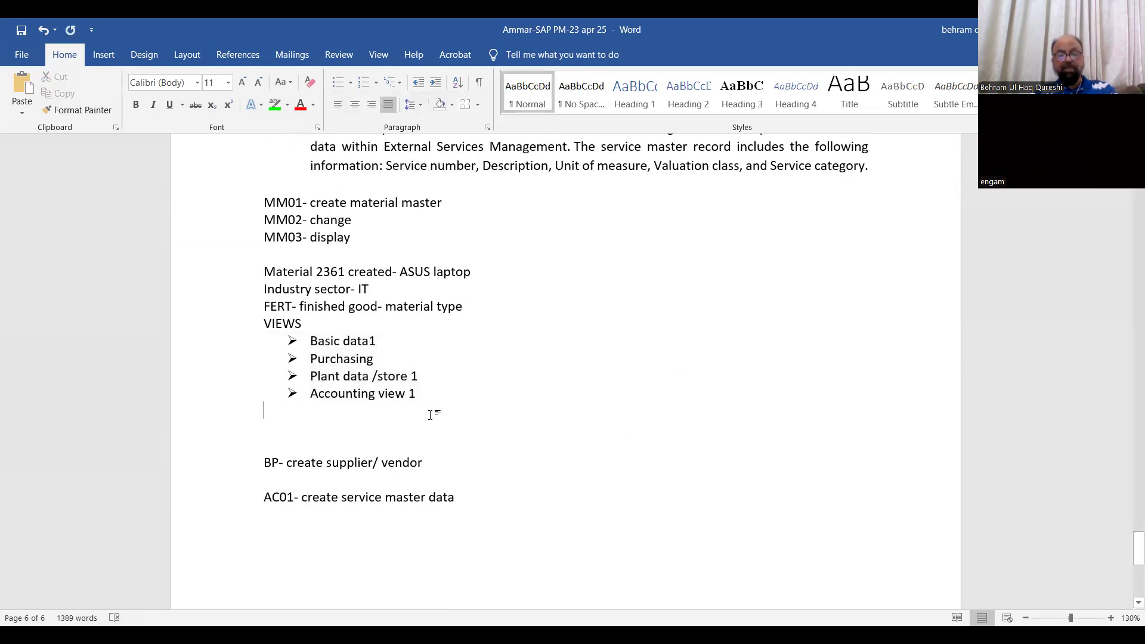
text(Plant - BUHQ)
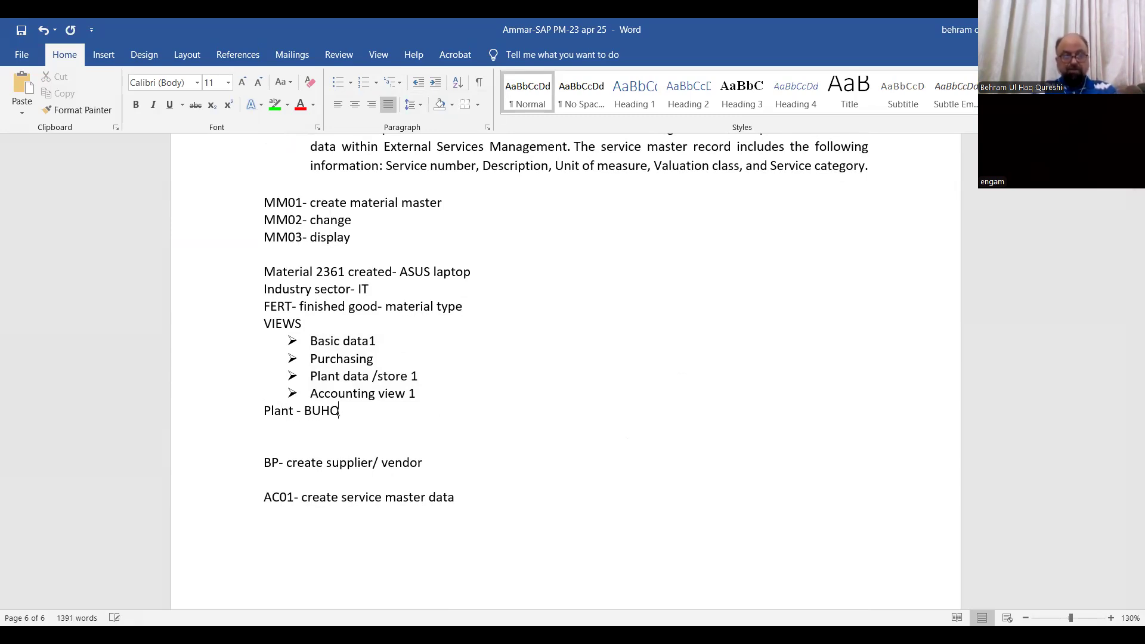
key(Return)
Add the line "Storage location SL01- finished goods SL" below the plant line and start a new line
text(Storage location S)
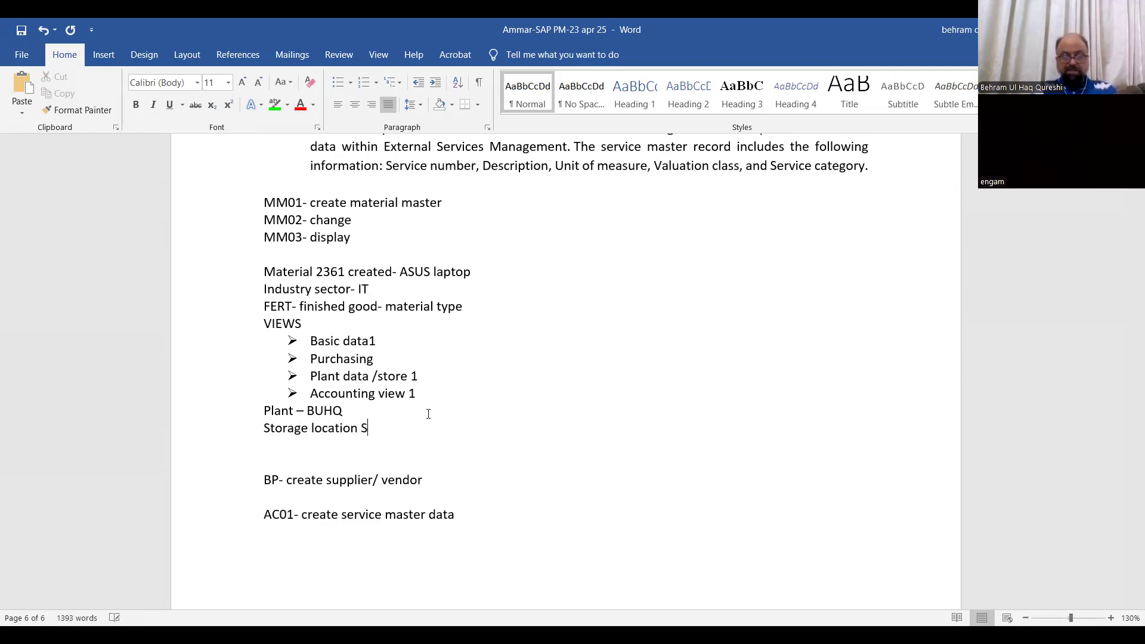
text(L01- finished goods )
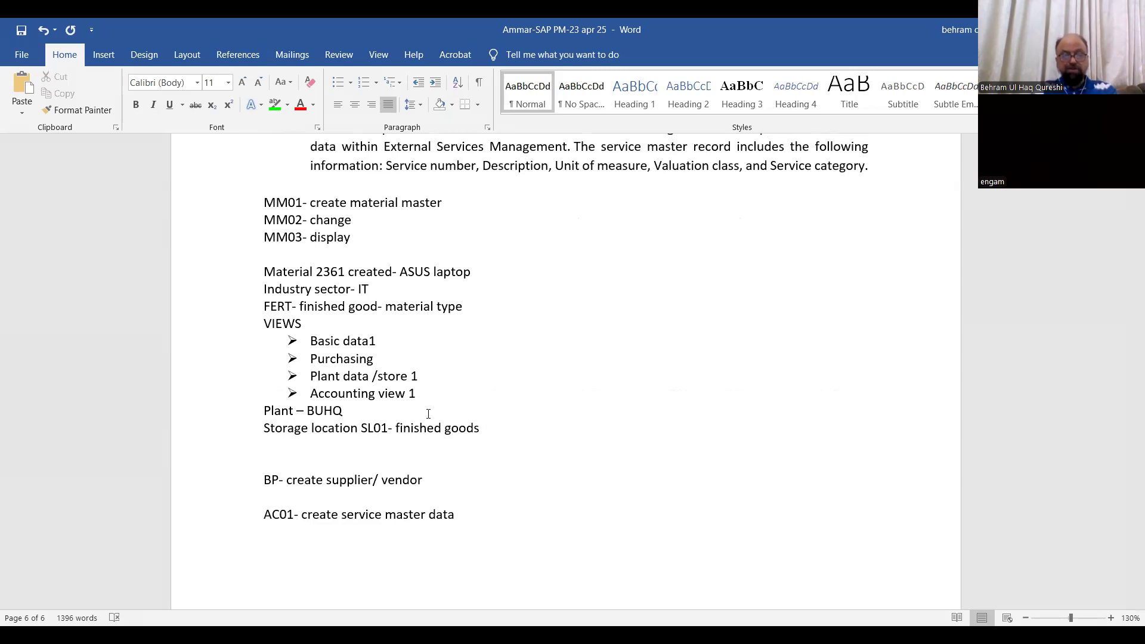
text(SL)
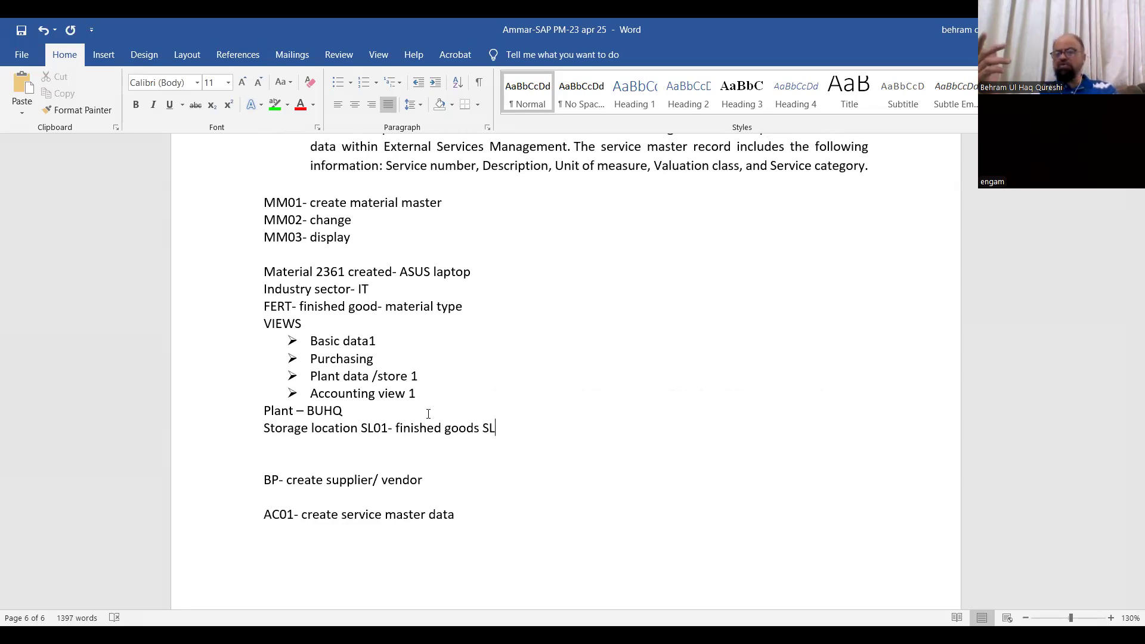
key(Return)
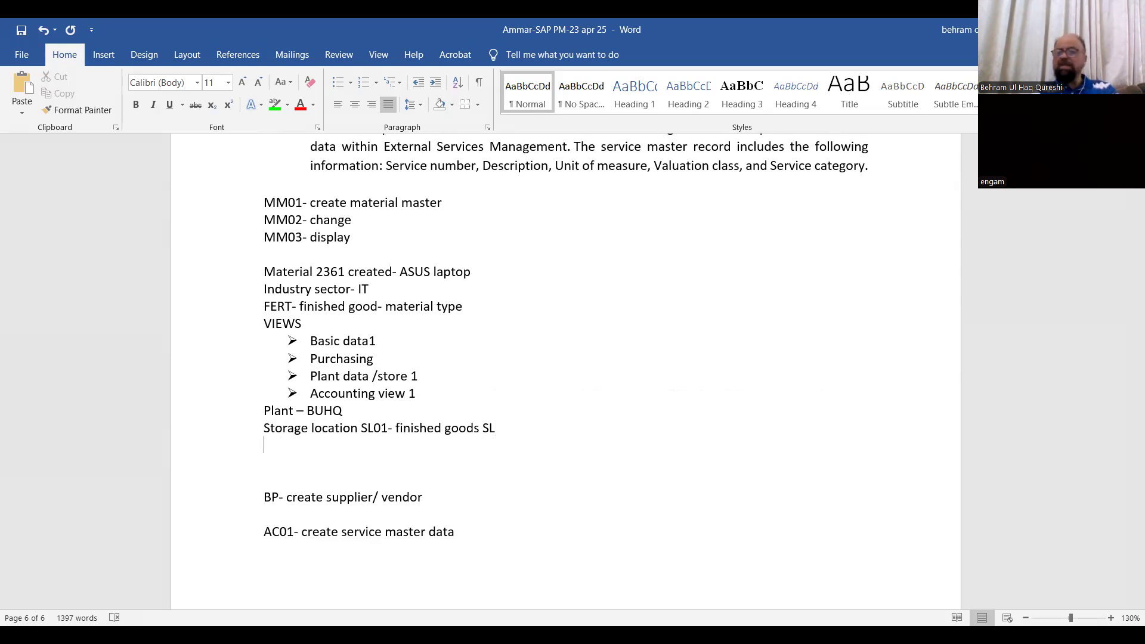
Add the line "Material description" below the storage location line and start a new line
text(Material )
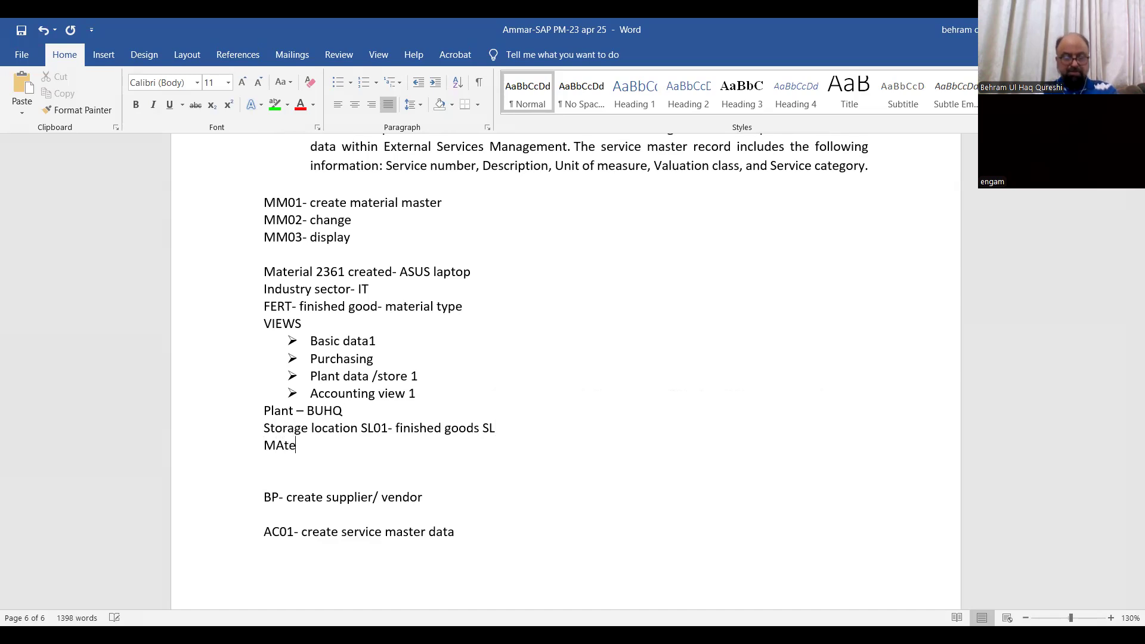
text(descr)
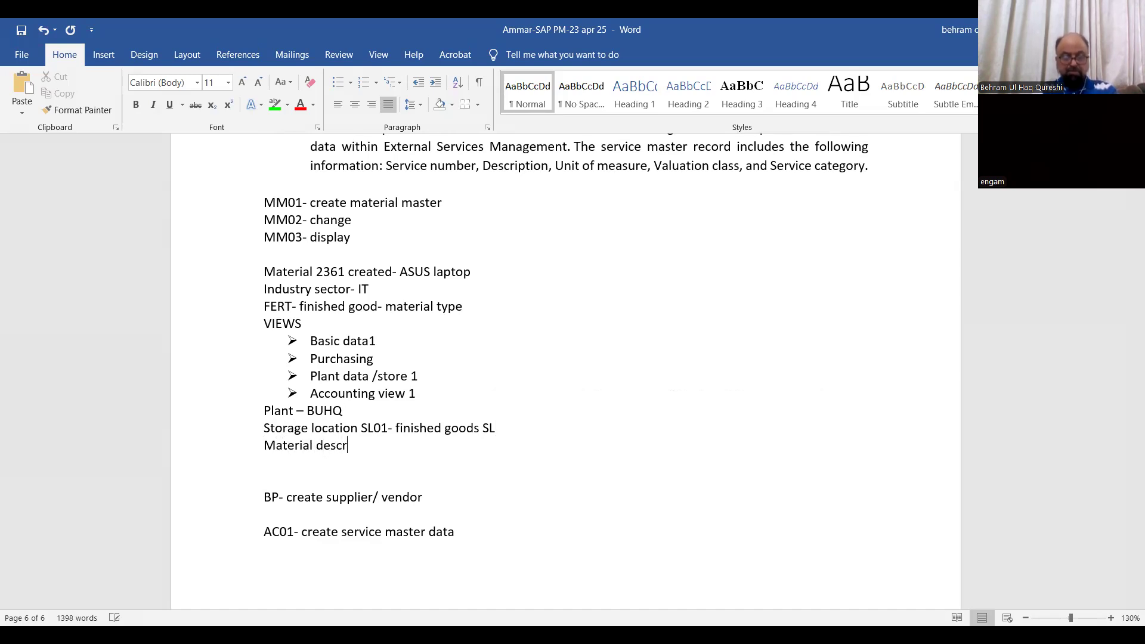
text(iption)
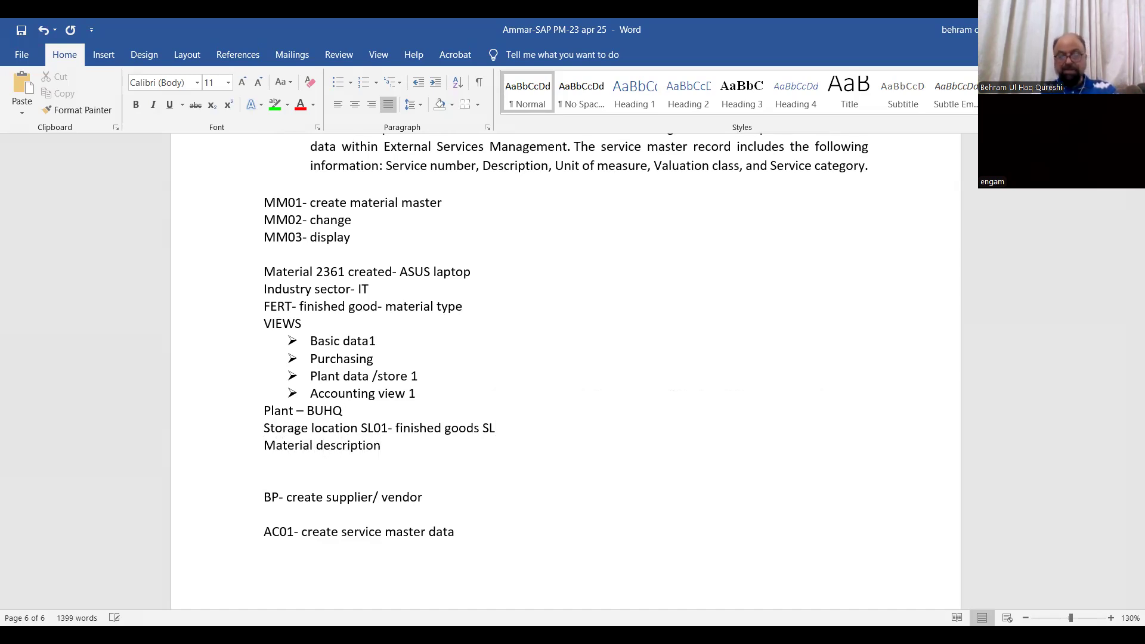
key(Return)
Add the line "Base unit of measure – EA" below the material description line and start a new line
text(Base unit of measure -)
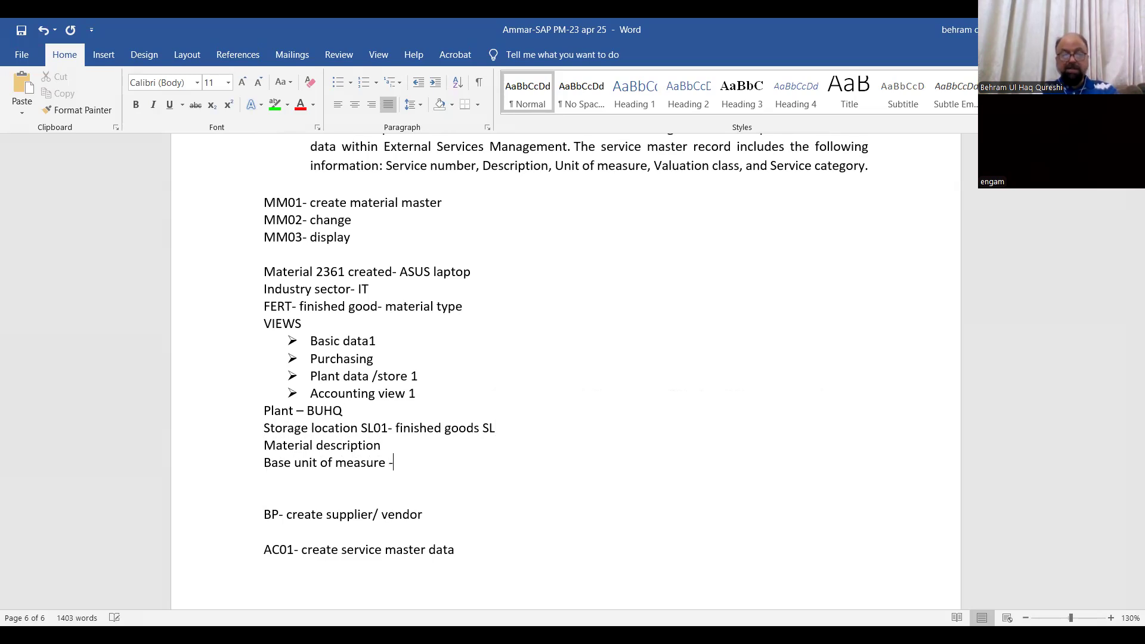
text( W)
key(BackSpace)
text(EA)
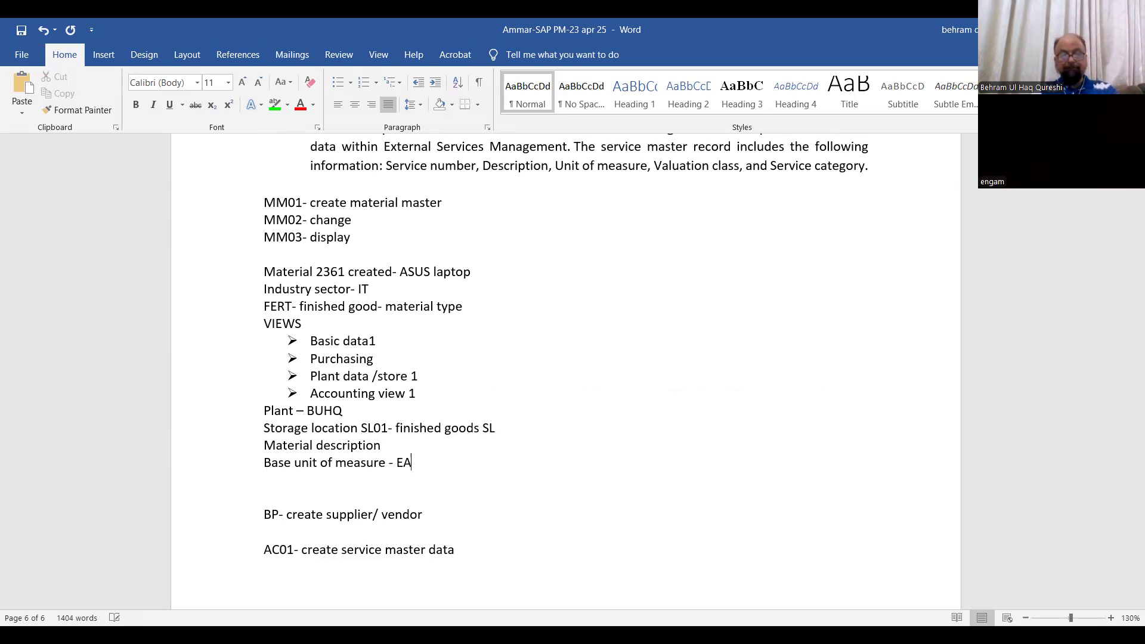
key(Return)
Add the line "Material group- computer" below the base unit of measure line and start a new line
text(MAte)
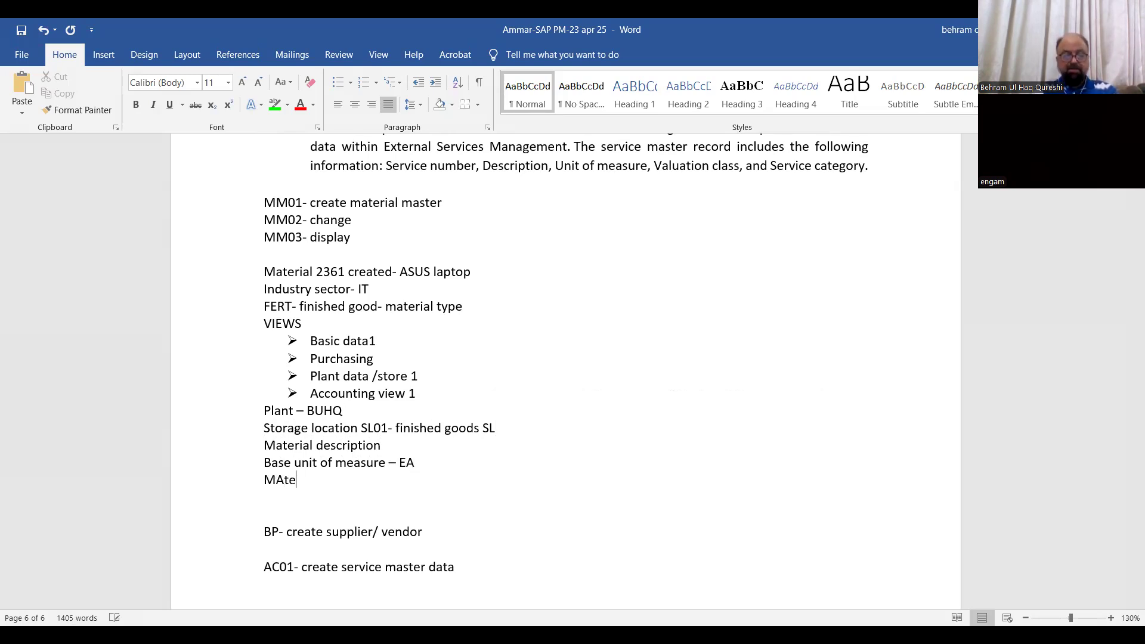
text(rial g)
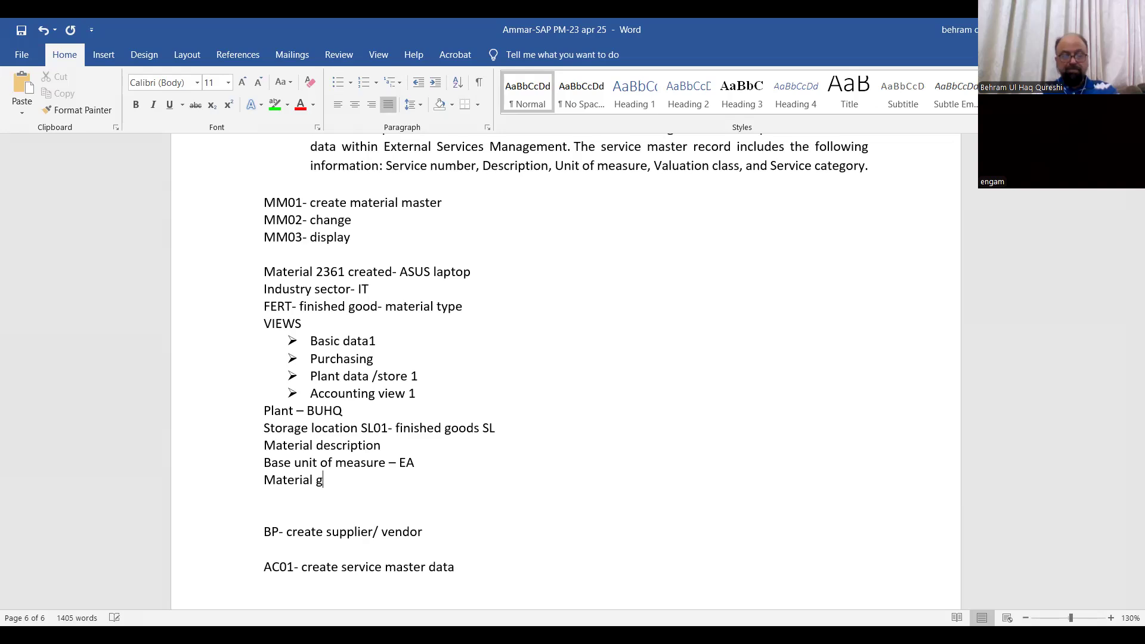
text(roup-)
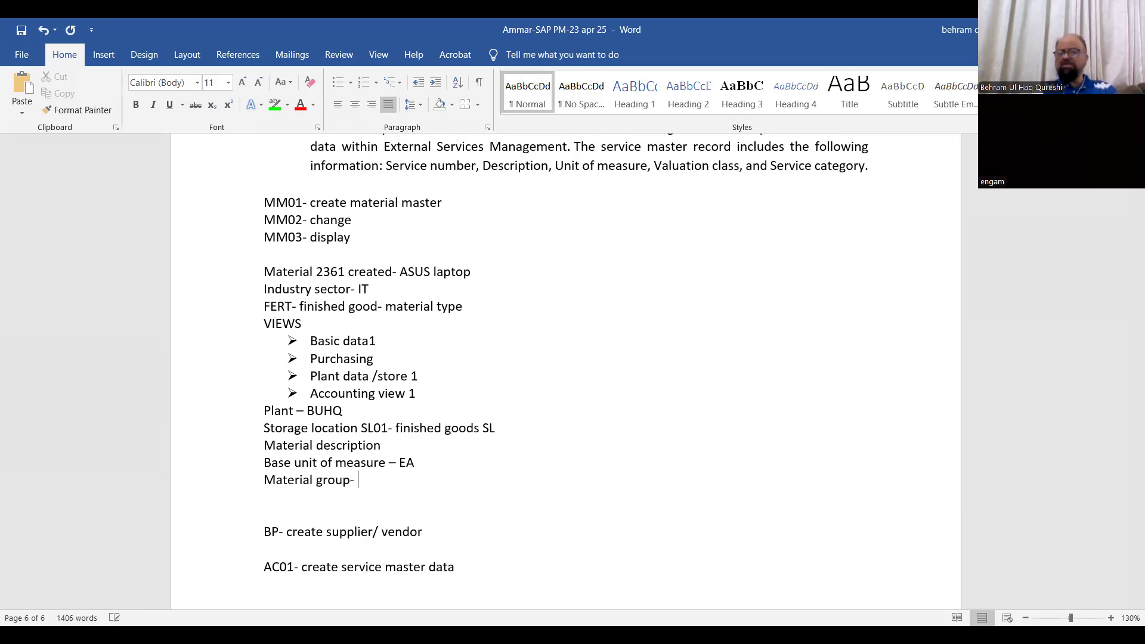
text( co)
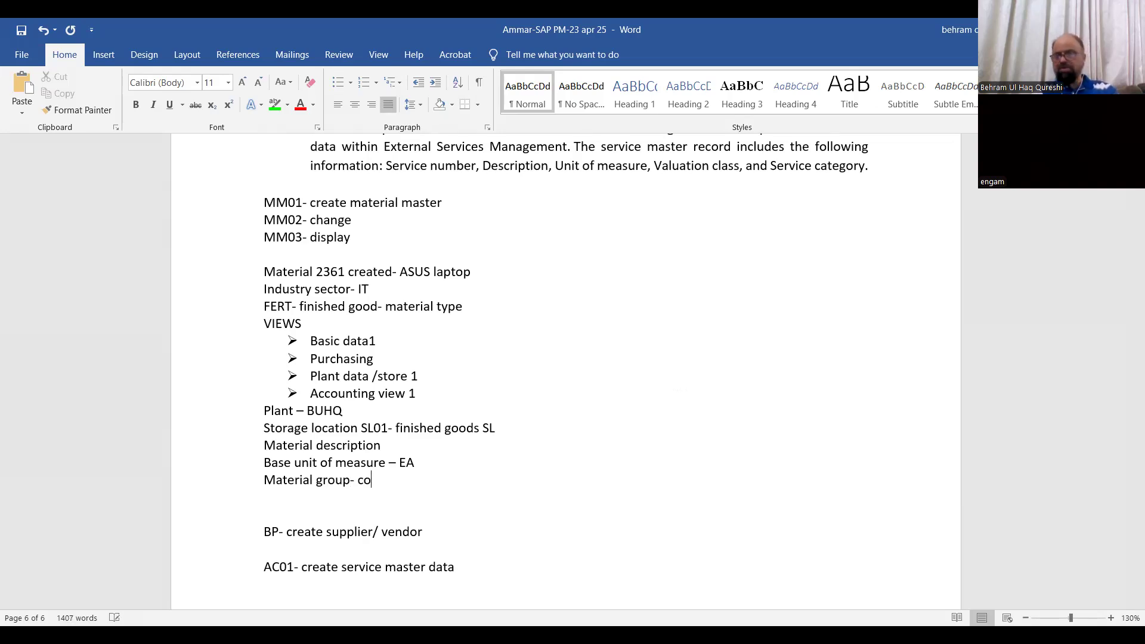
text(mputer)
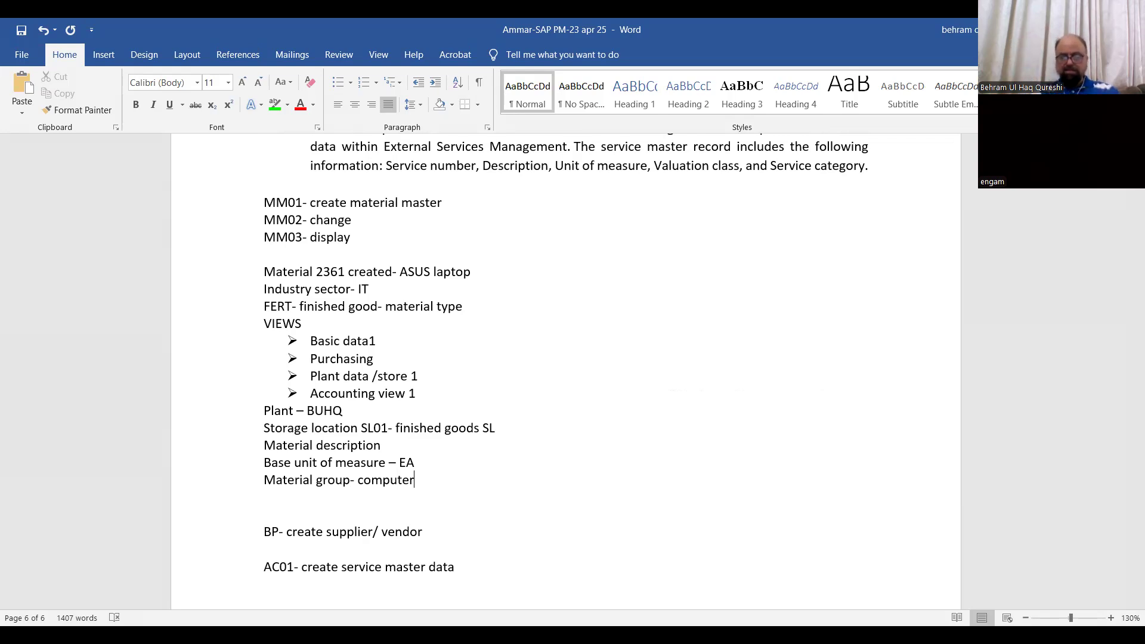
key(Return)
Add the line "Purchasing group- 000- computer purch, group" below the material group line
text(Pu)
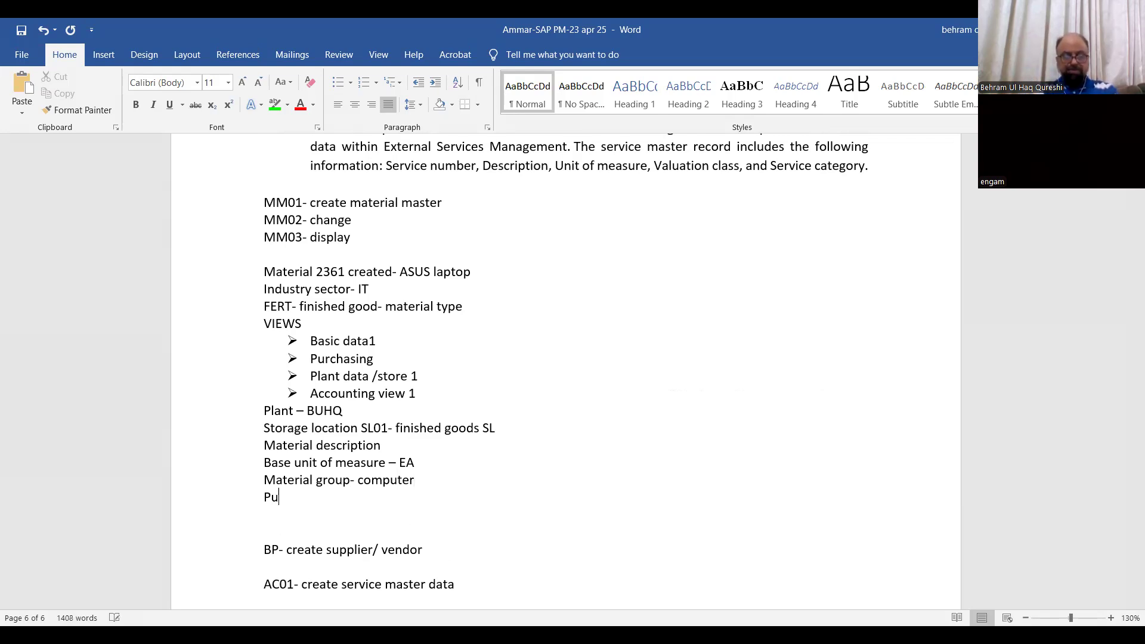
text(rchasing group- )
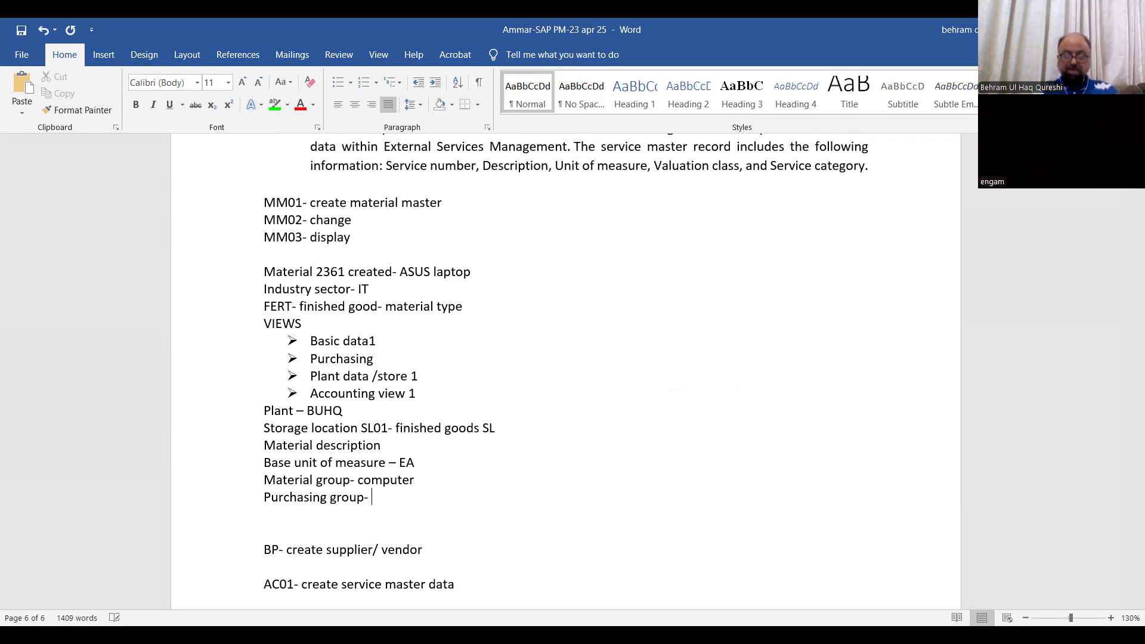
text(000- )
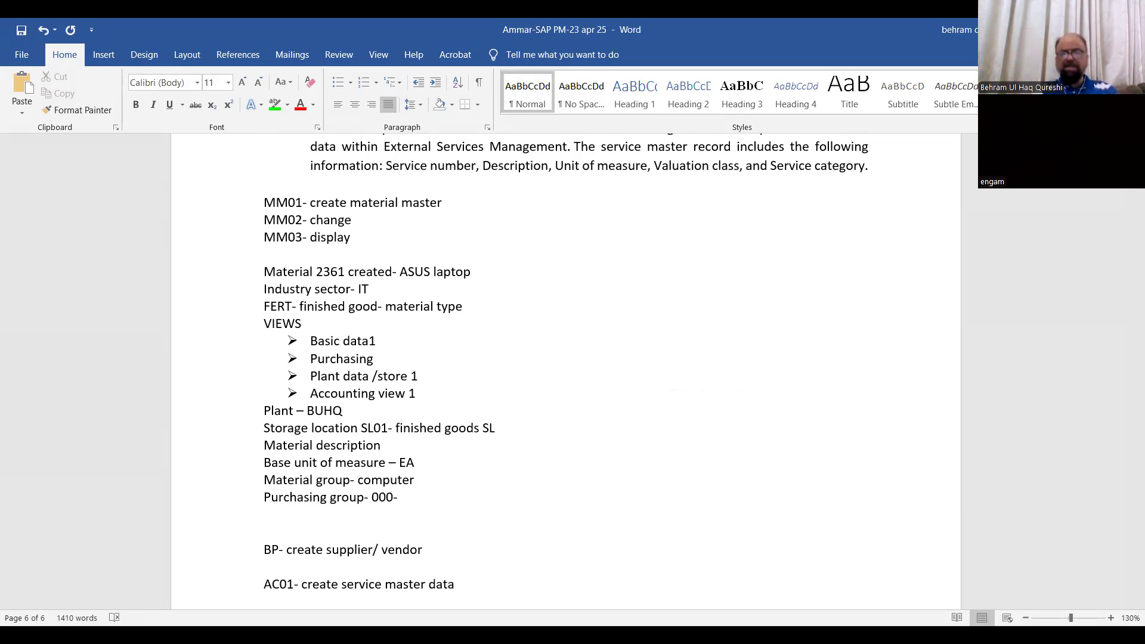
text(comp)
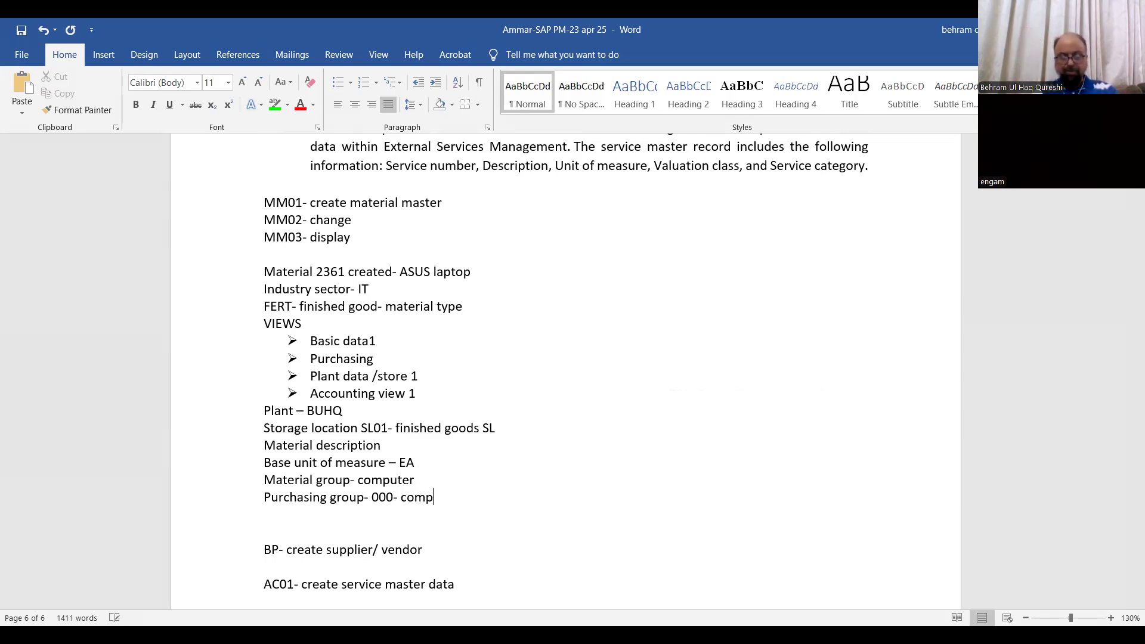
text(uter )
text(purch)
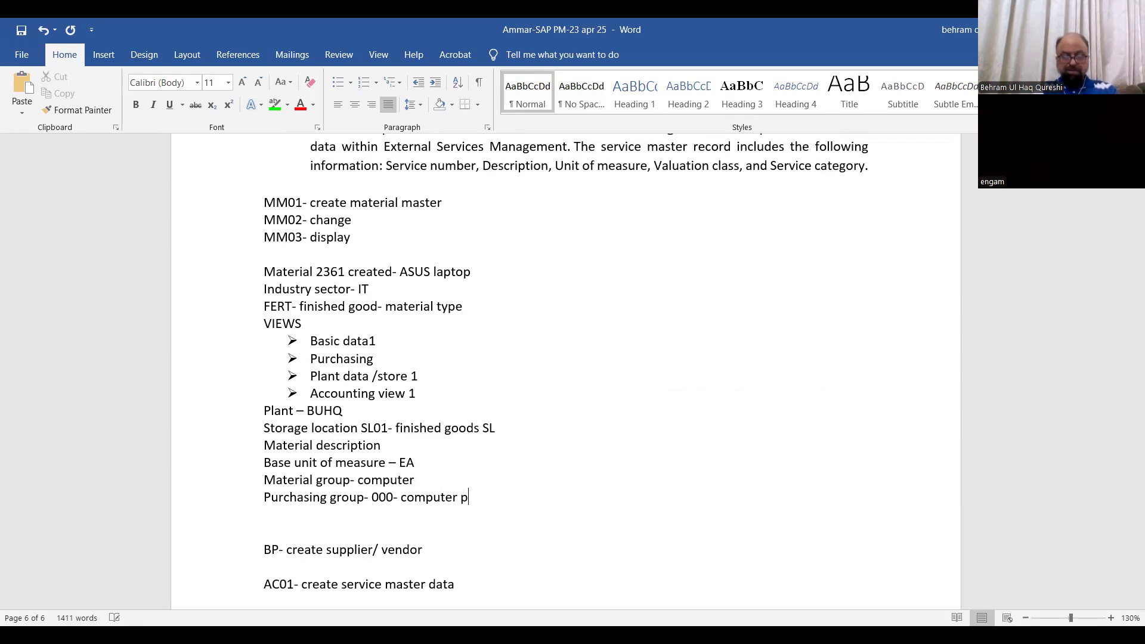
text(, group)
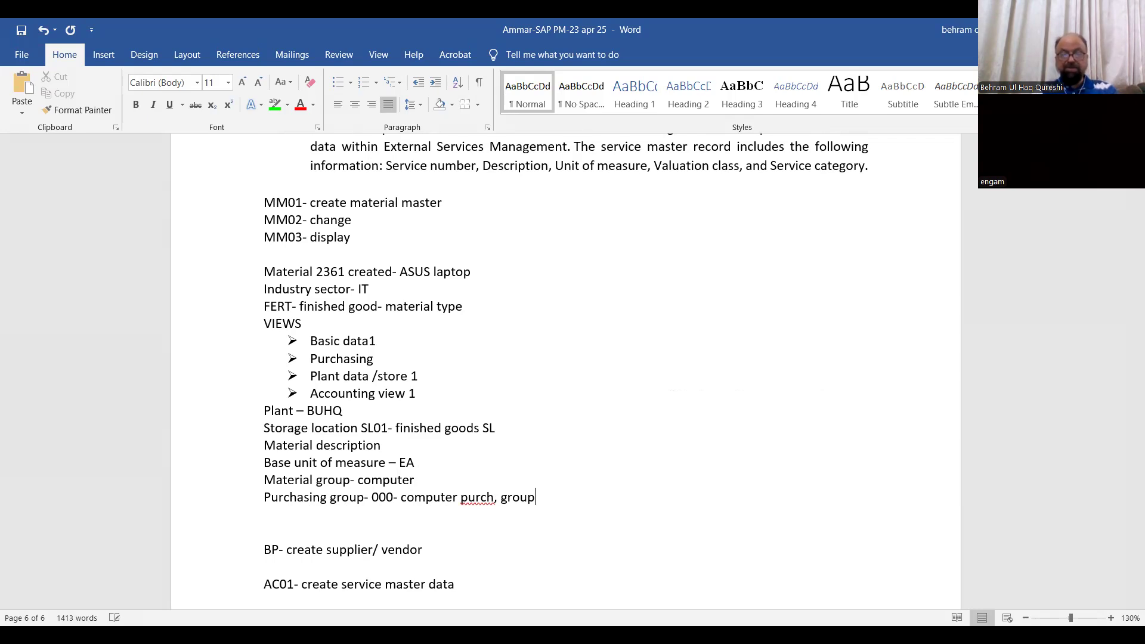
Add the line "Valuation class- 7920" below the purchasing group line, fixing the misspelled first word with the suggested spelling
key(Return)
text(Valuaiton )
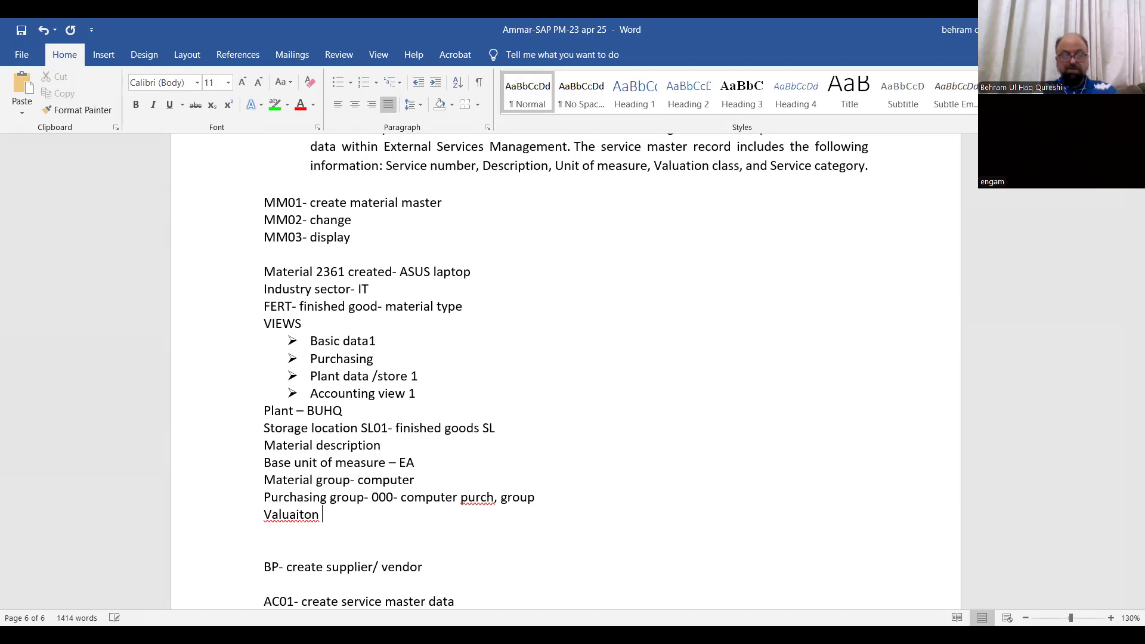
text(class- 79)
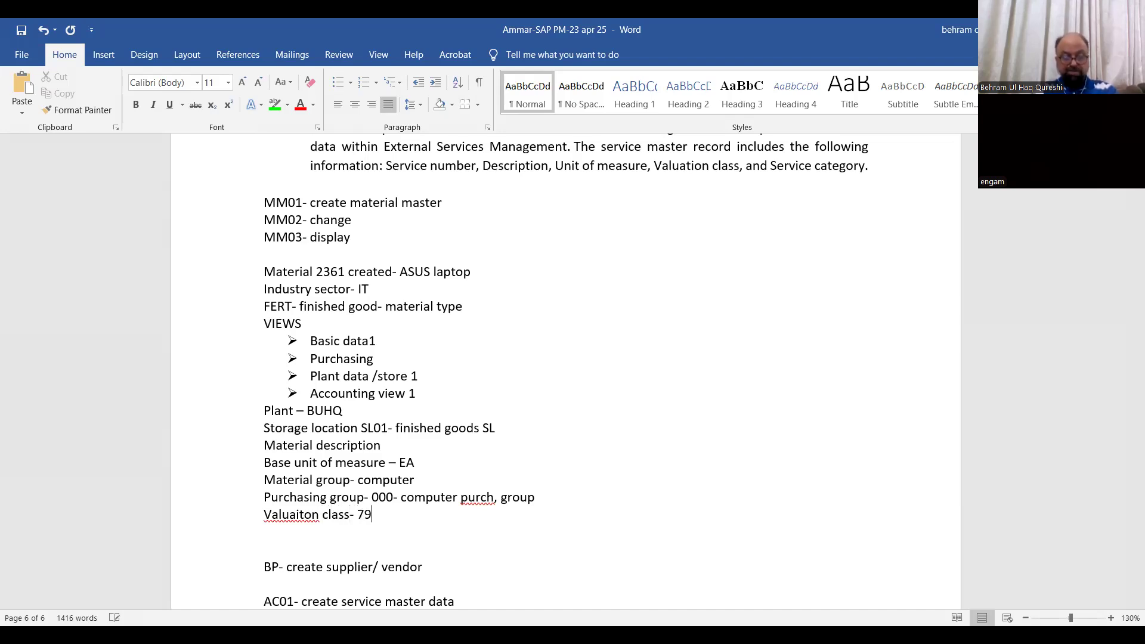
text(20)
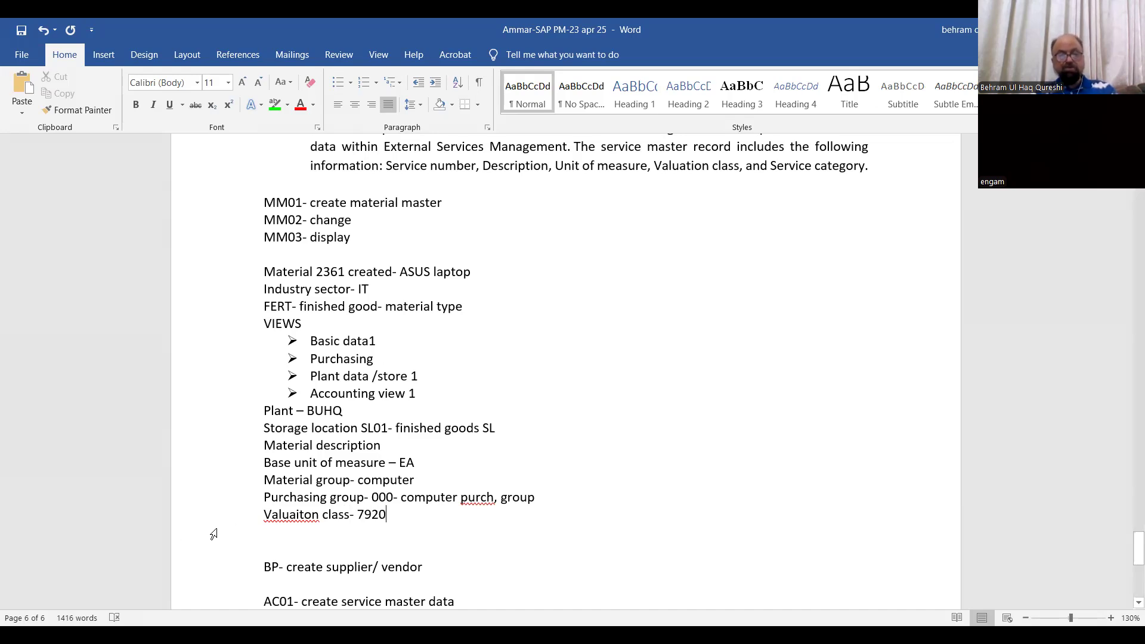
right_click(307, 514)
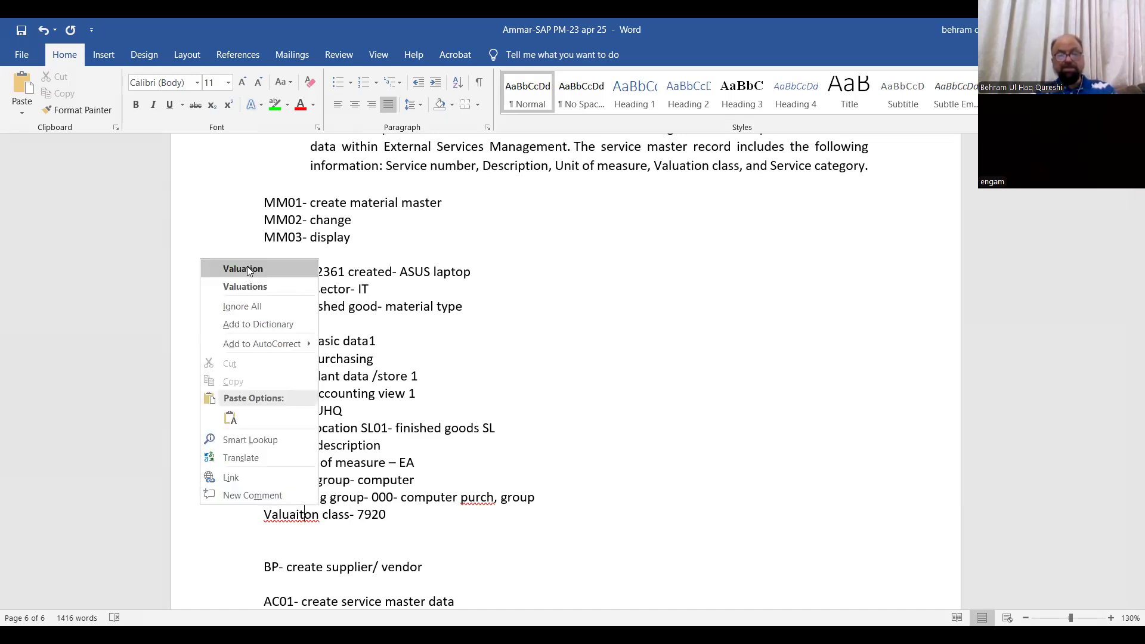
click(246, 268)
Replace the abbreviation "purch," in the purchasing group line with the full word "purchasing"
click(494, 499)
text(,)
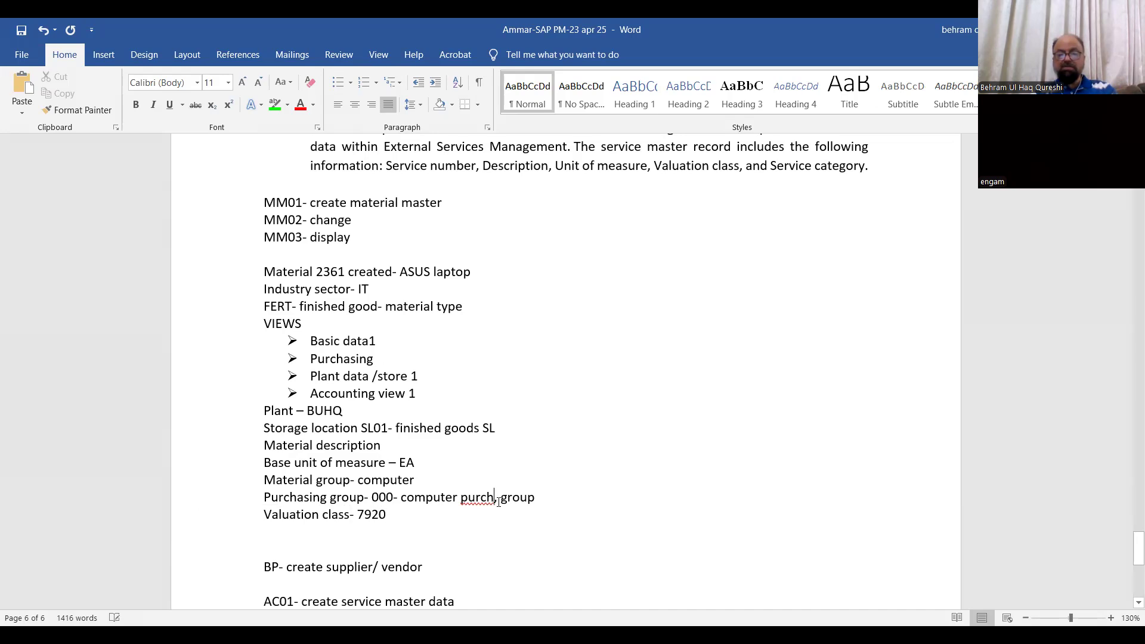
key(BackSpace)
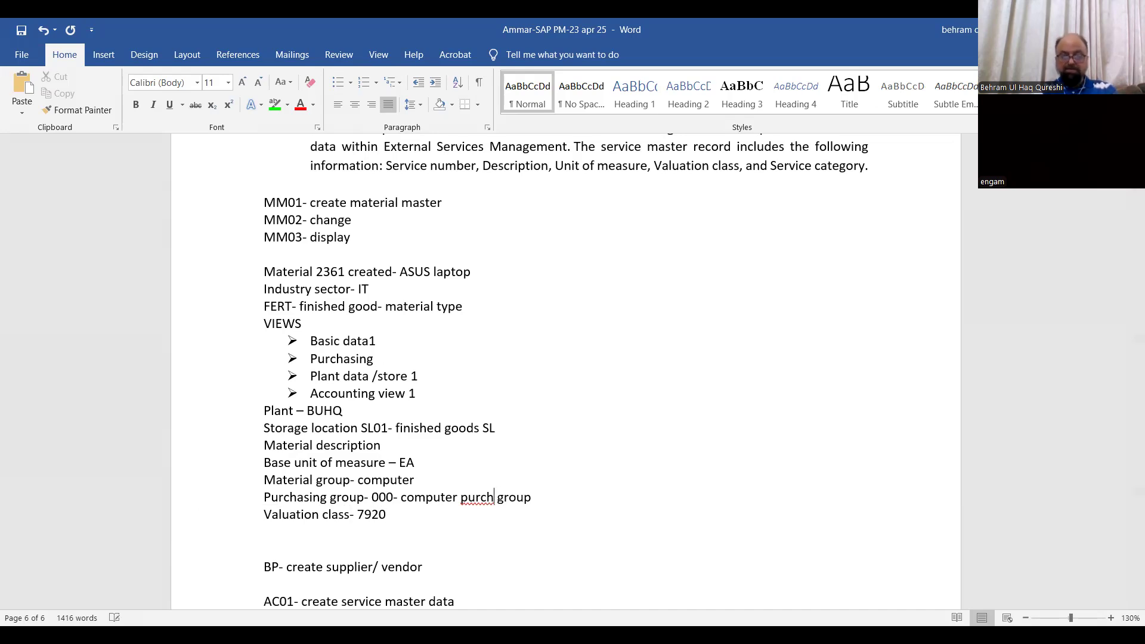
text(ing)
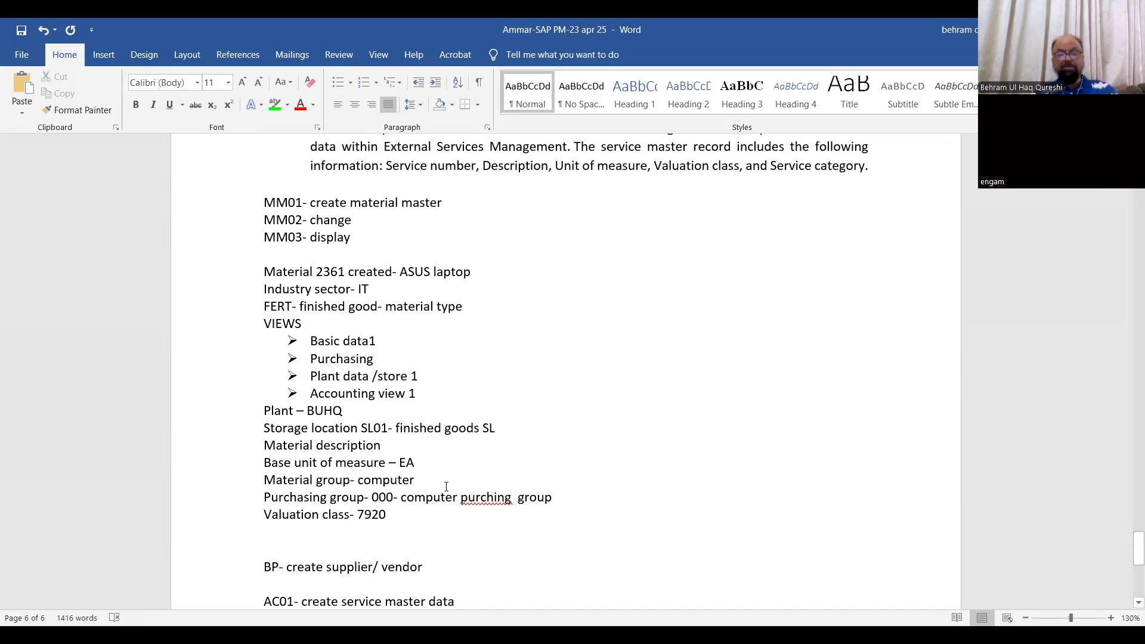
right_click(494, 501)
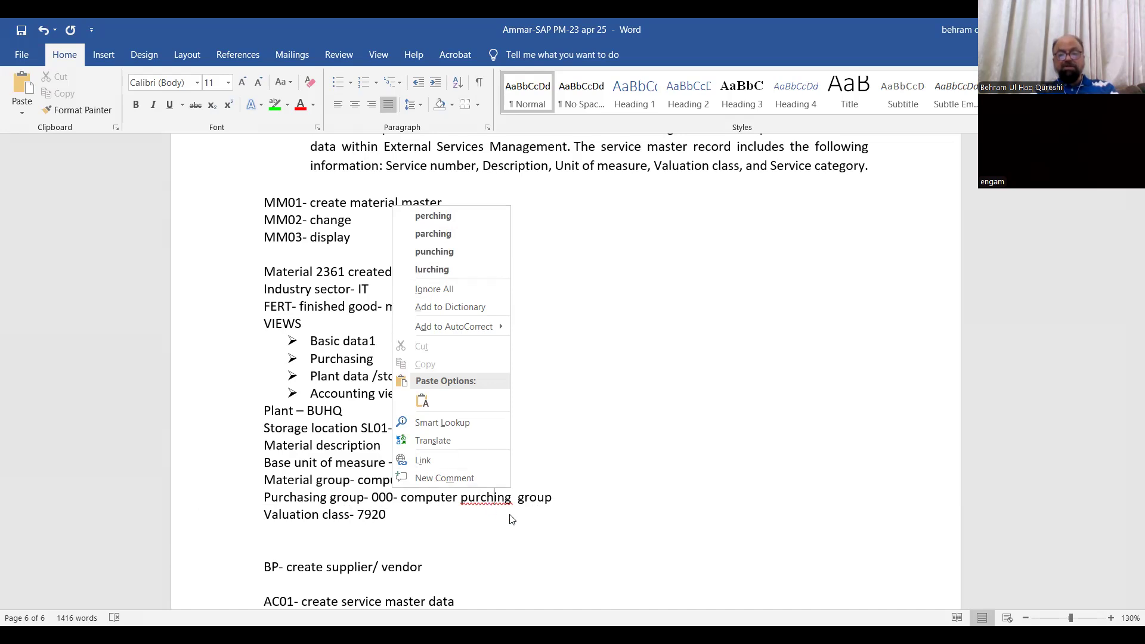
key(Escape)
text(a)
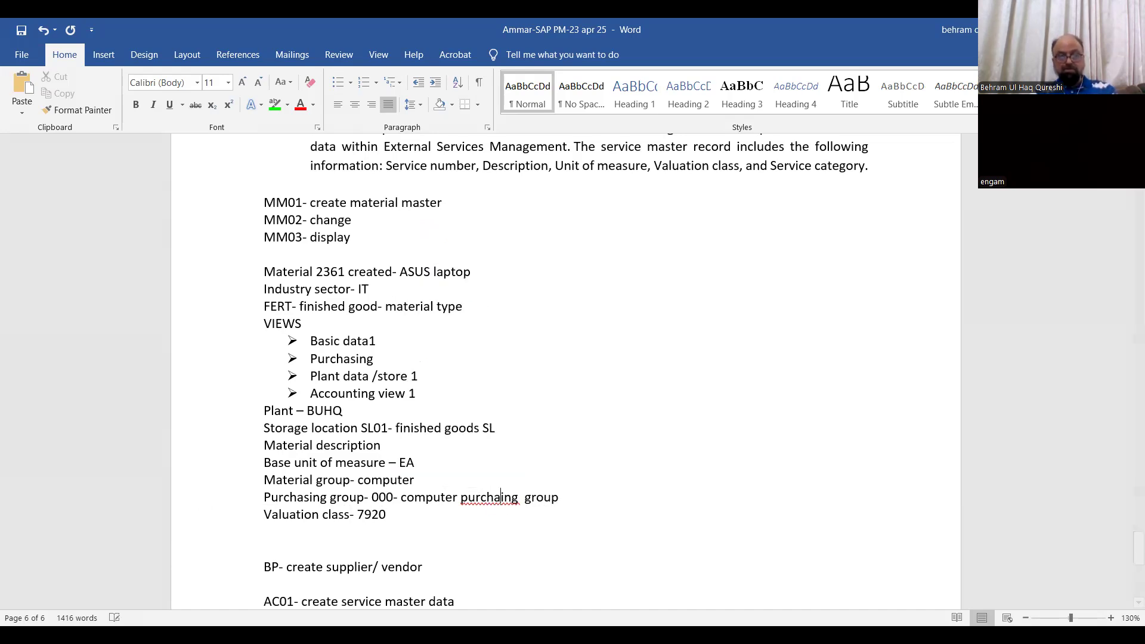
text(s)
click(536, 497)
Add the line "Price - 600" below the valuation class line
click(418, 517)
key(Return)
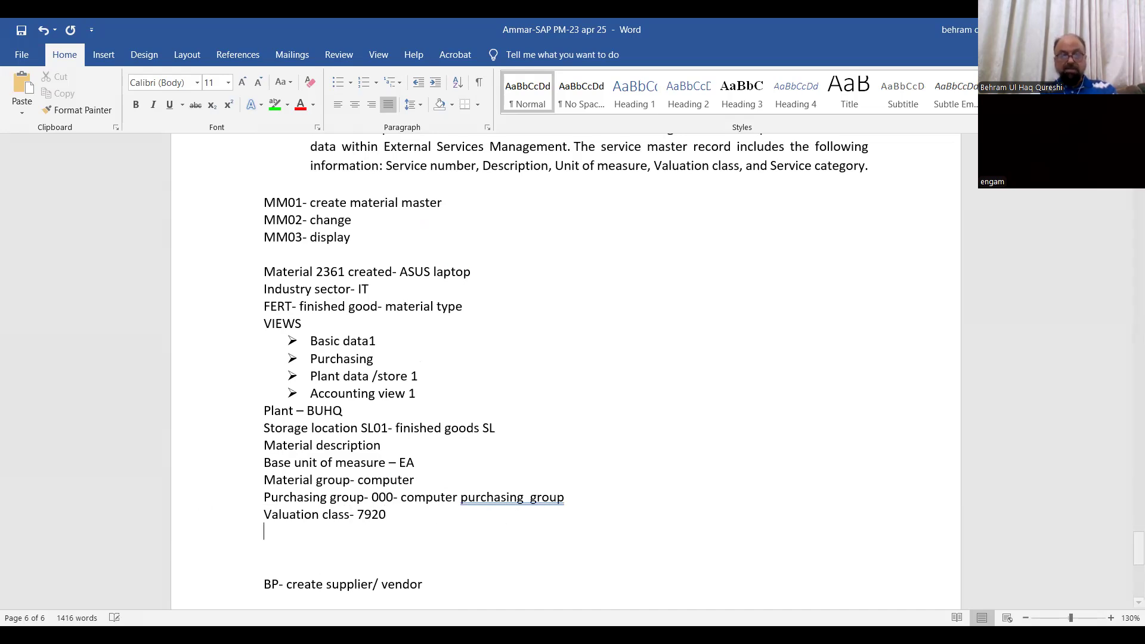
text(Pric)
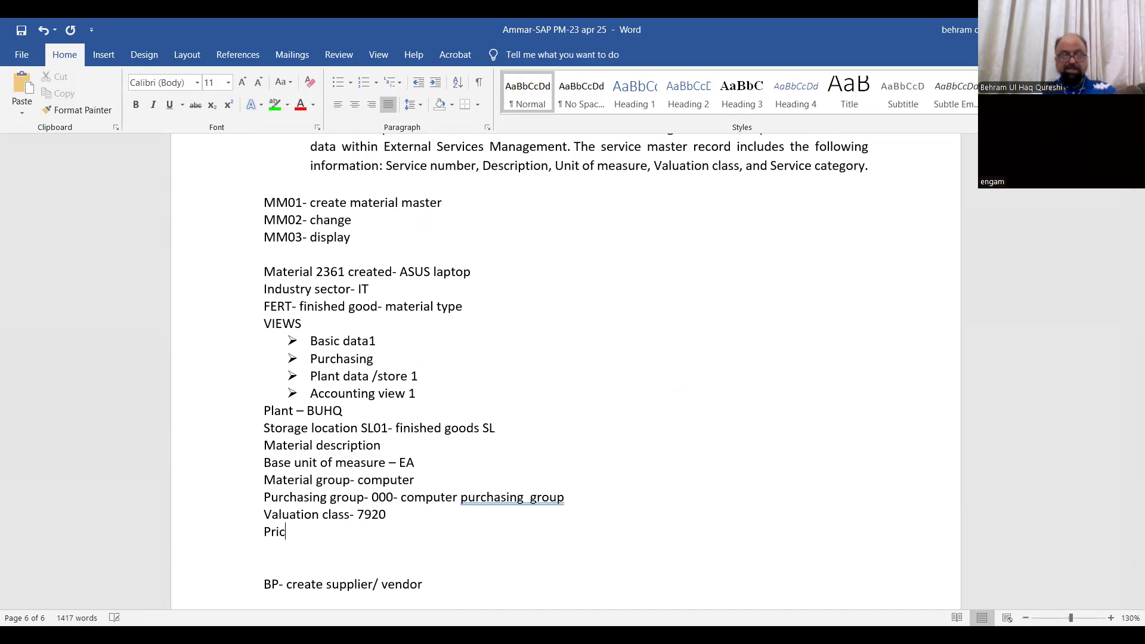
text(e - 600)
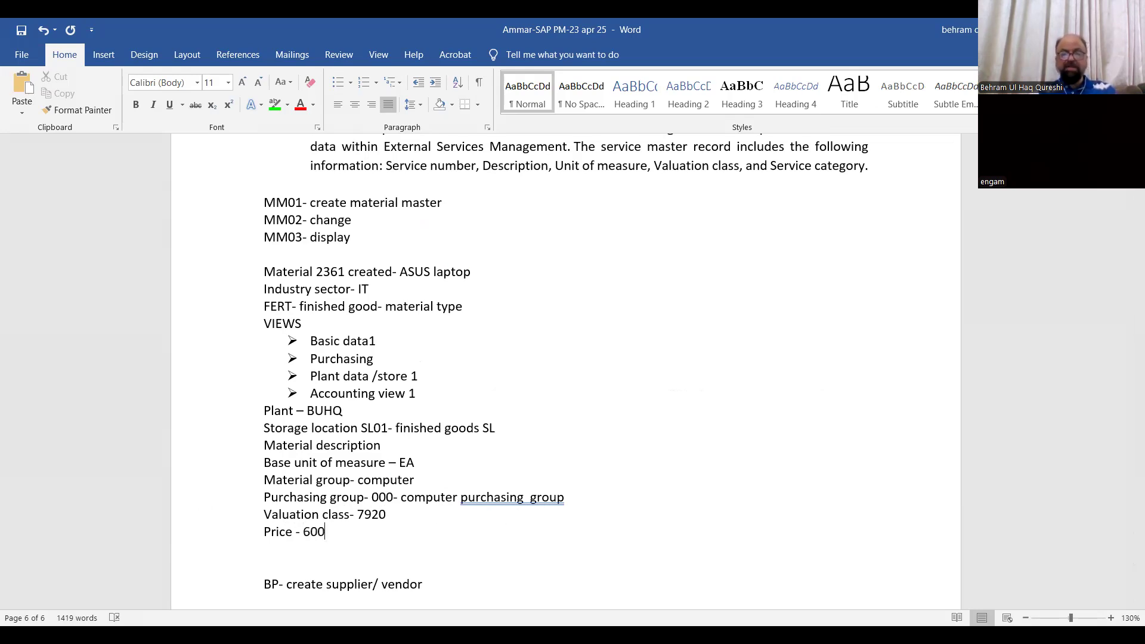
Correct the double space between "purchasing" and "group" in the purchasing group line using the suggested correction
click(481, 500)
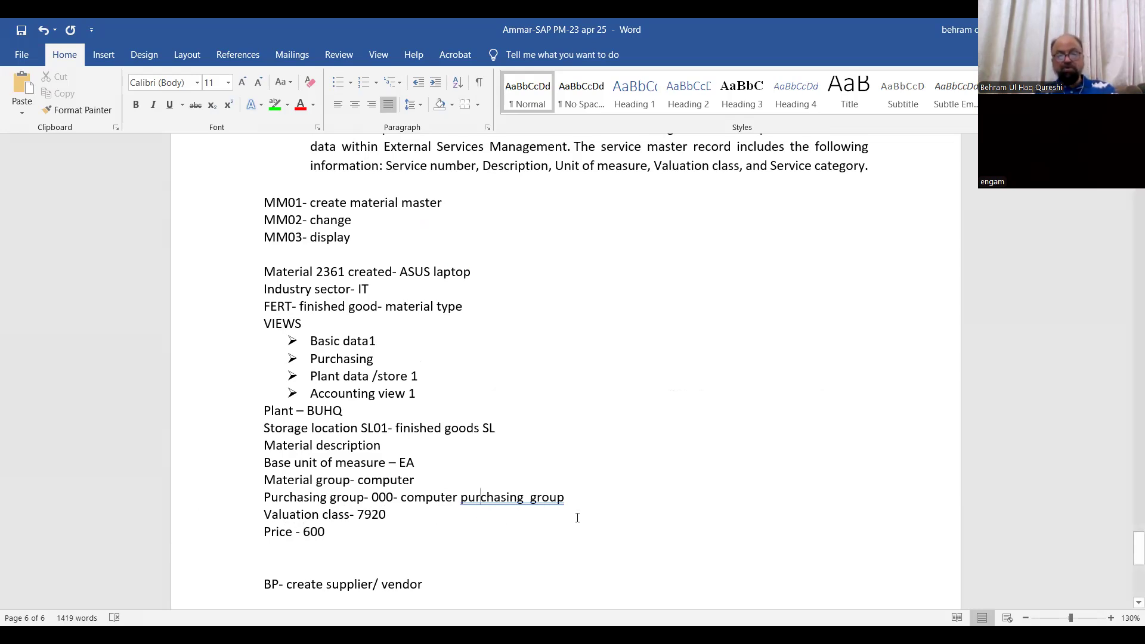
right_click(513, 500)
click(463, 296)
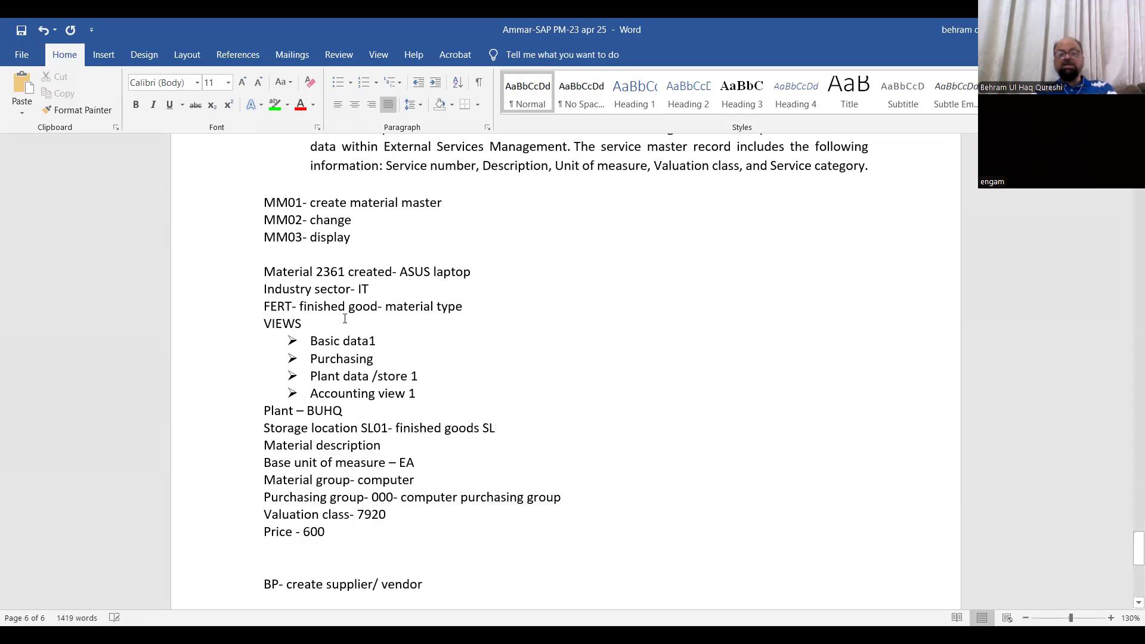
Return to the start of the notes and select the SAP client, user and password lines for reference
scroll(349, 363, down, 2)
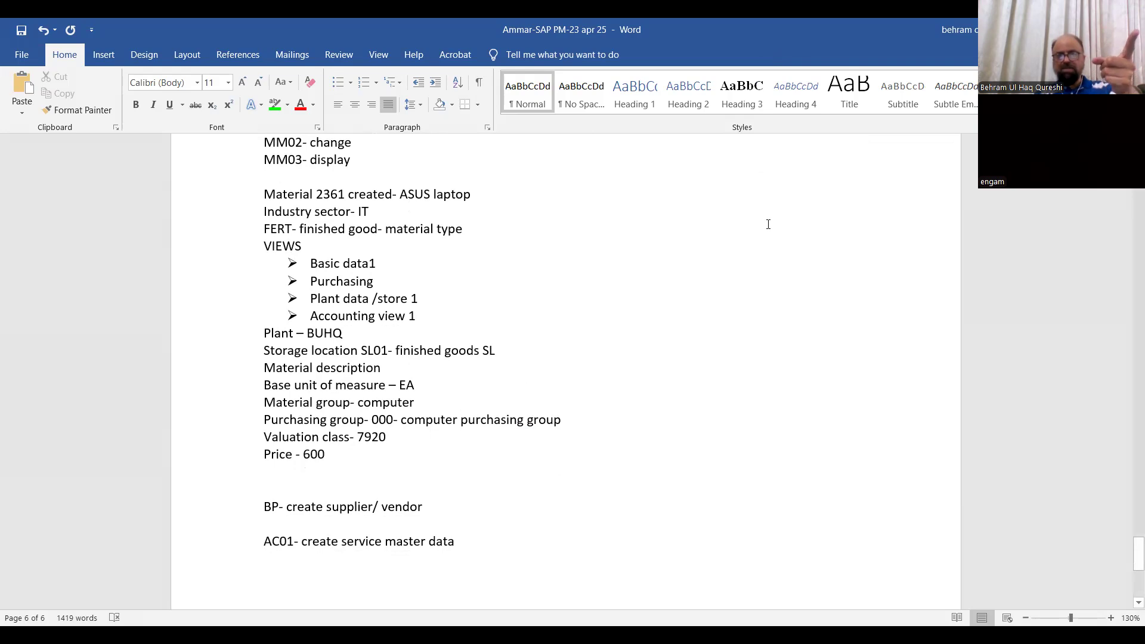
scroll(544, 258, up, 12)
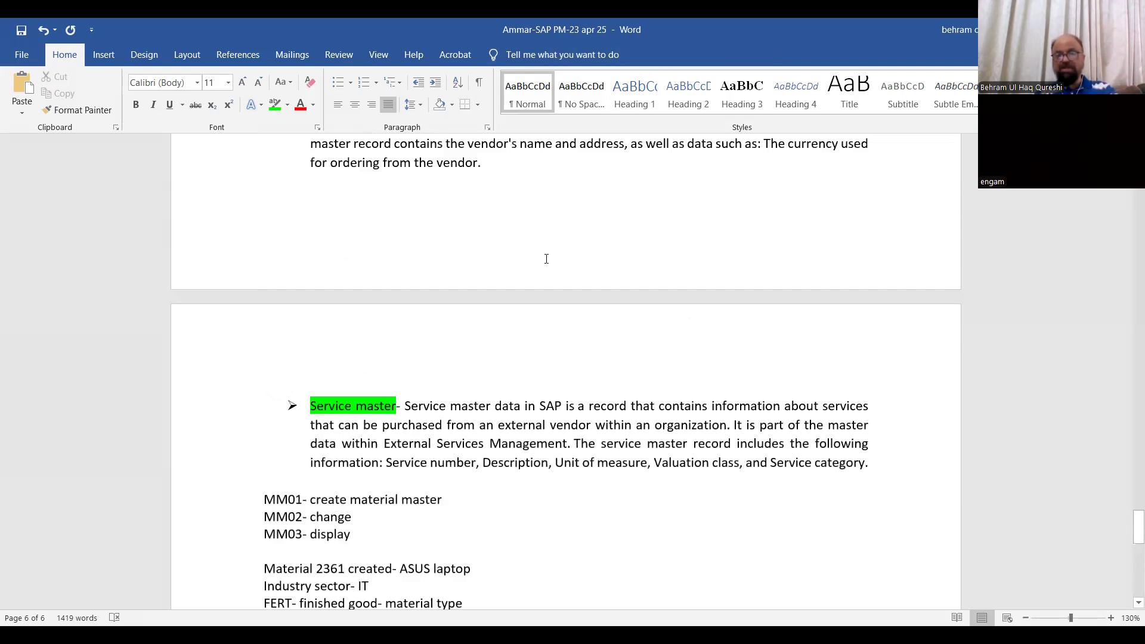
scroll(1128, 493, up, 5)
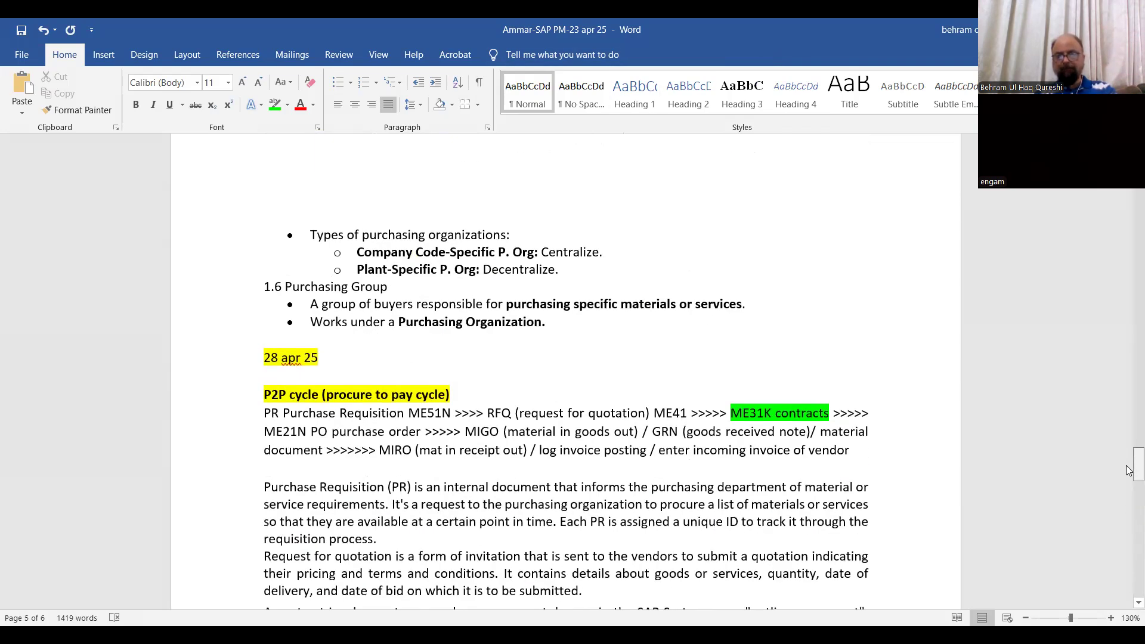
key(ctrl+Home)
drag(248, 266, 410, 318)
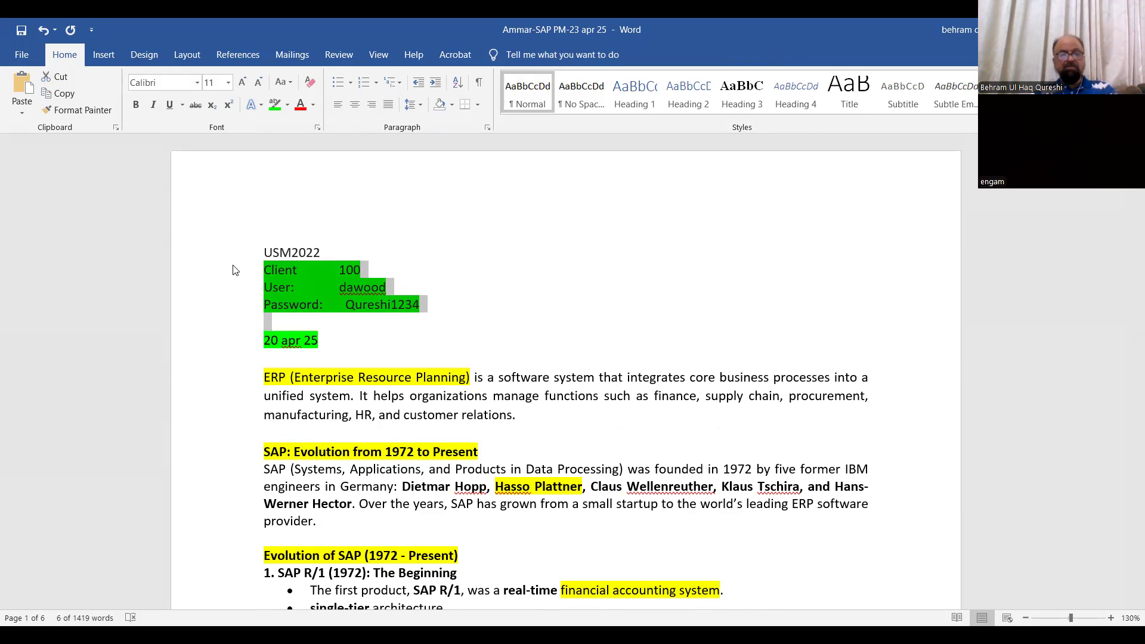
key(alt+Tab)
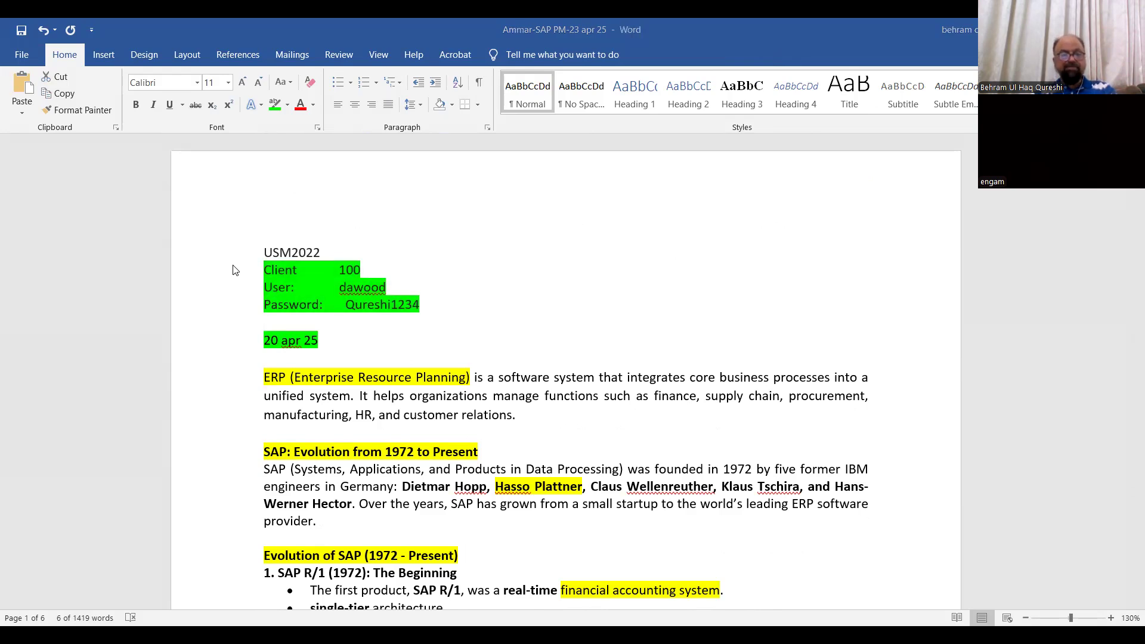
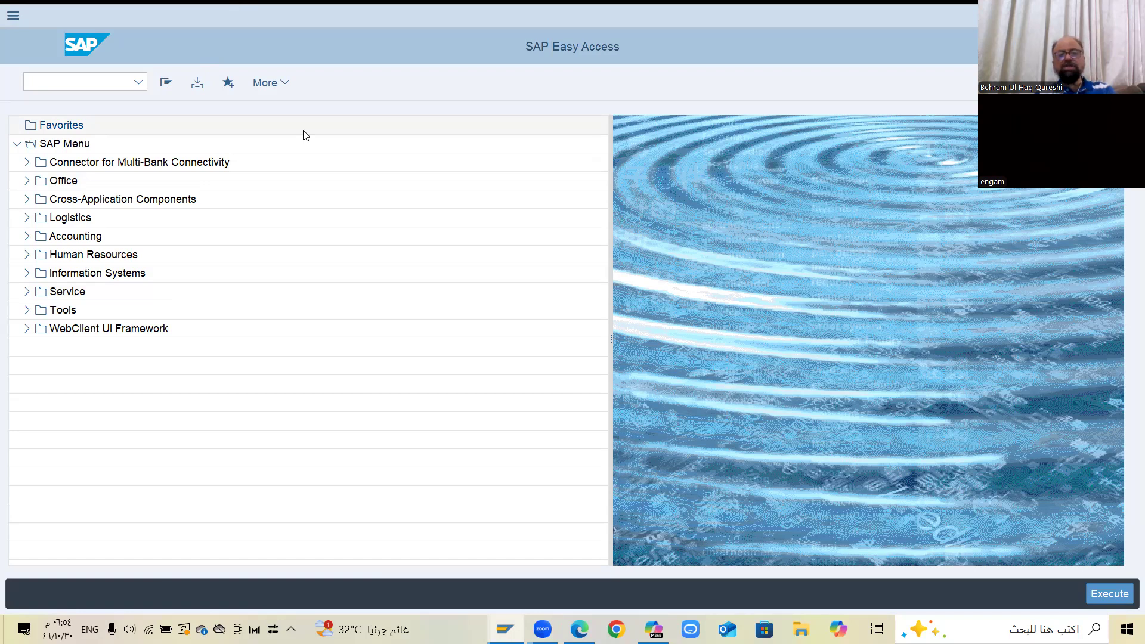
Open the SAP GUI options and examine the accessibility, scripting, theme and font settings
click(277, 88)
mouse_move(383, 156)
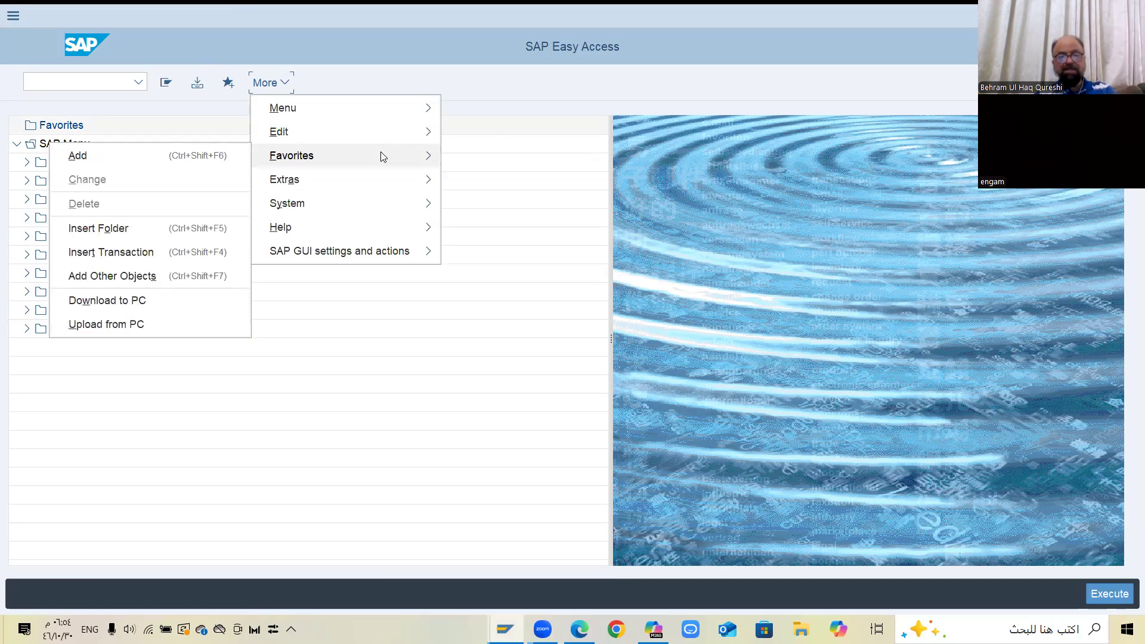
mouse_move(381, 243)
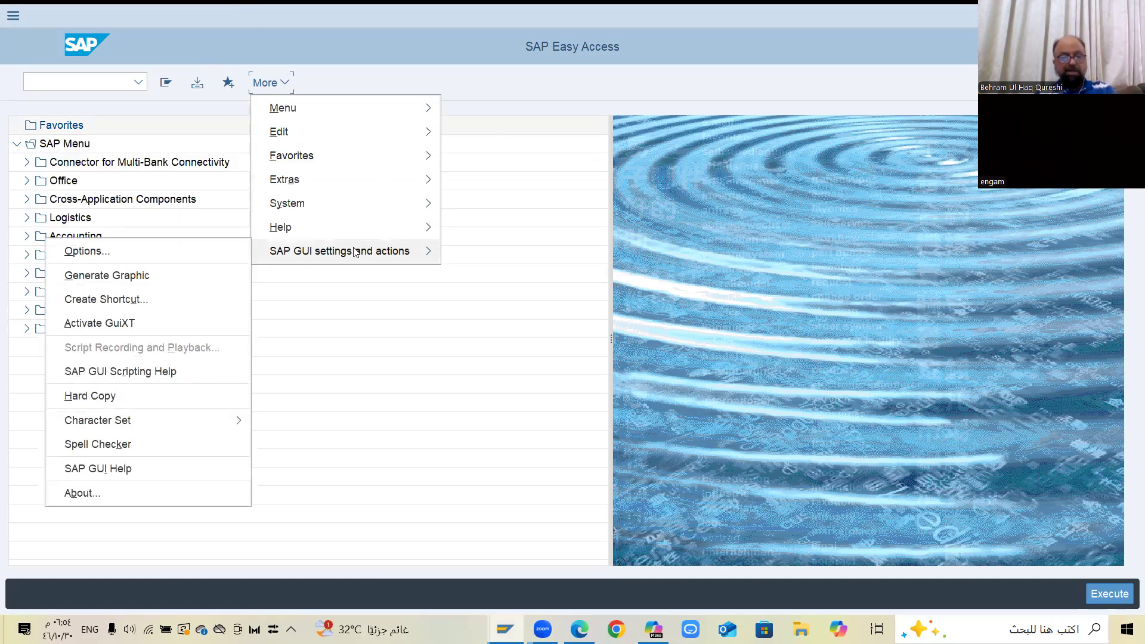
click(231, 251)
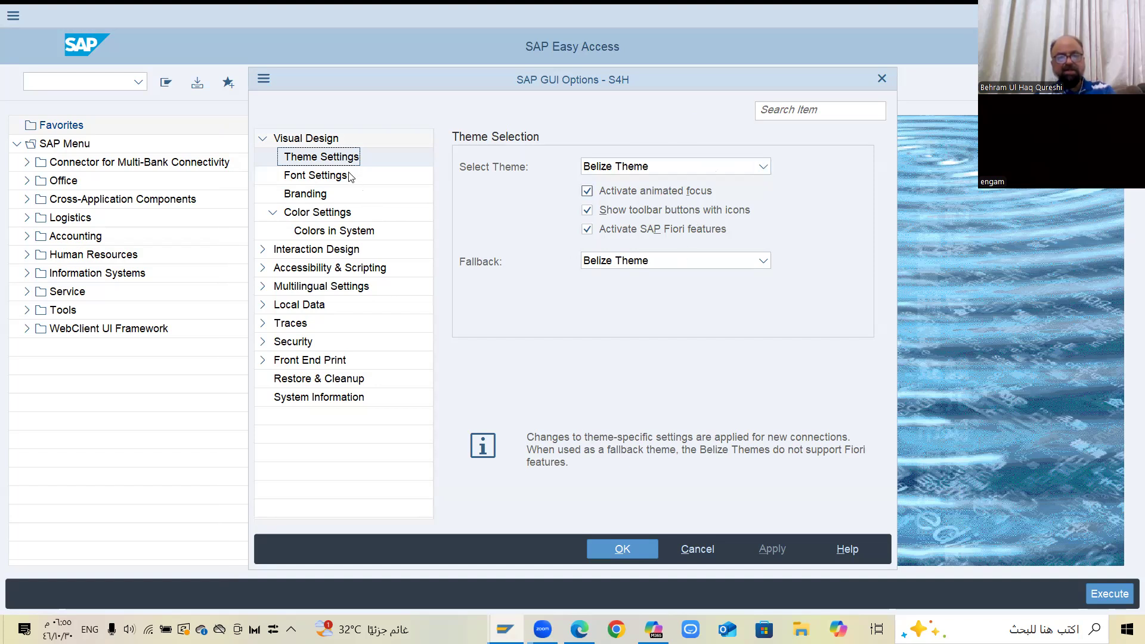
click(263, 267)
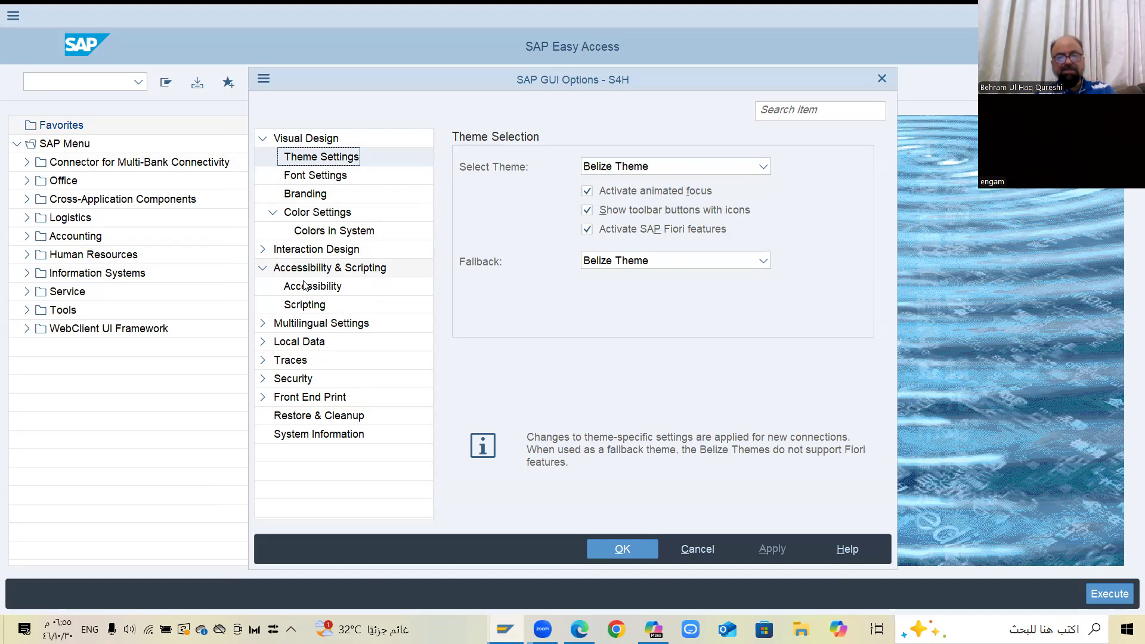
click(304, 285)
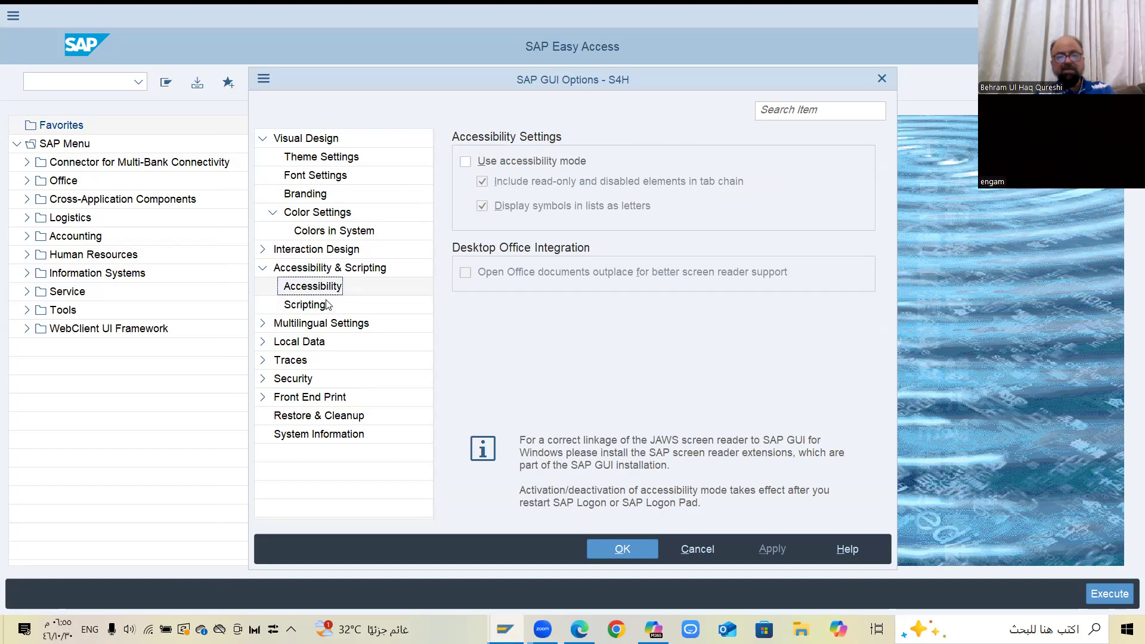
click(328, 305)
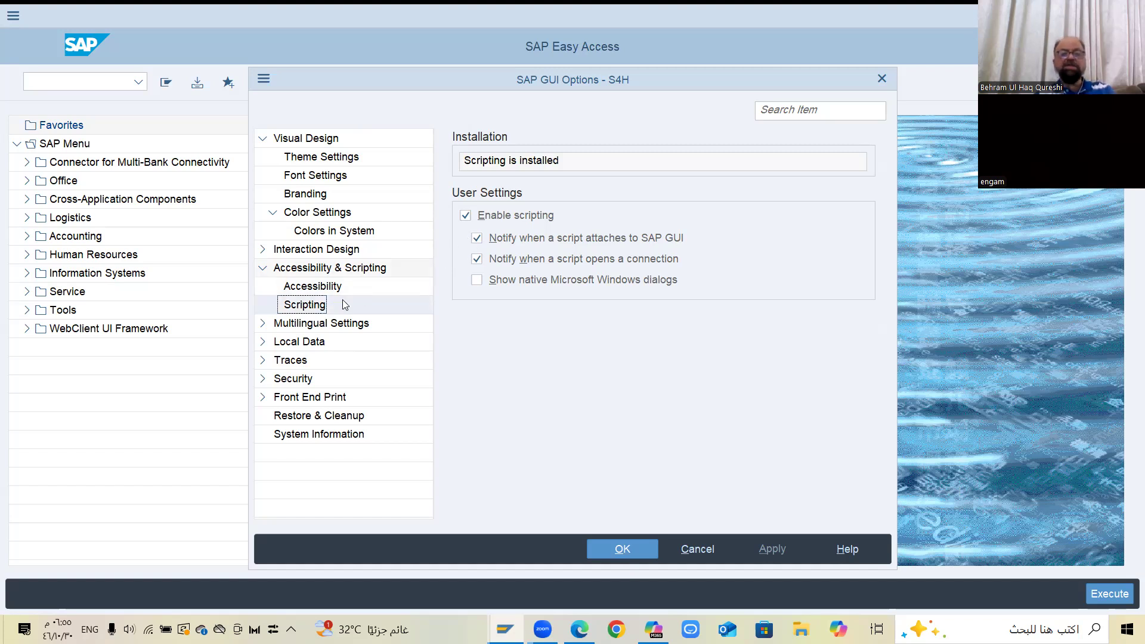
key(Up)
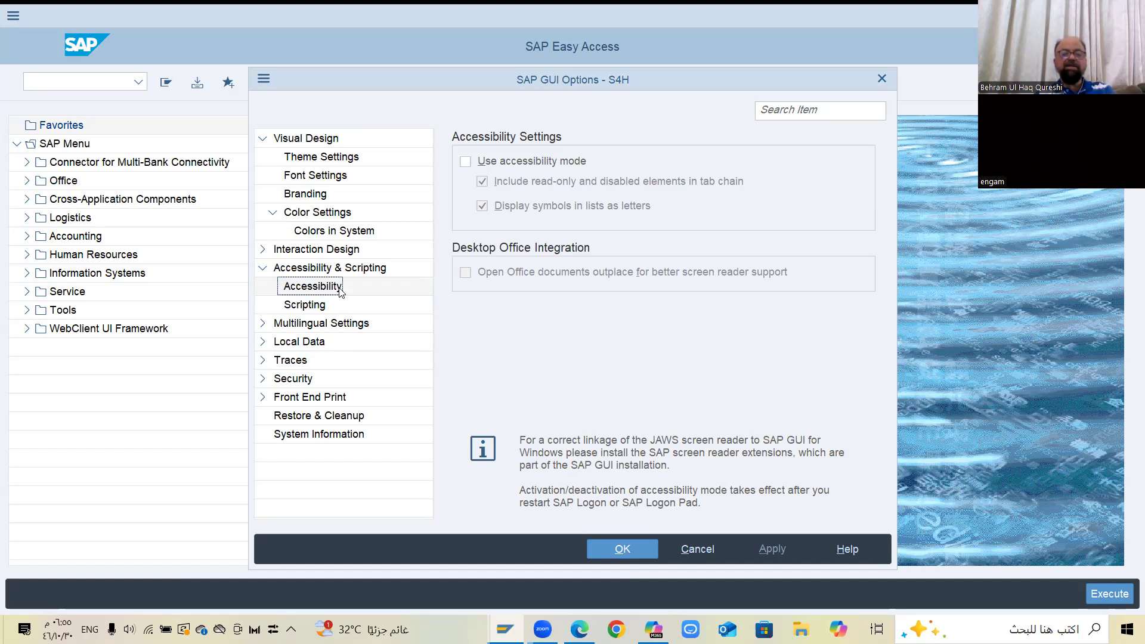
key(Down)
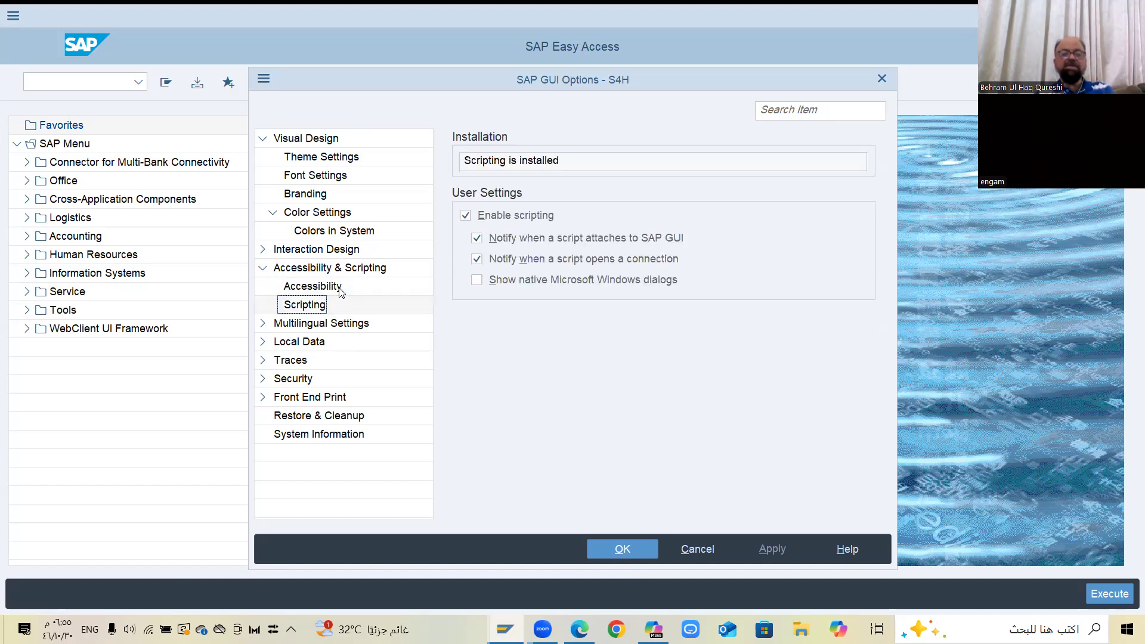
click(324, 159)
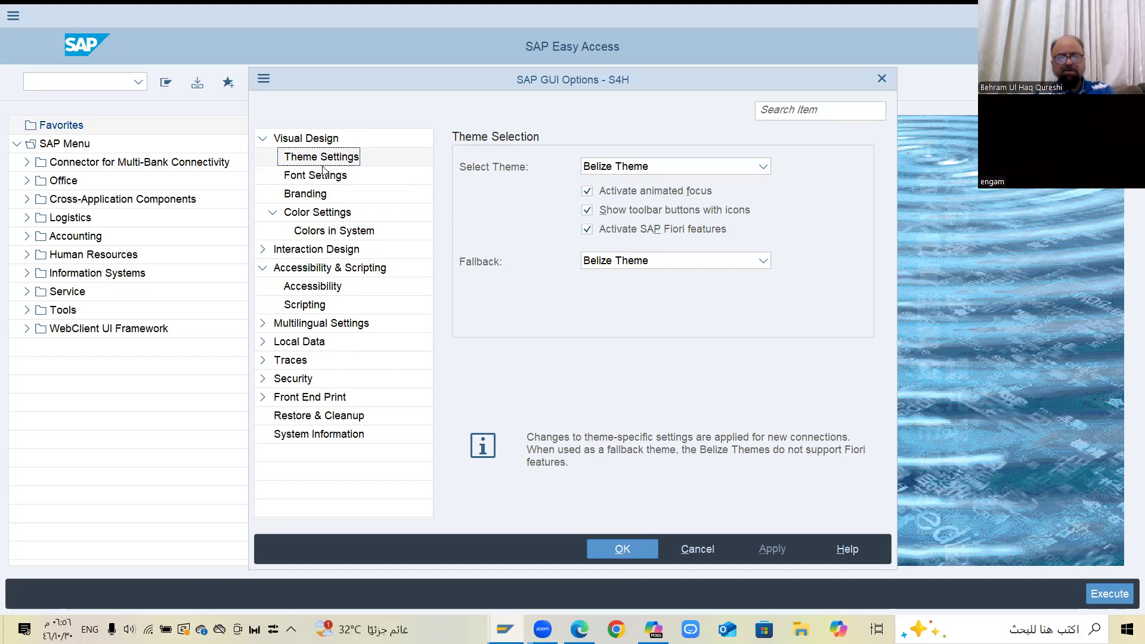
click(323, 173)
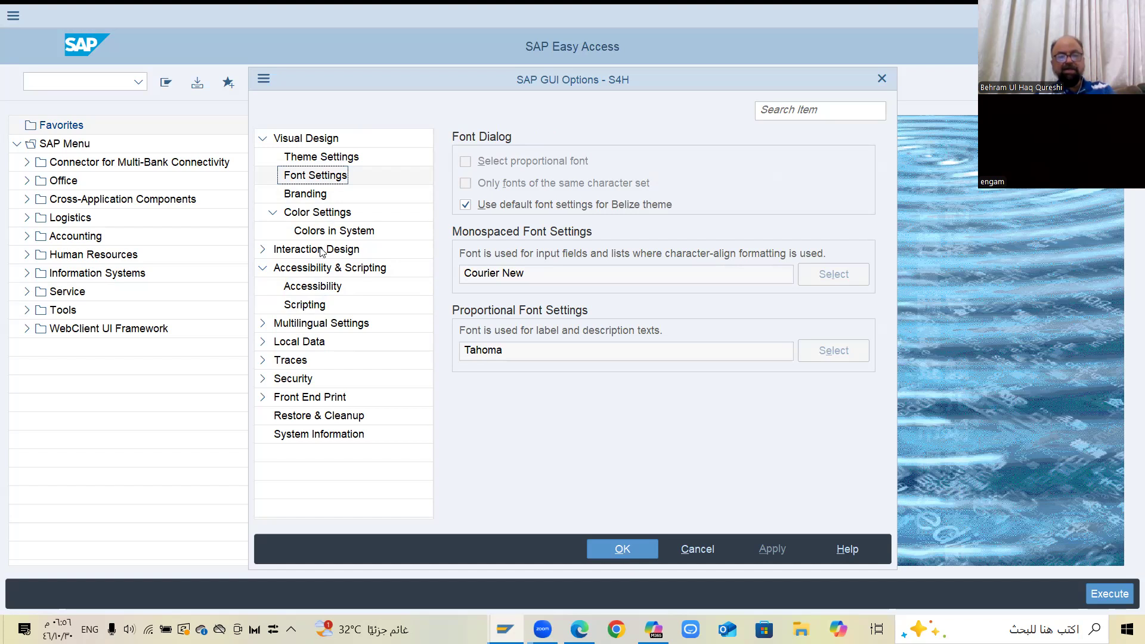
Examine the Interaction Design options for keyboard, visualization and control settings
click(264, 250)
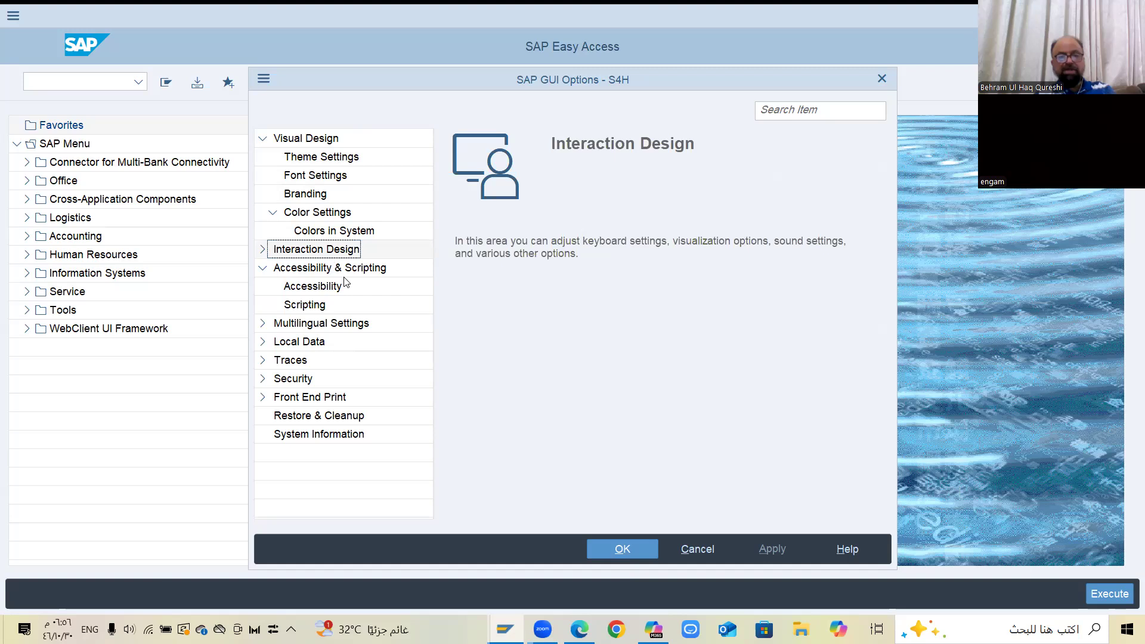
key(Down)
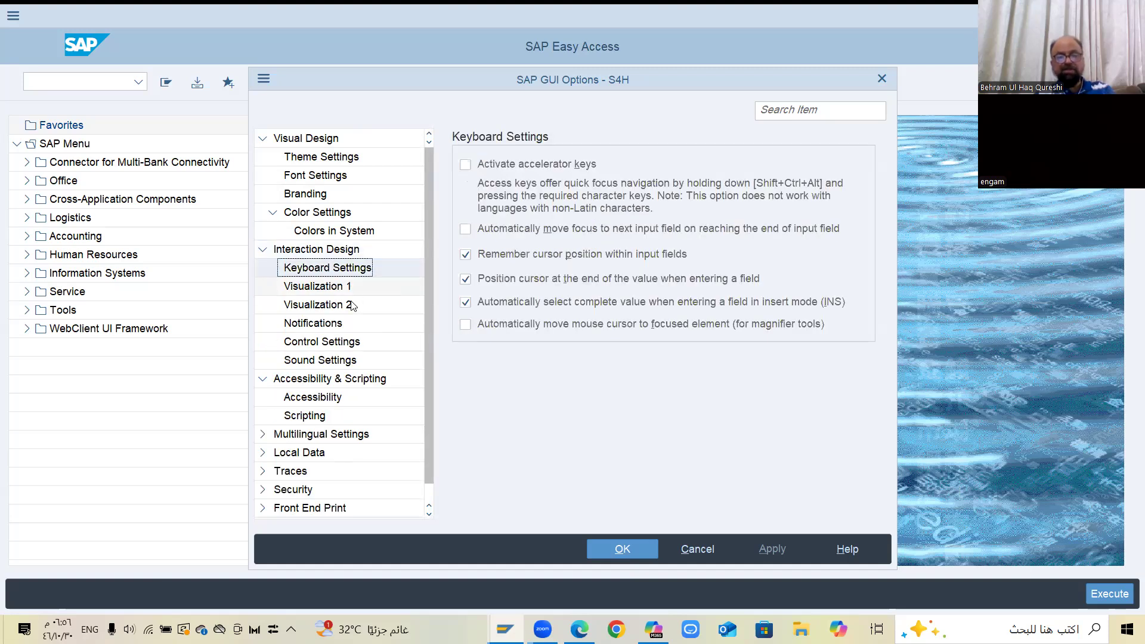
key(Down)
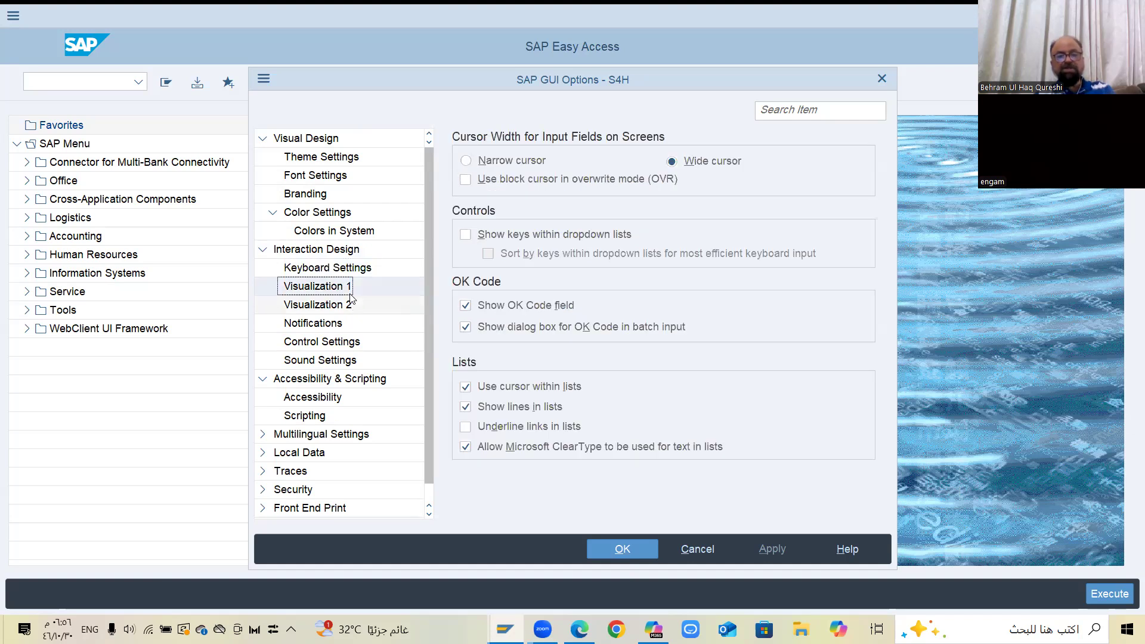
key(Down)
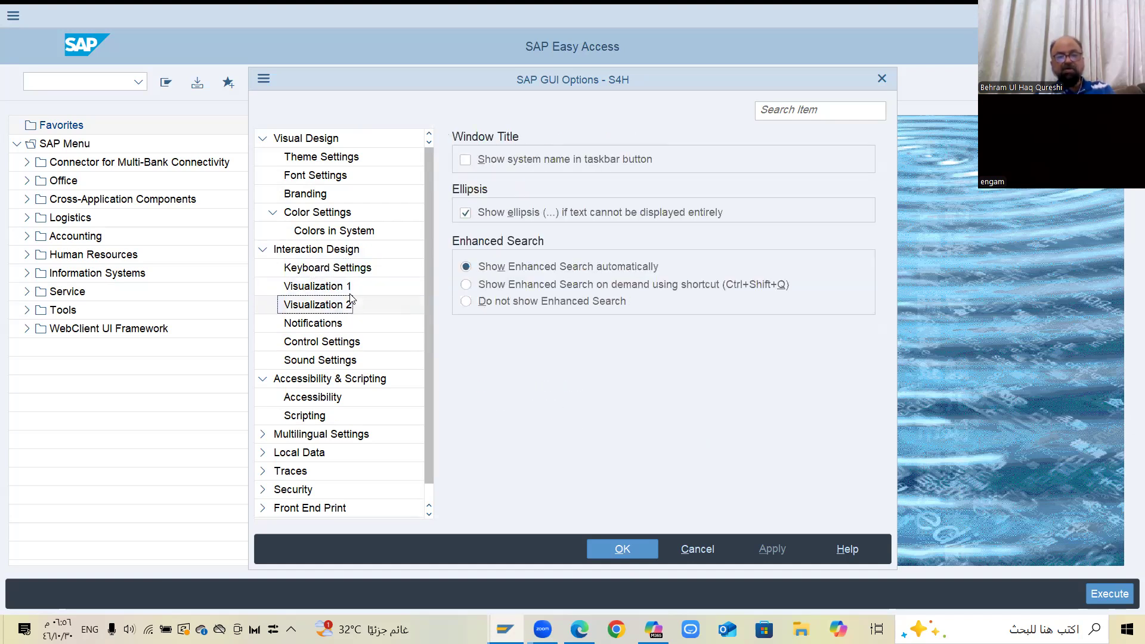
key(Up)
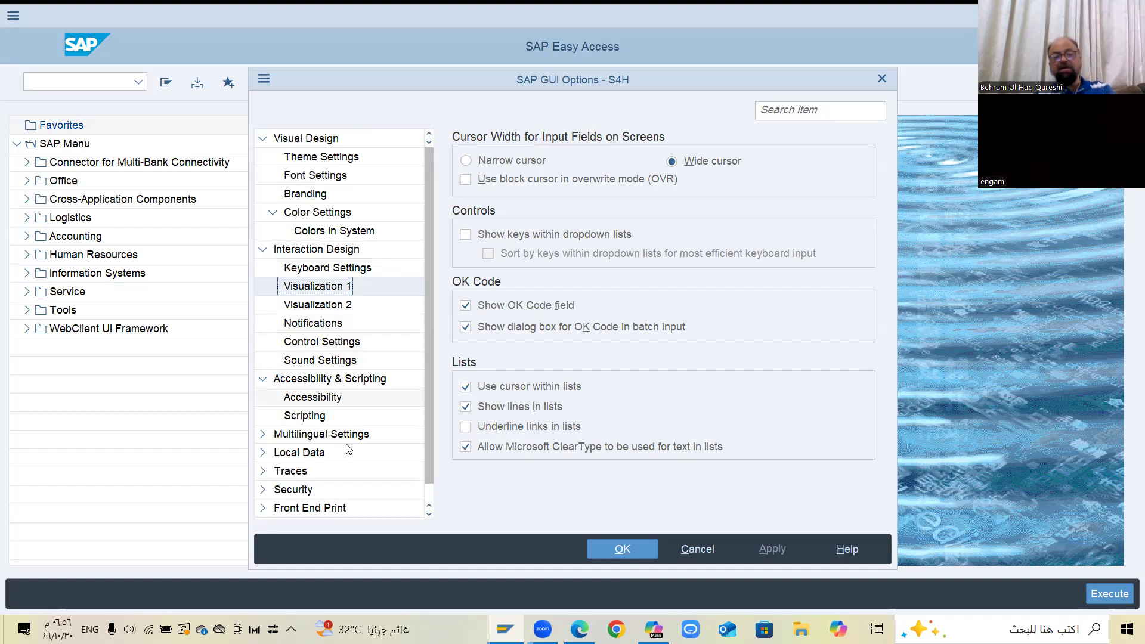
click(311, 343)
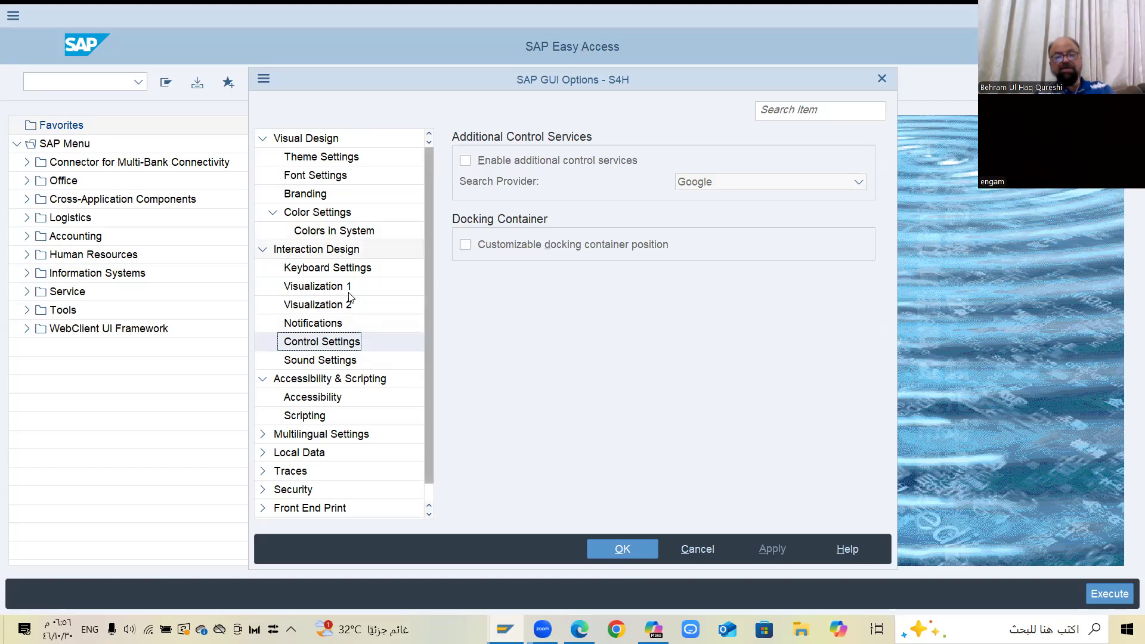
Enable showing keys within dropdown lists in the Visualization 1 settings, apply the change and close the options
key(Up)
key(Up)
key(Up)
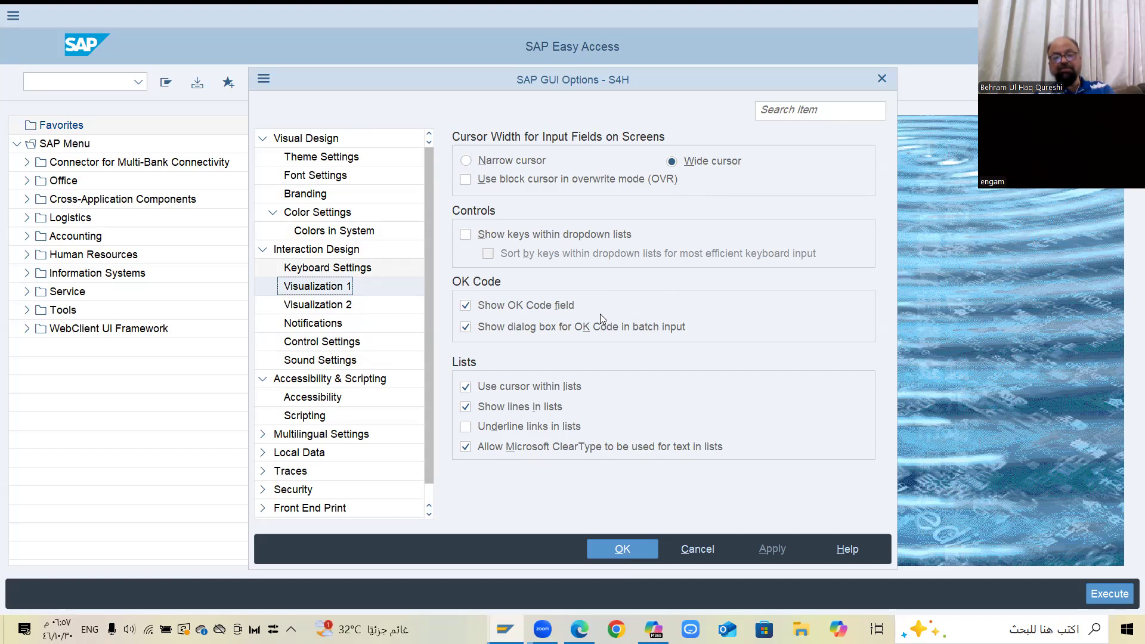
click(466, 234)
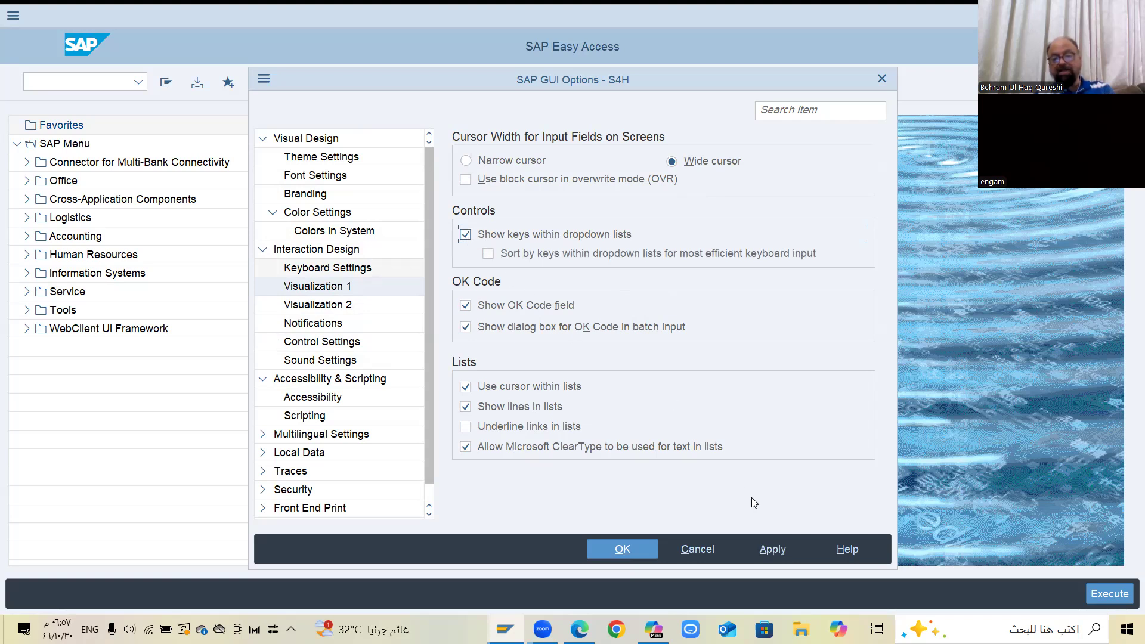
click(771, 547)
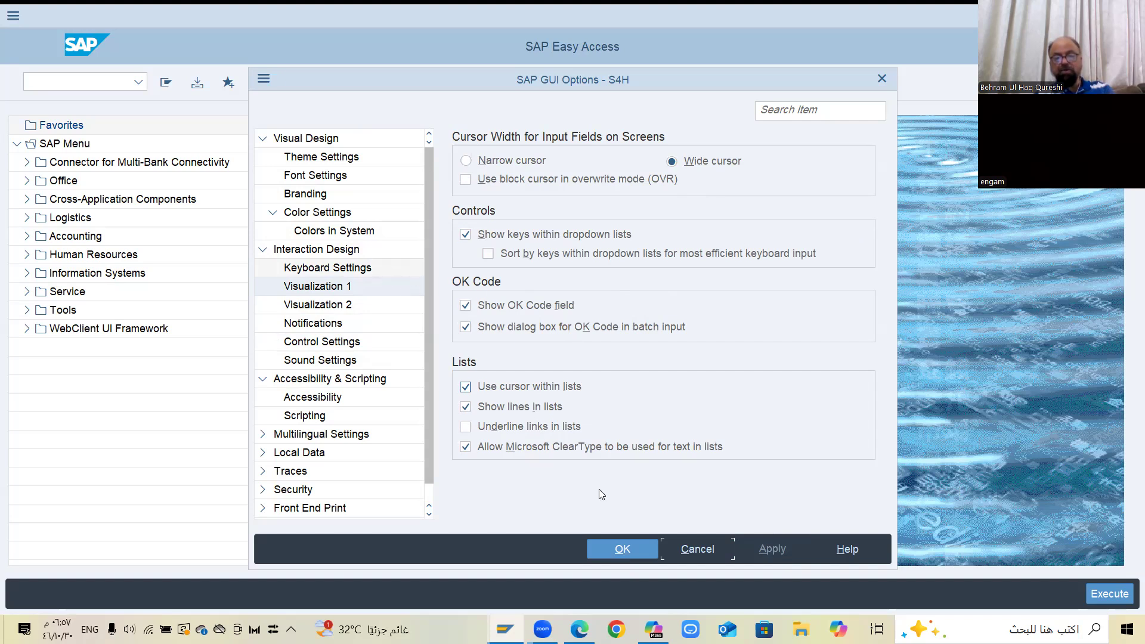
click(612, 542)
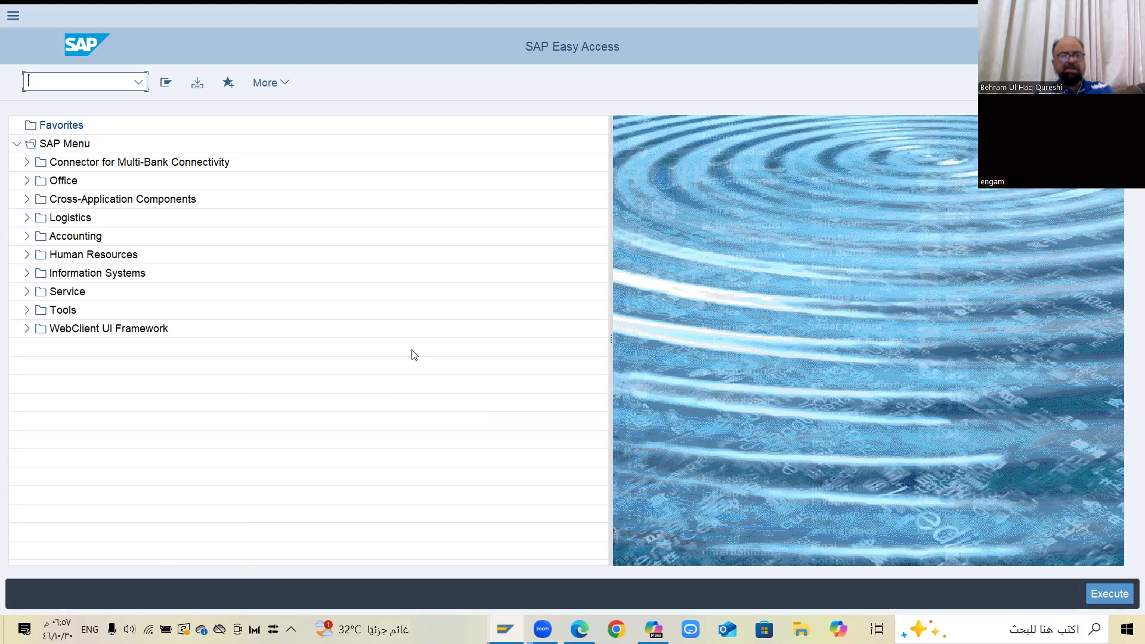
Start transaction mm01 to create a new material
text(mm01\)
key(BackSpace)
text(\)
key(BackSpace)
key(Return)
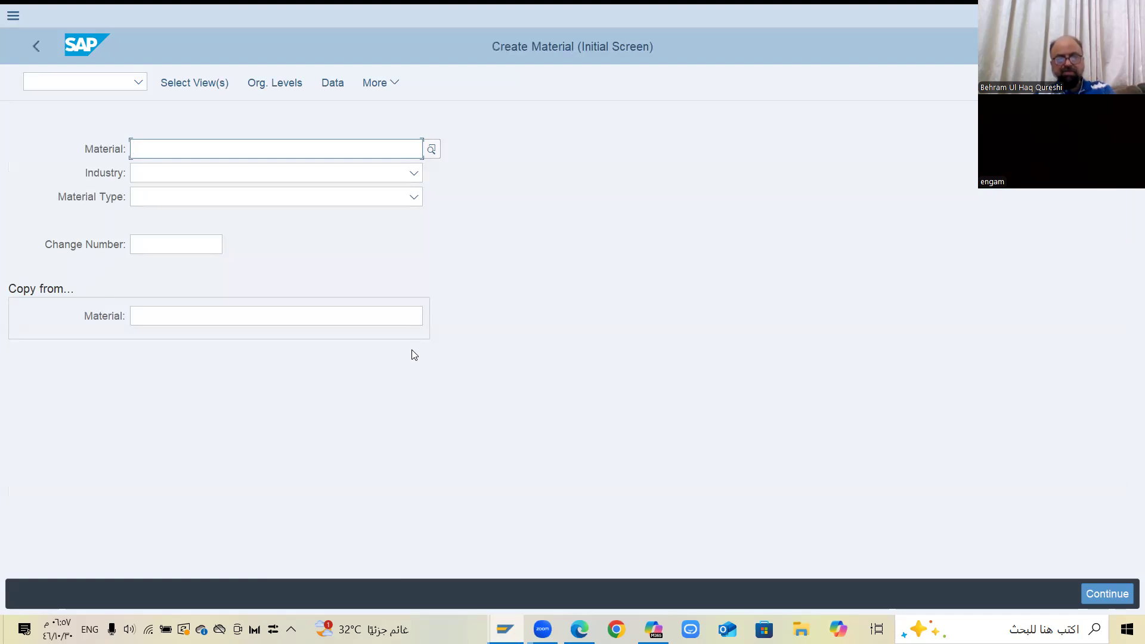
Examine the available industry options and their key codes, then close the list without choosing one
click(407, 173)
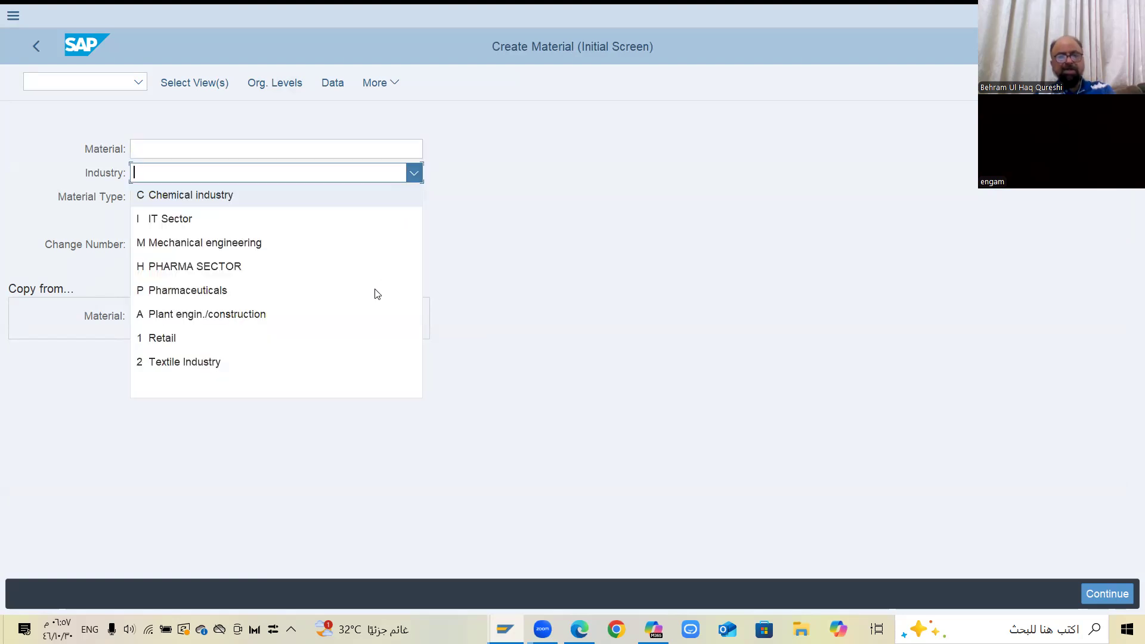
key(Down)
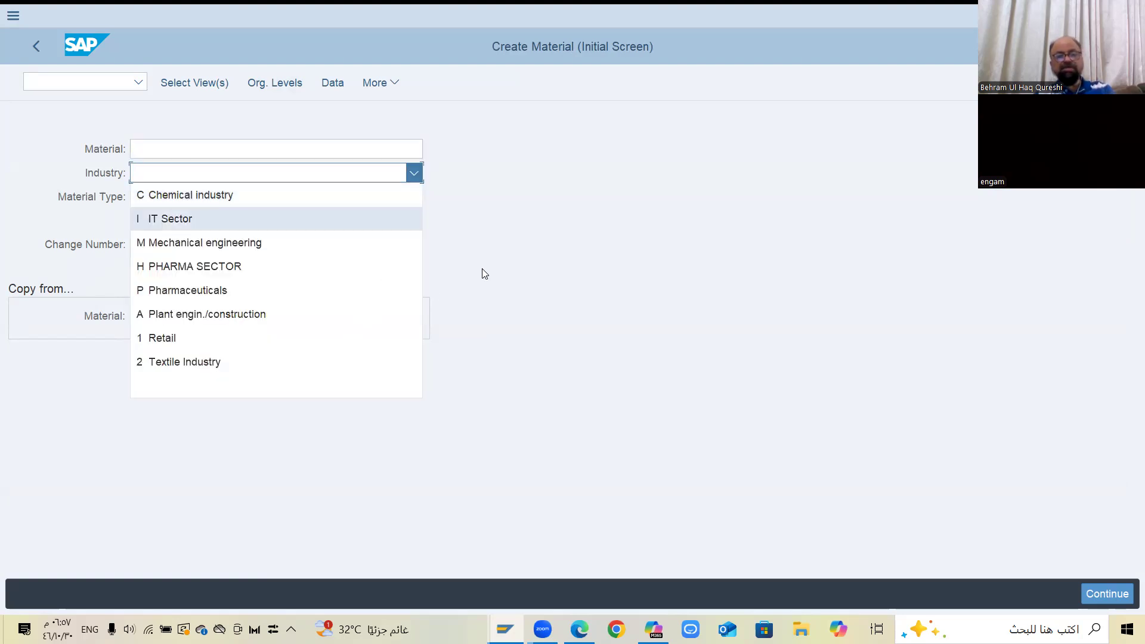
key(Down)
key(Down)
key(Down)
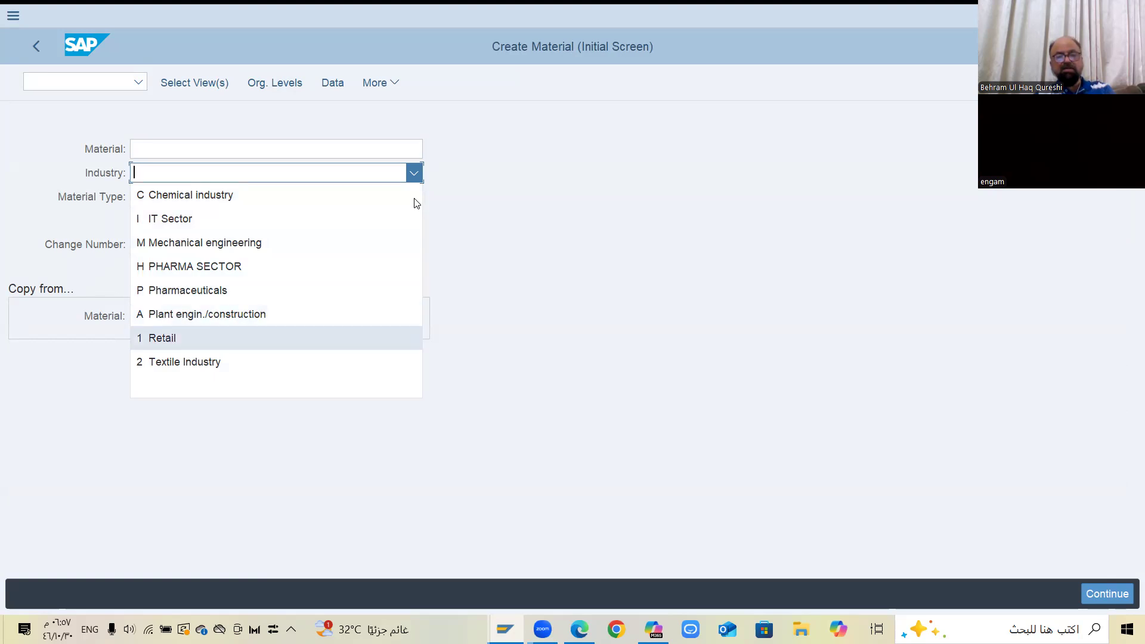
click(370, 310)
Examine the available material types and their key codes, then close the list without choosing one
key(Tab)
key(F4)
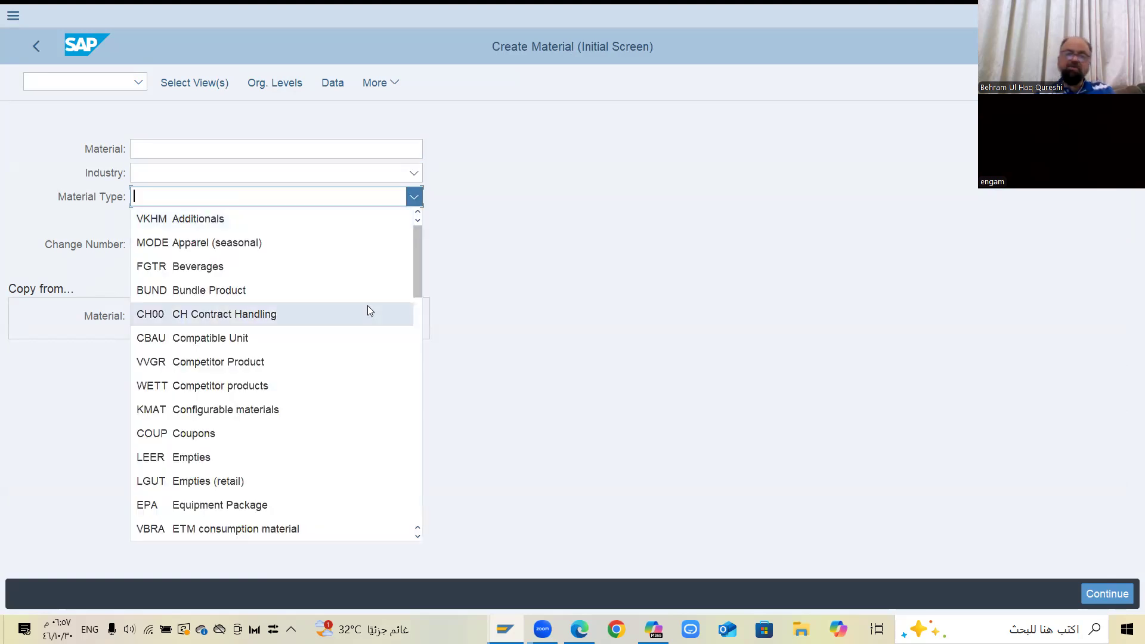
scroll(367, 305, down, 8)
scroll(533, 299, down, 2)
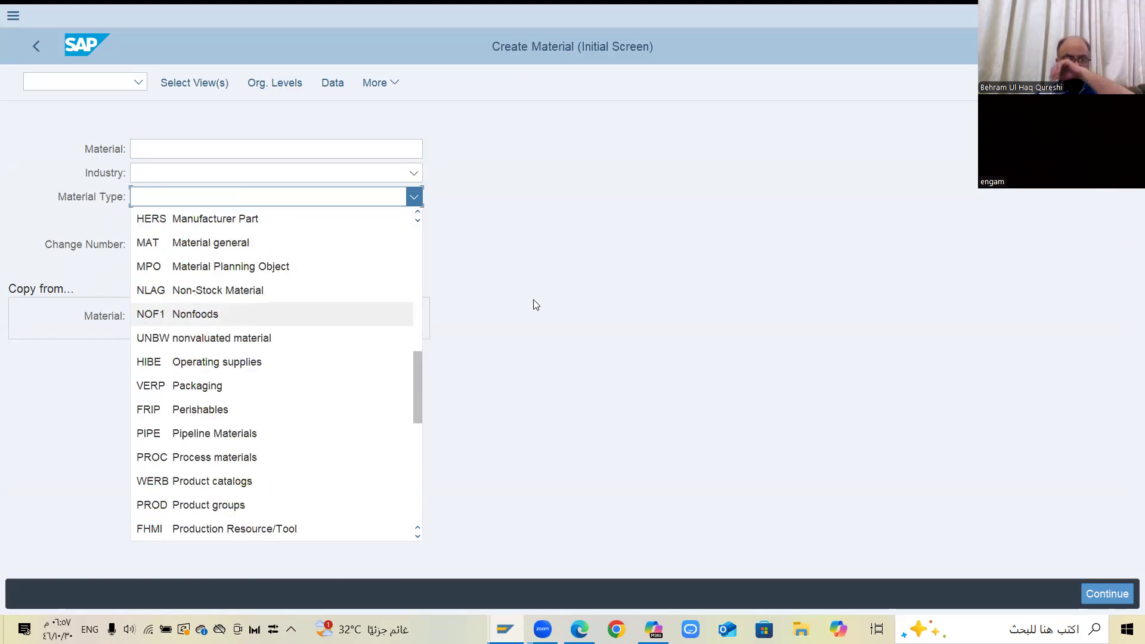
scroll(533, 300, down, 3)
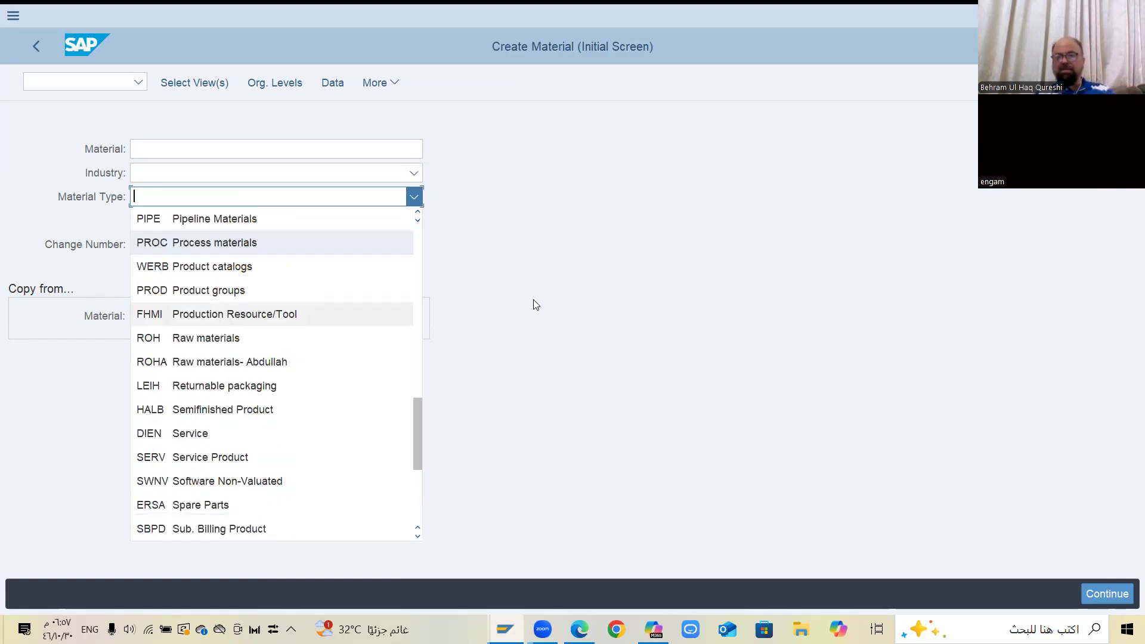
click(533, 299)
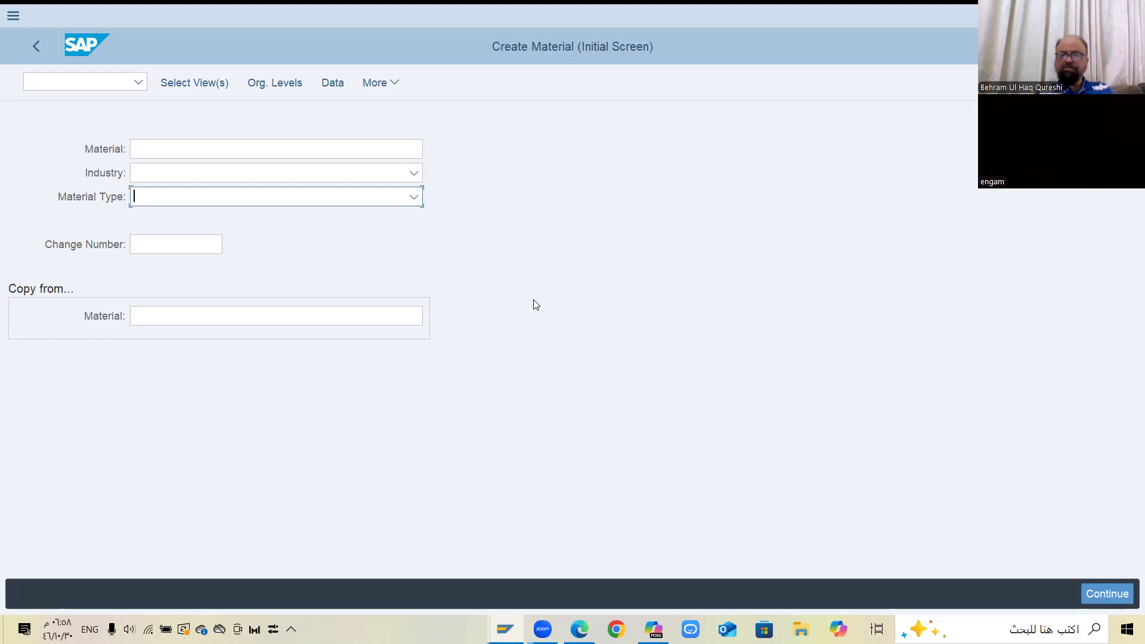
Set the new material's industry to I IT Sector
click(415, 174)
click(415, 175)
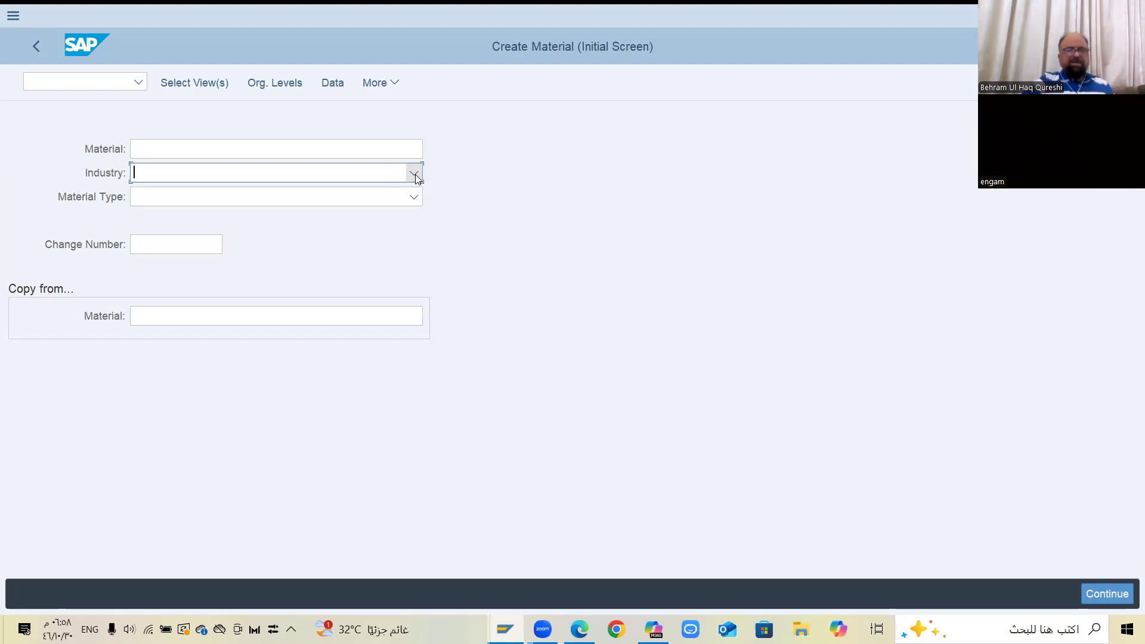
click(415, 174)
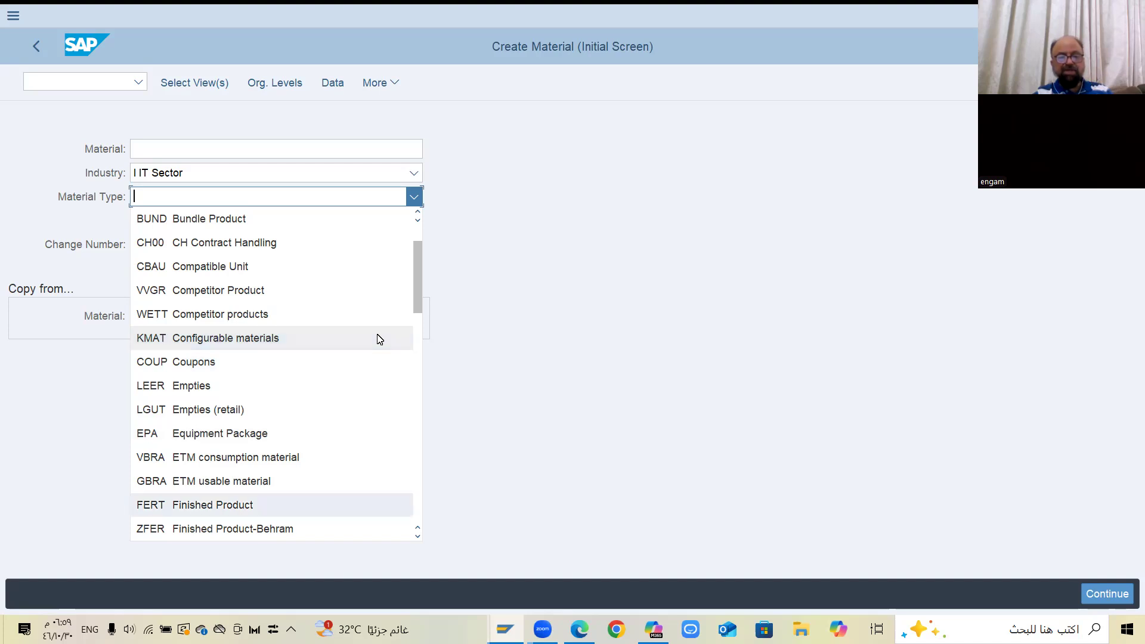
Set the new material's type to FERT Finished Product and proceed to the view selection
key(End)
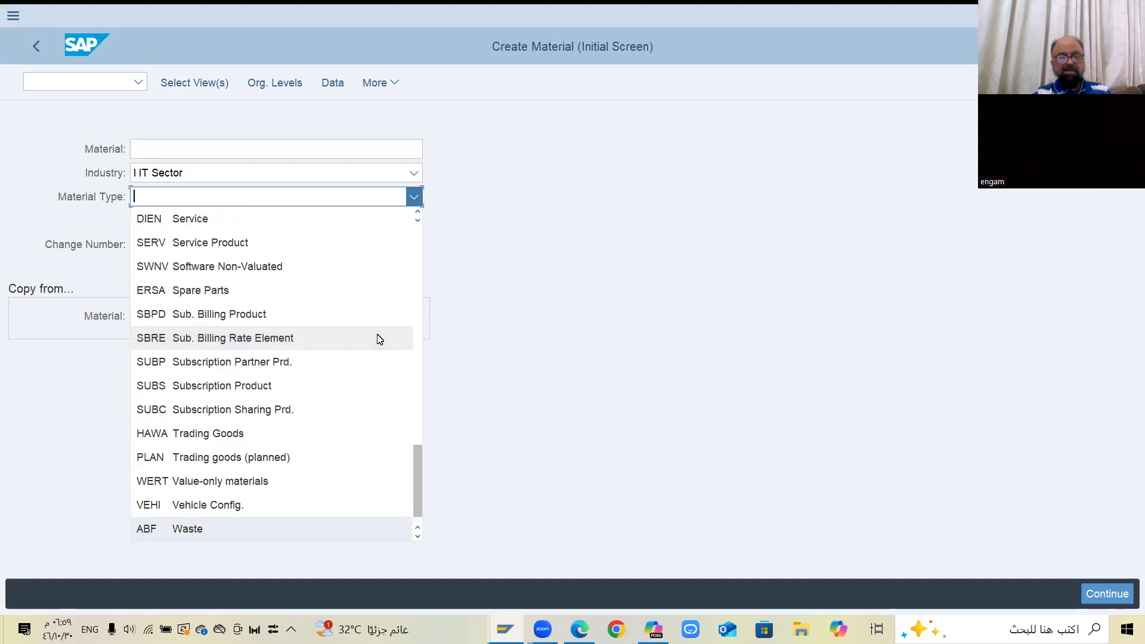
scroll(379, 339, up, 2)
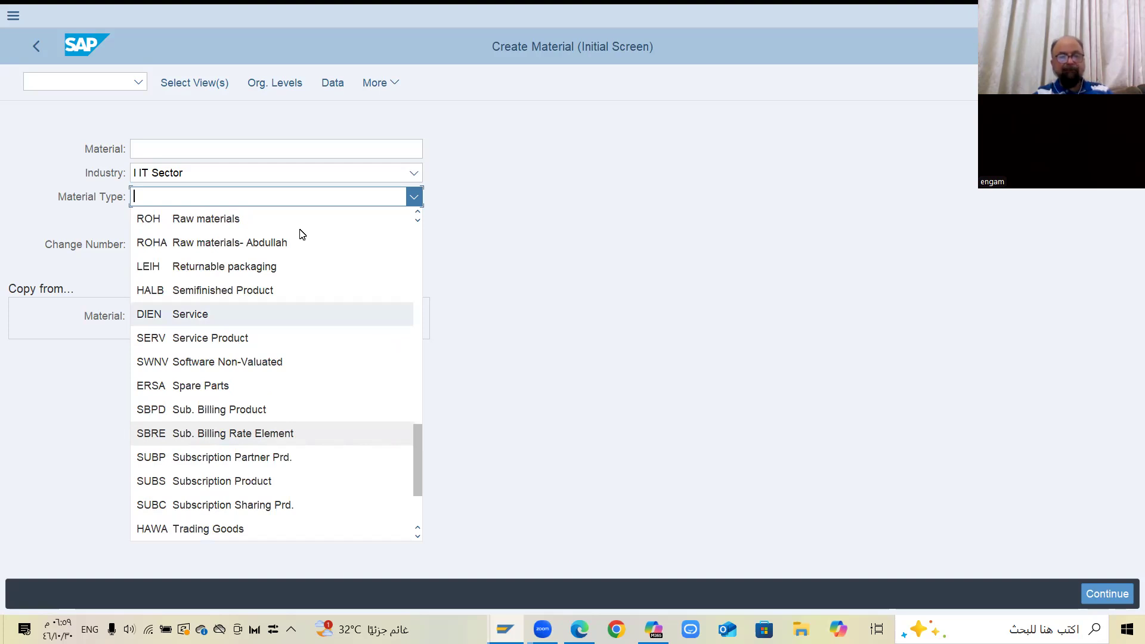
click(249, 197)
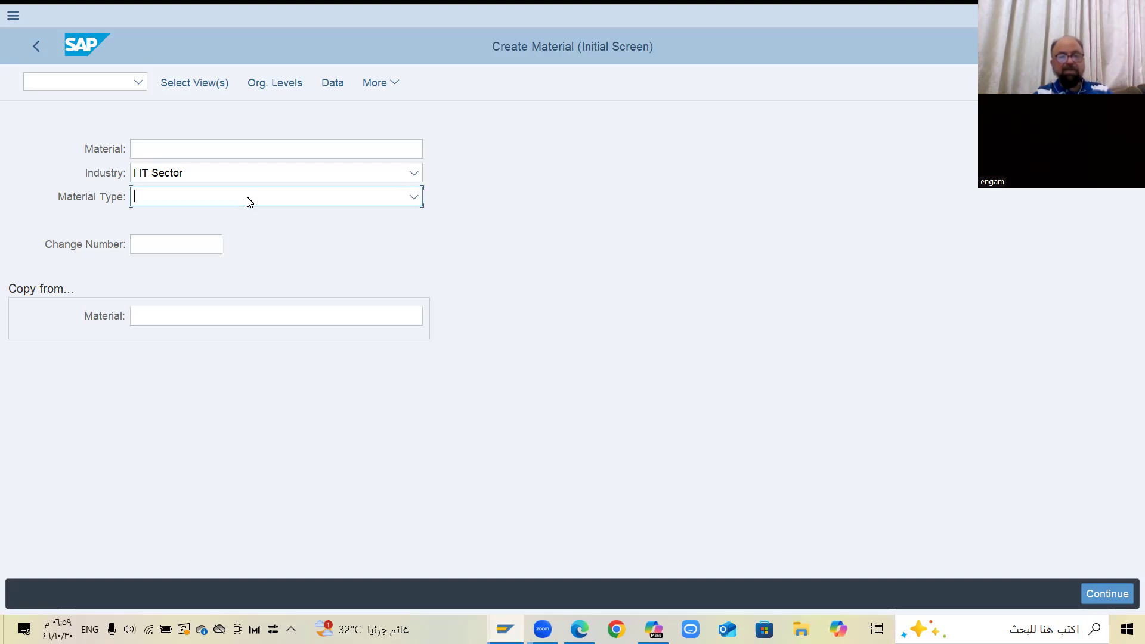
text(F)
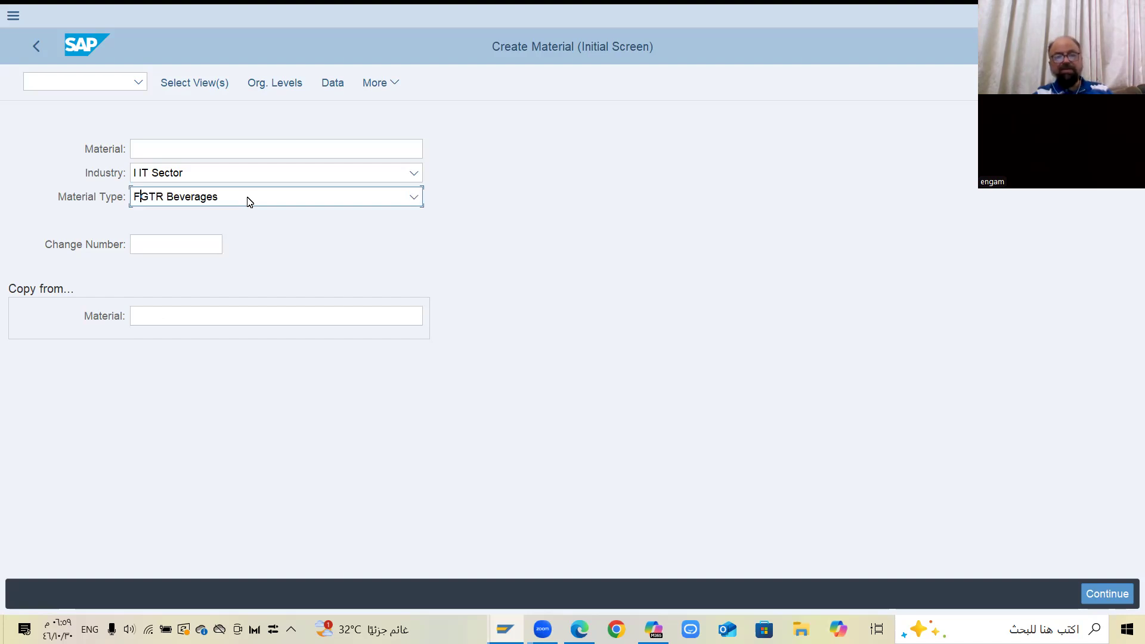
key(BackSpace)
text(ERT )
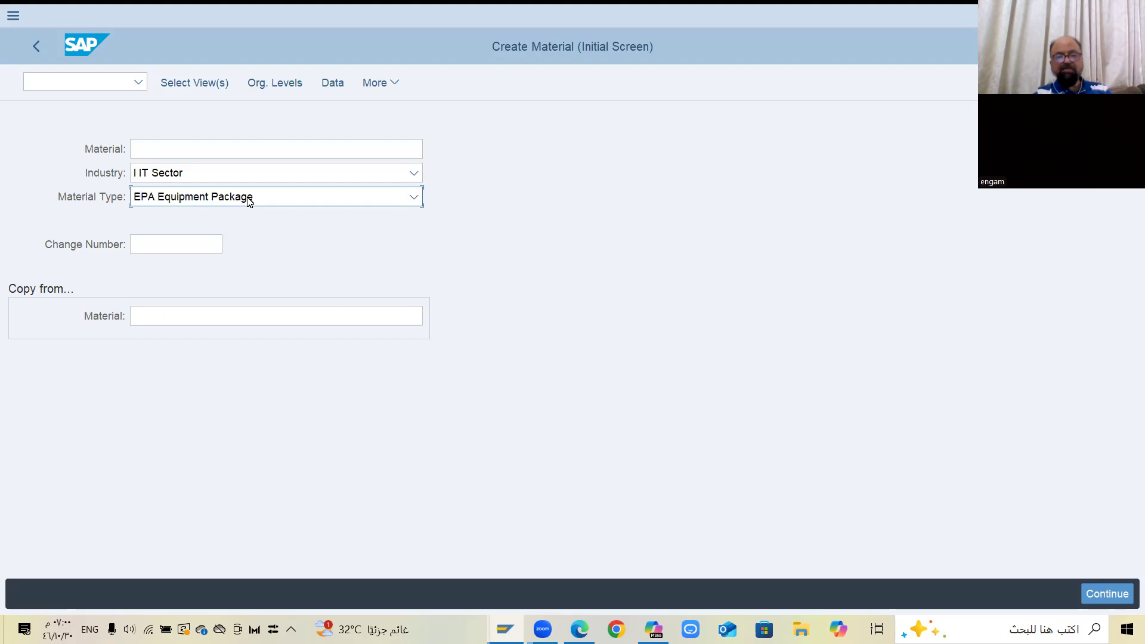
text(FERT Finished Product)
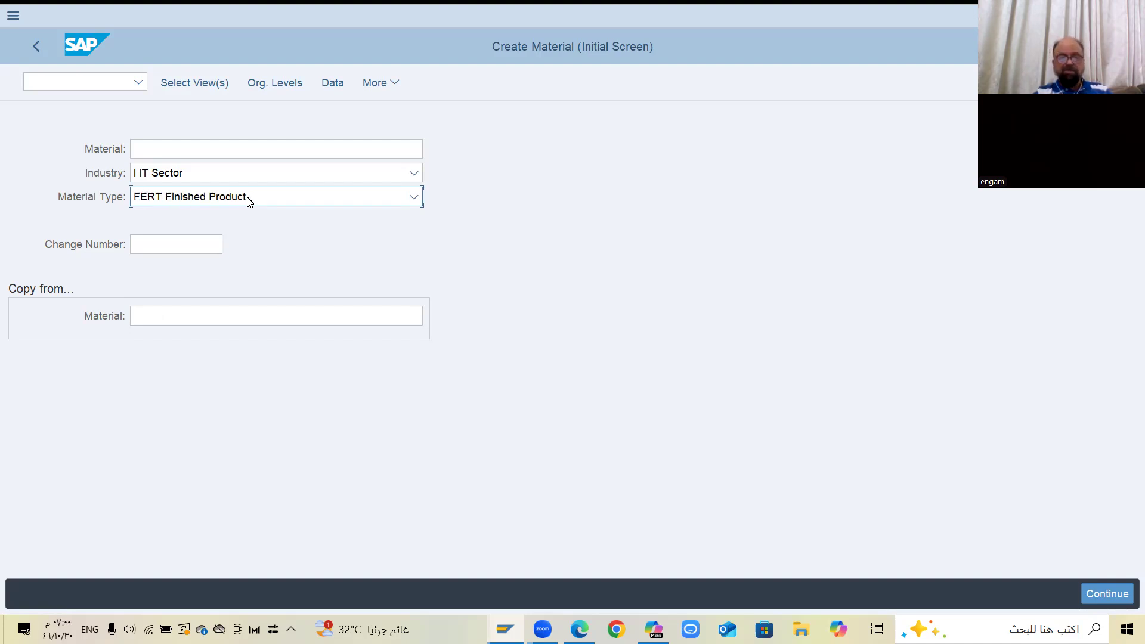
click(249, 202)
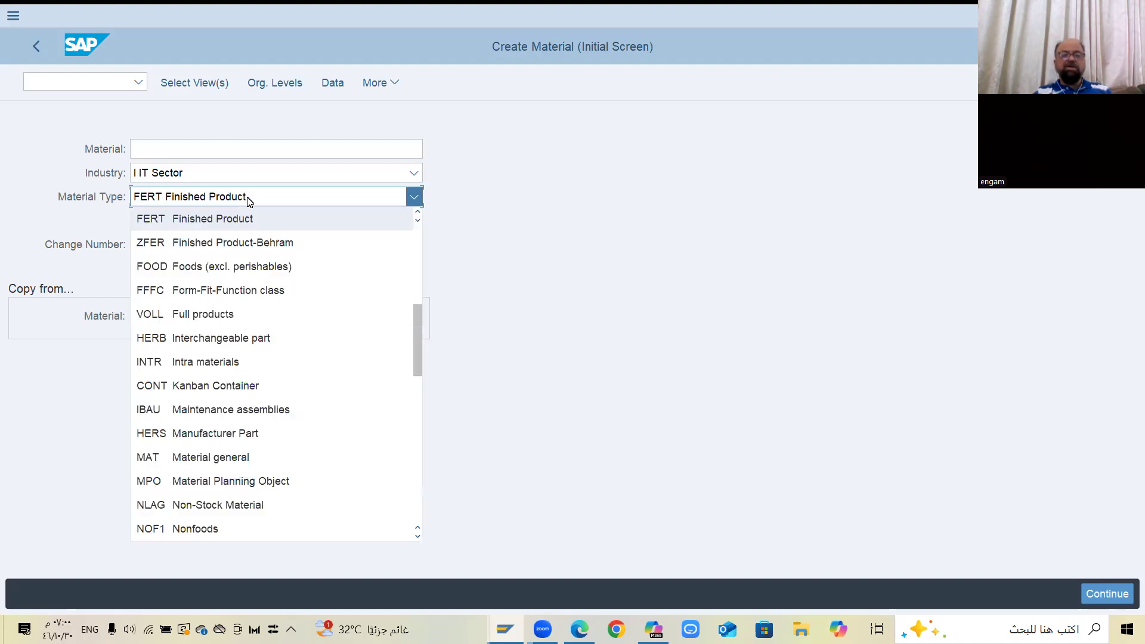
click(494, 208)
key(Return)
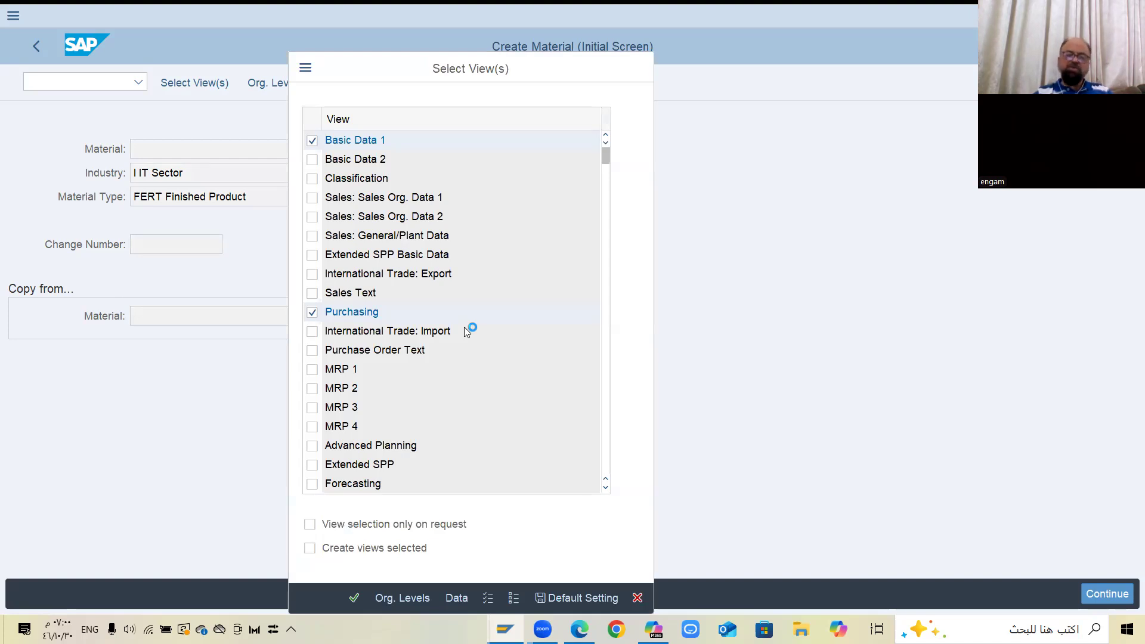
Review the view selection and accept the preselected views, including Basic Data 1, Purchasing, General Plant Data / Storage 1 and Accounting 1
scroll(598, 274, down, 2)
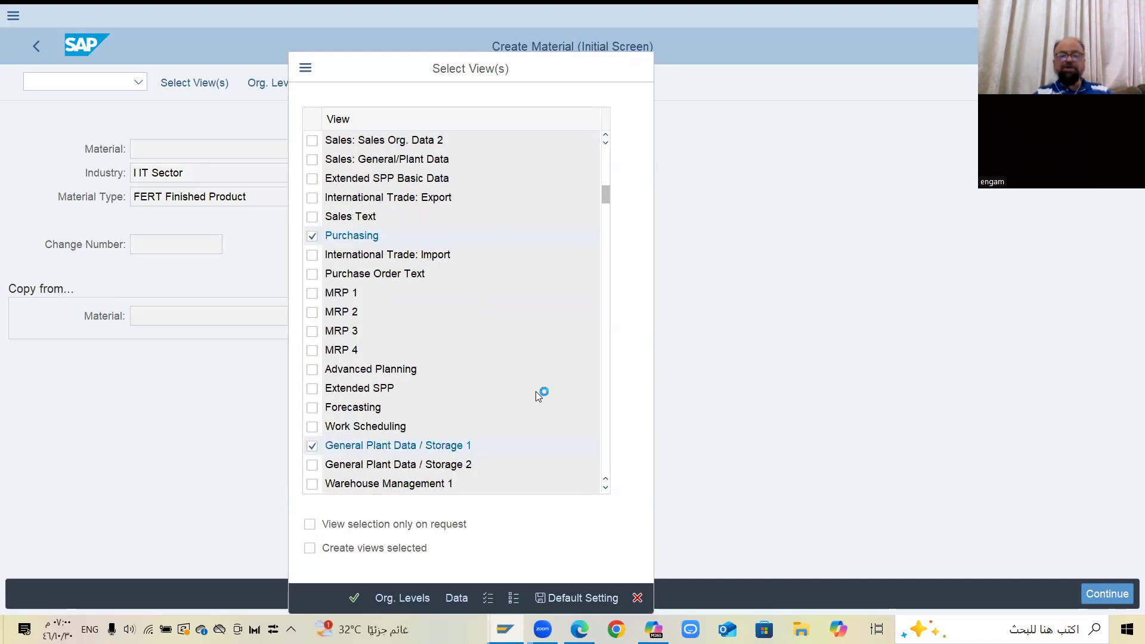
scroll(536, 392, down, 1)
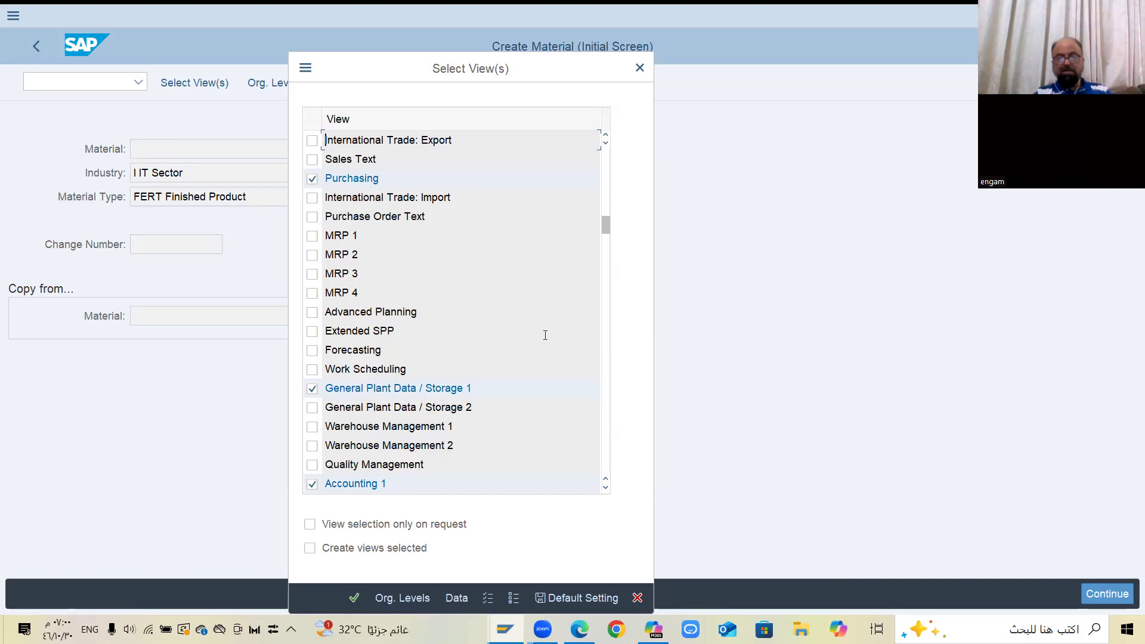
scroll(545, 333, down, 1)
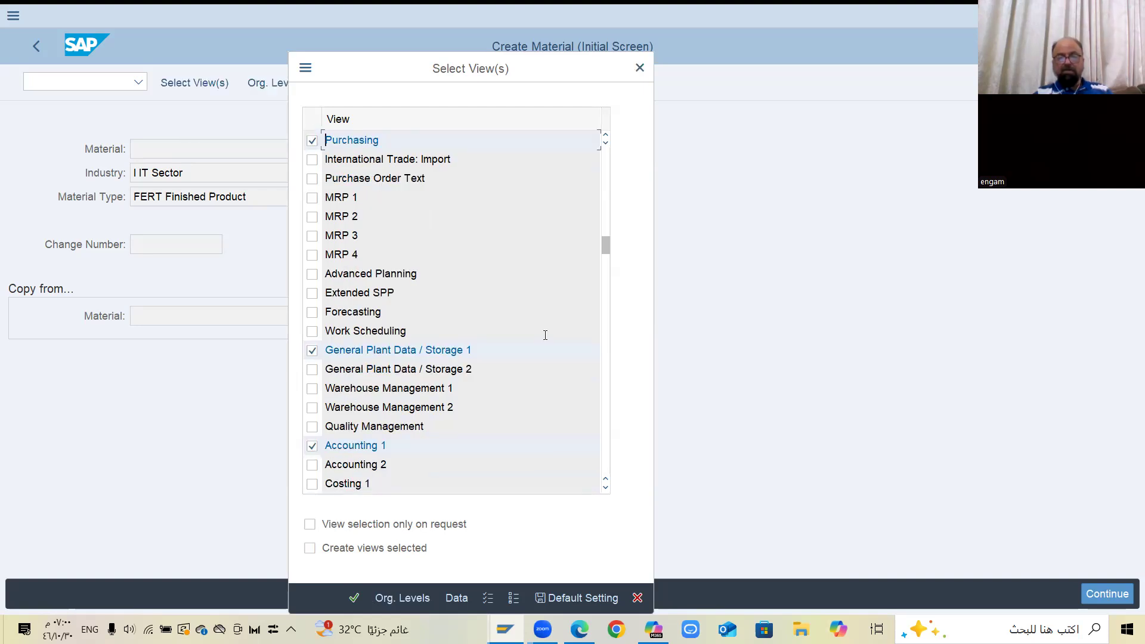
scroll(544, 336, down, 1)
scroll(544, 337, up, 5)
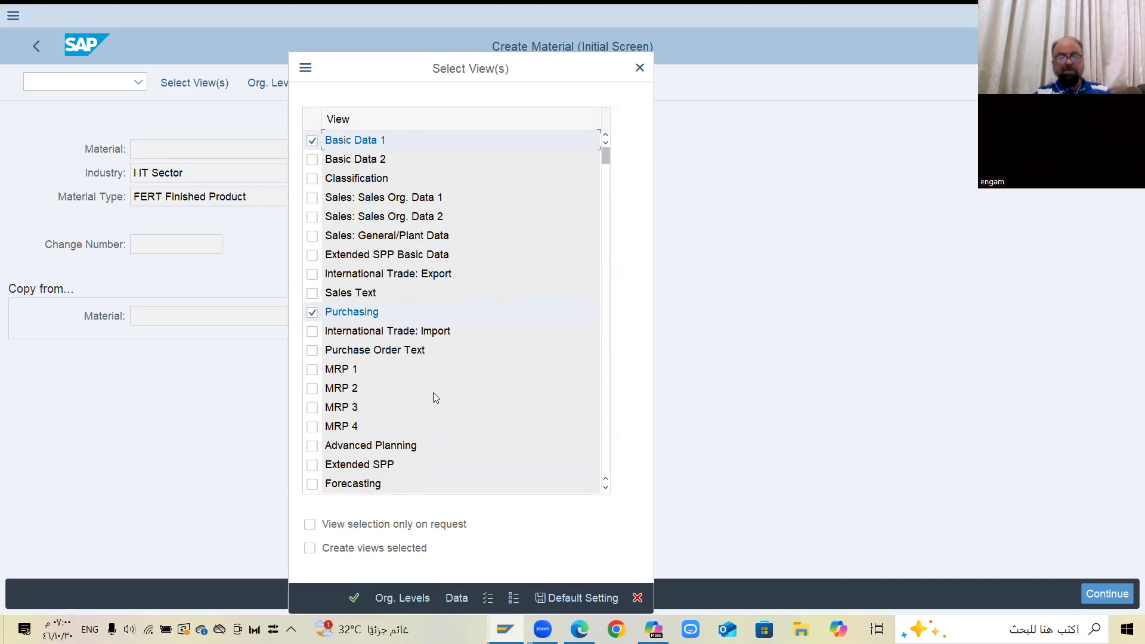
scroll(433, 396, down, 3)
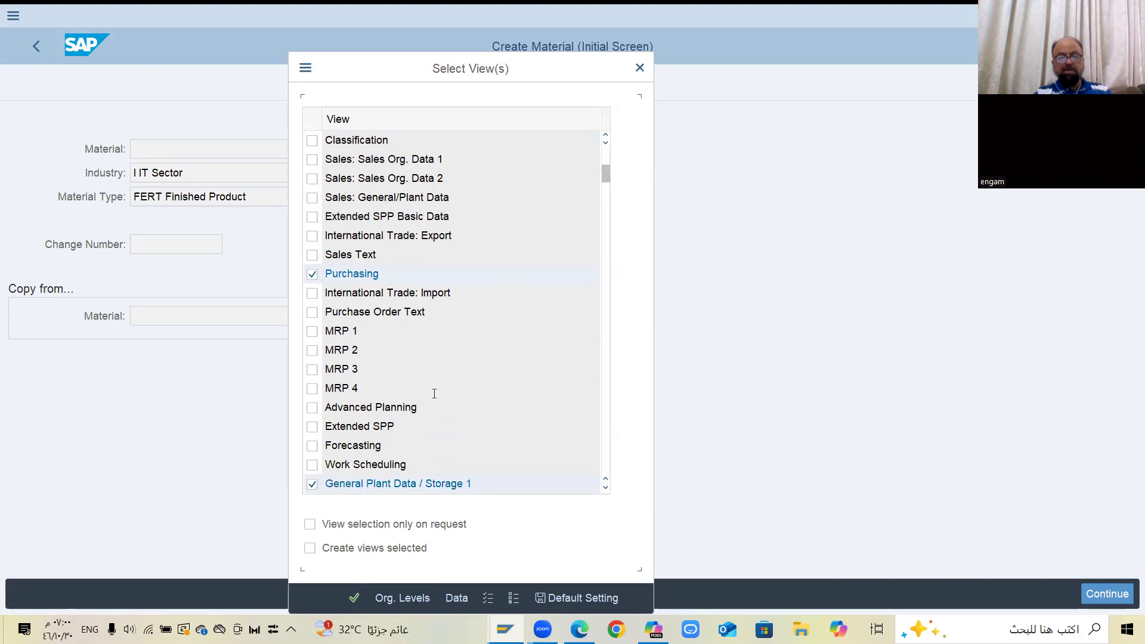
click(354, 604)
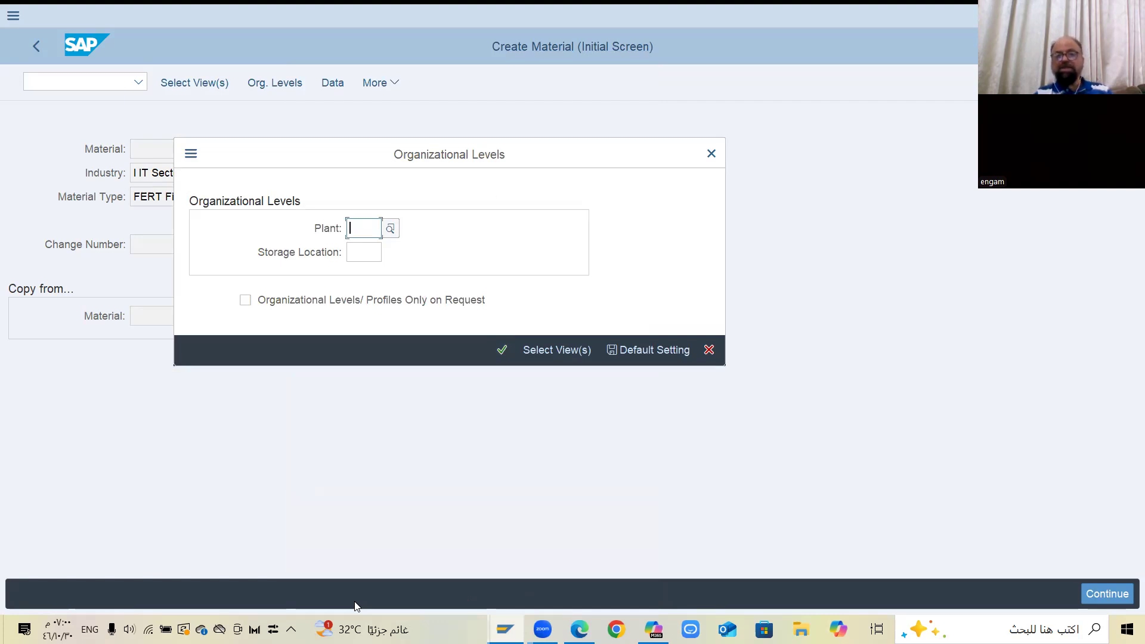
Set the organizational levels to plant BUHQ and storage location SL01, and continue to the material's basic data
text(buh)
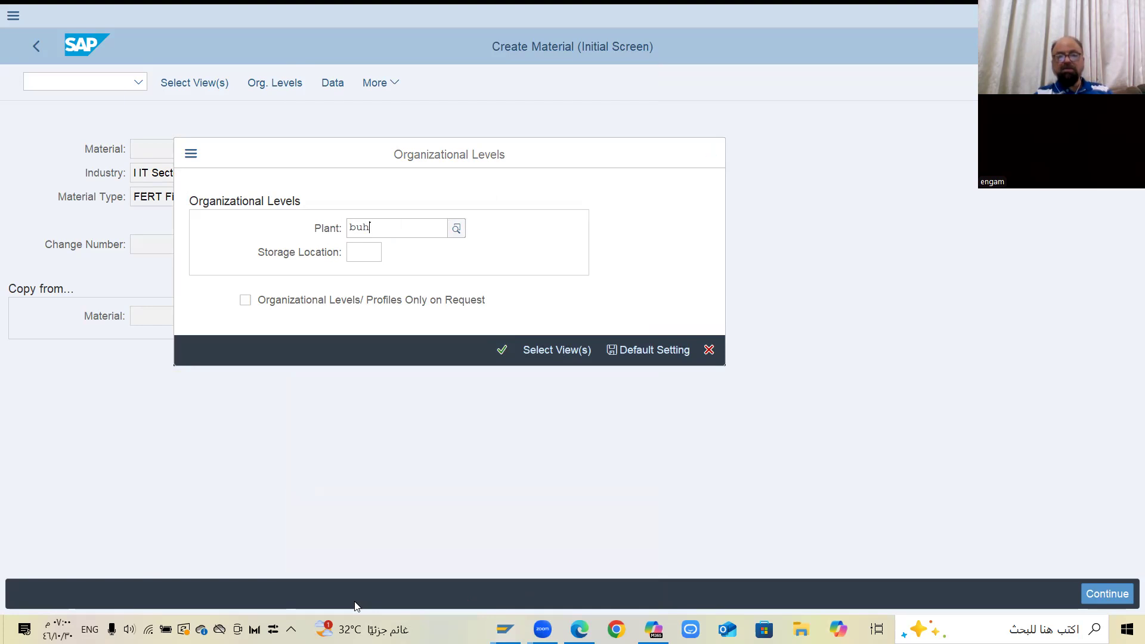
text(q)
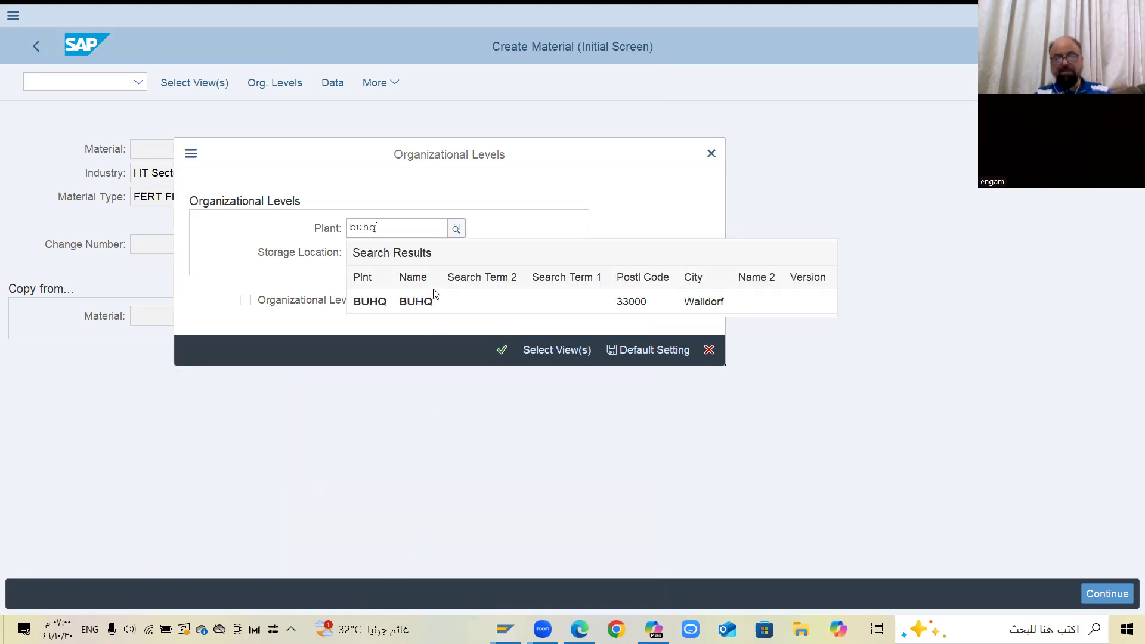
click(424, 304)
click(368, 251)
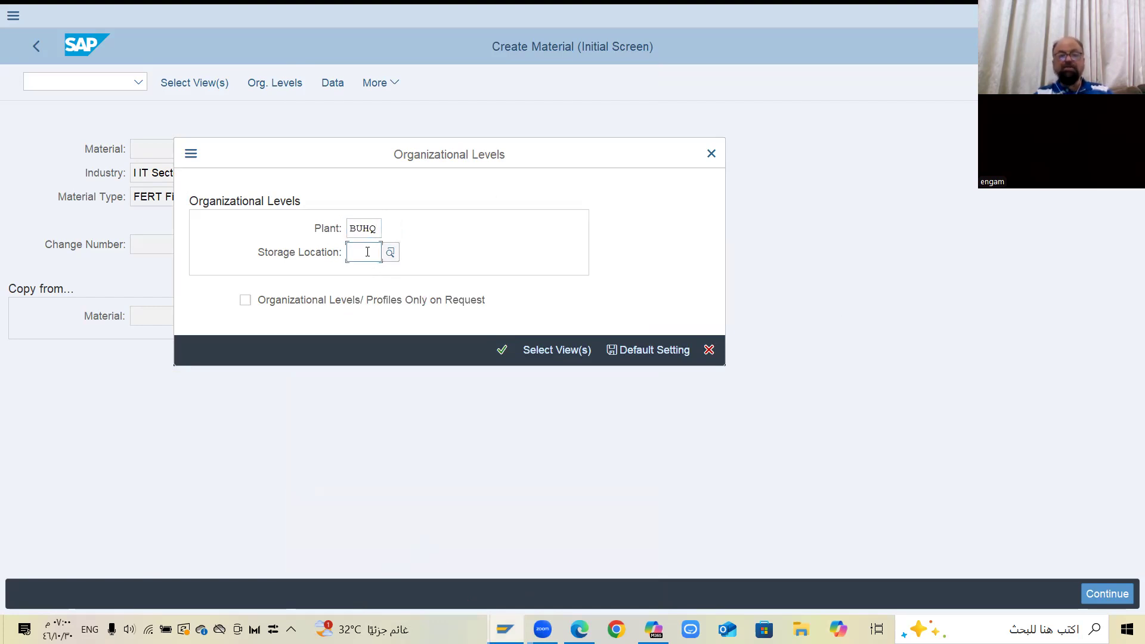
text(sl)
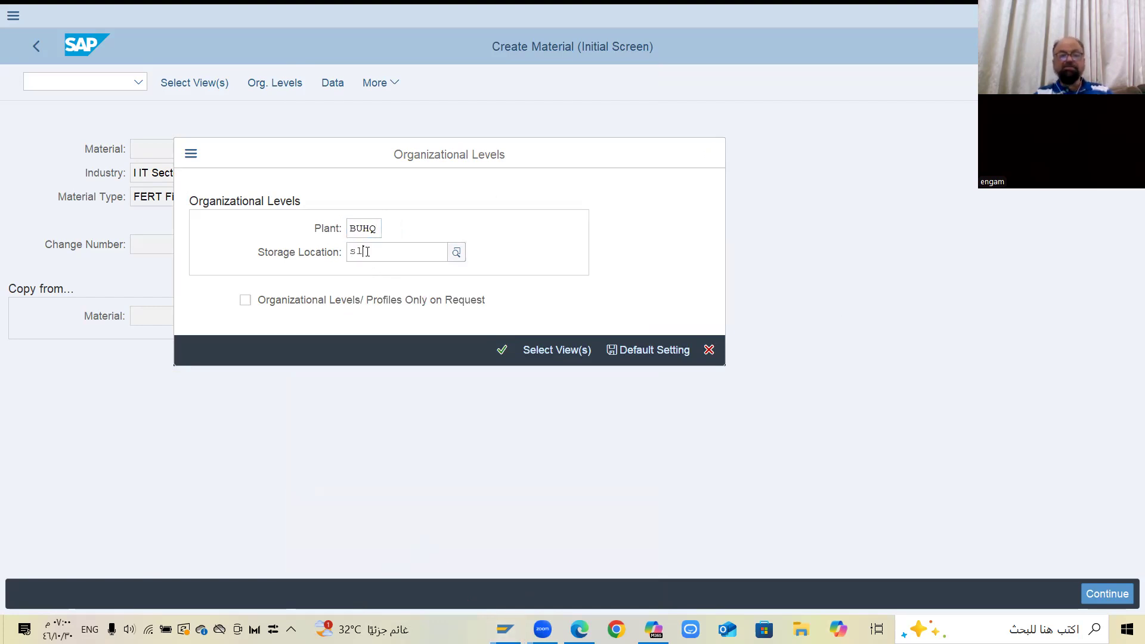
text(01)
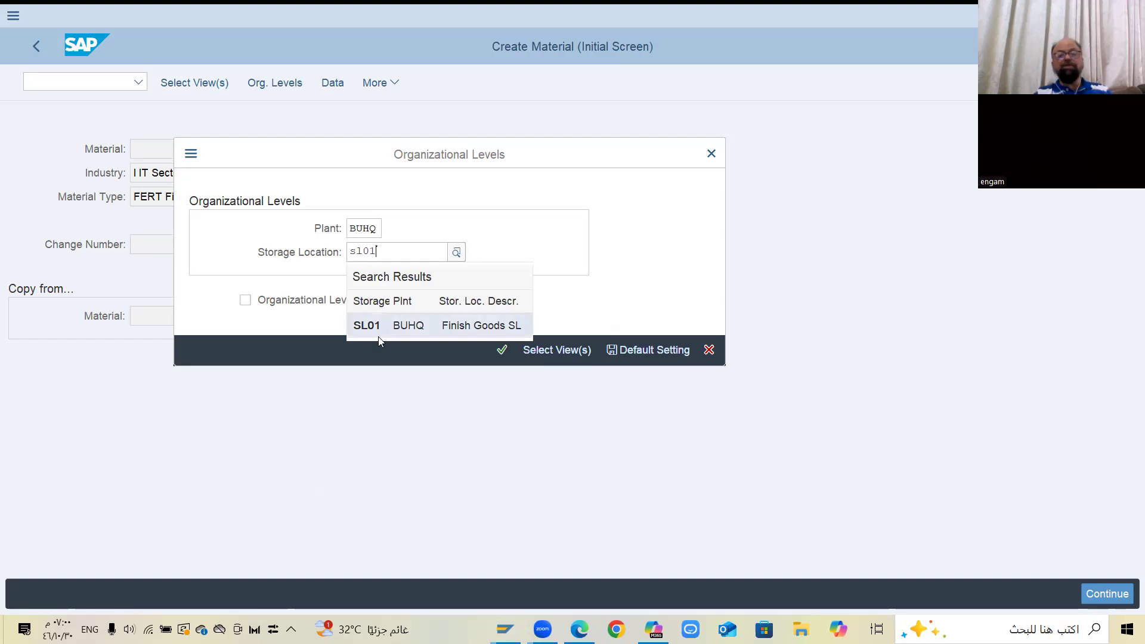
click(389, 326)
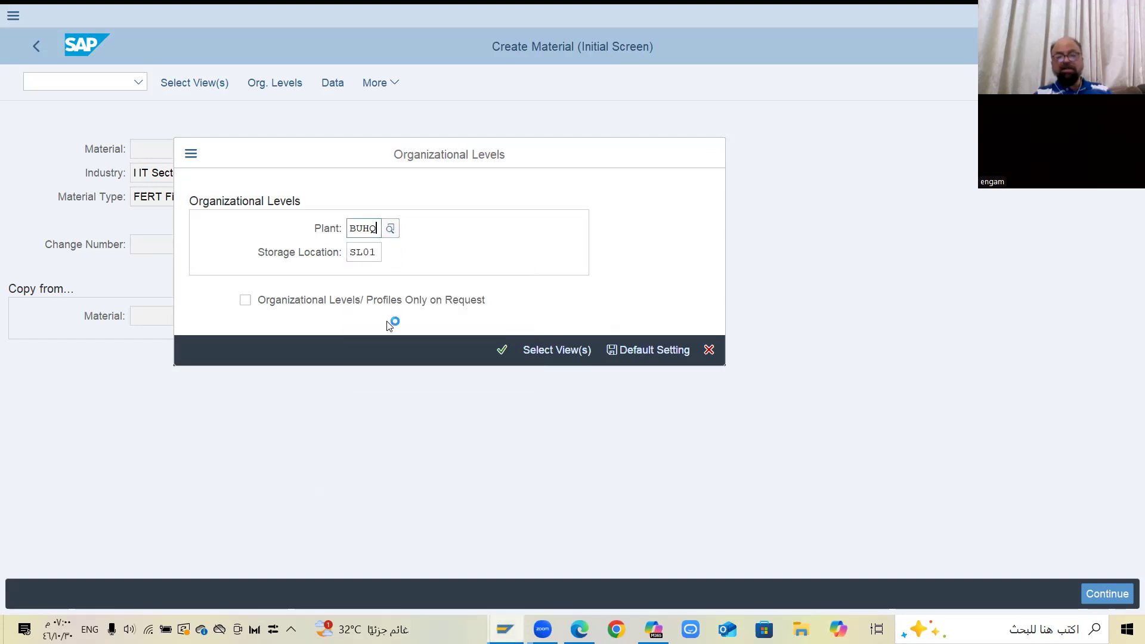
key(Return)
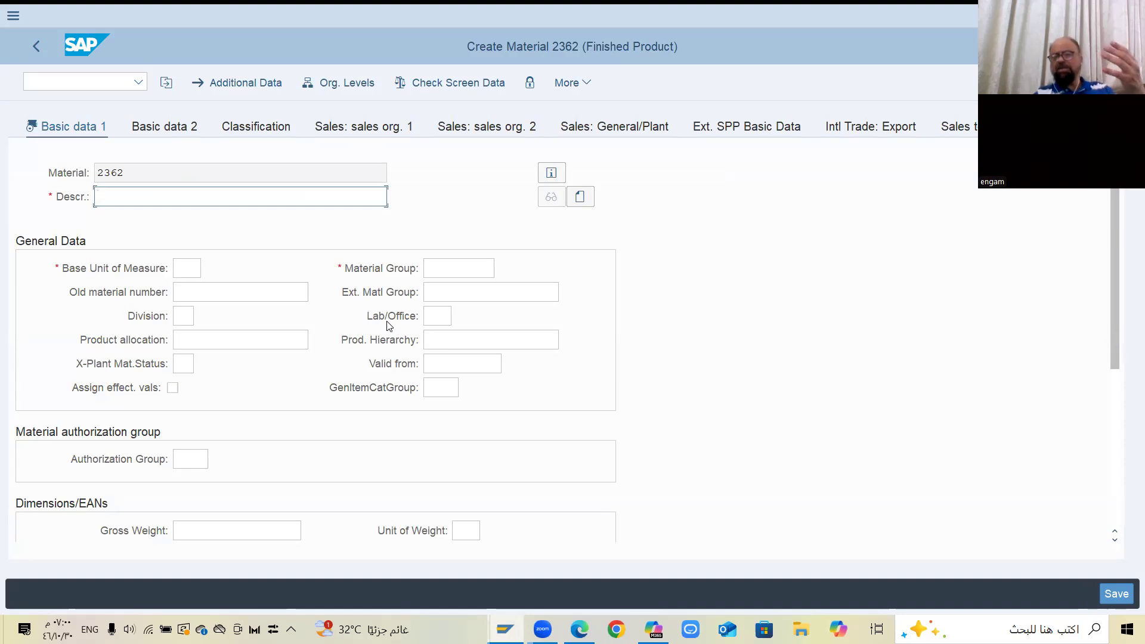
Enter Laptop Battery as the material description in the basic data
text(K)
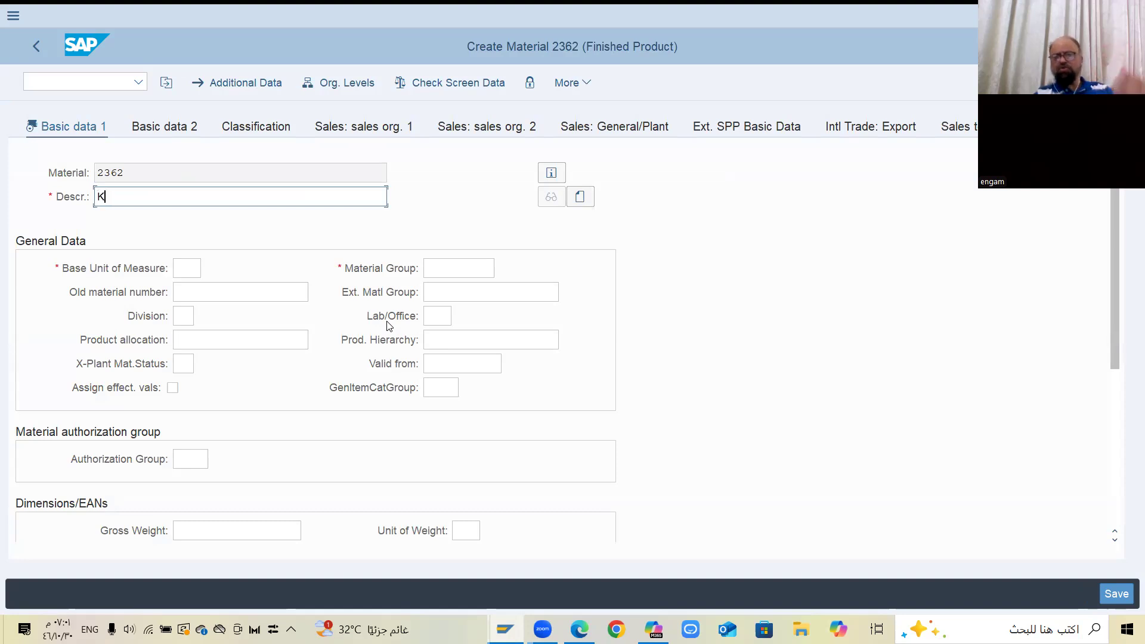
text(e)
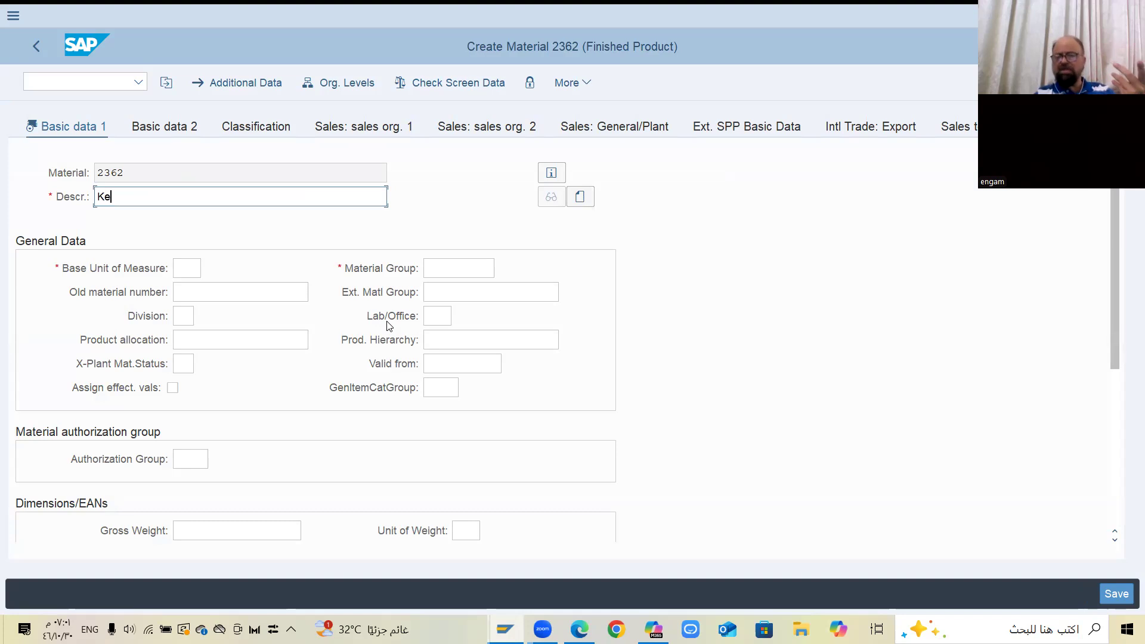
key(BackSpace)
key(BackSpace)
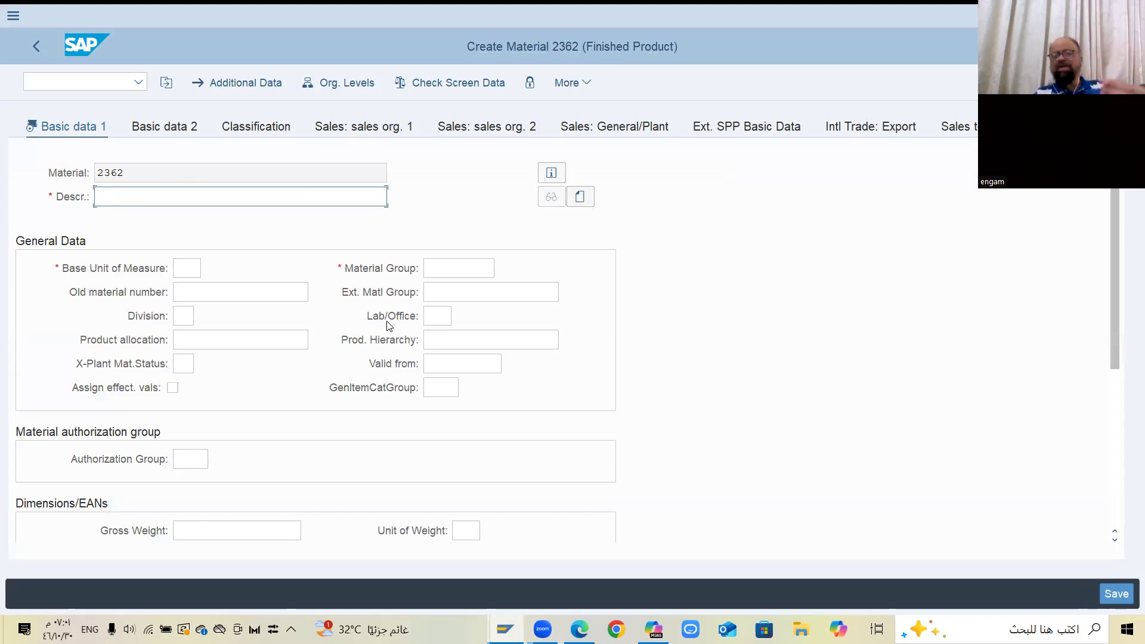
text(De)
key(BackSpace)
key(BackSpace)
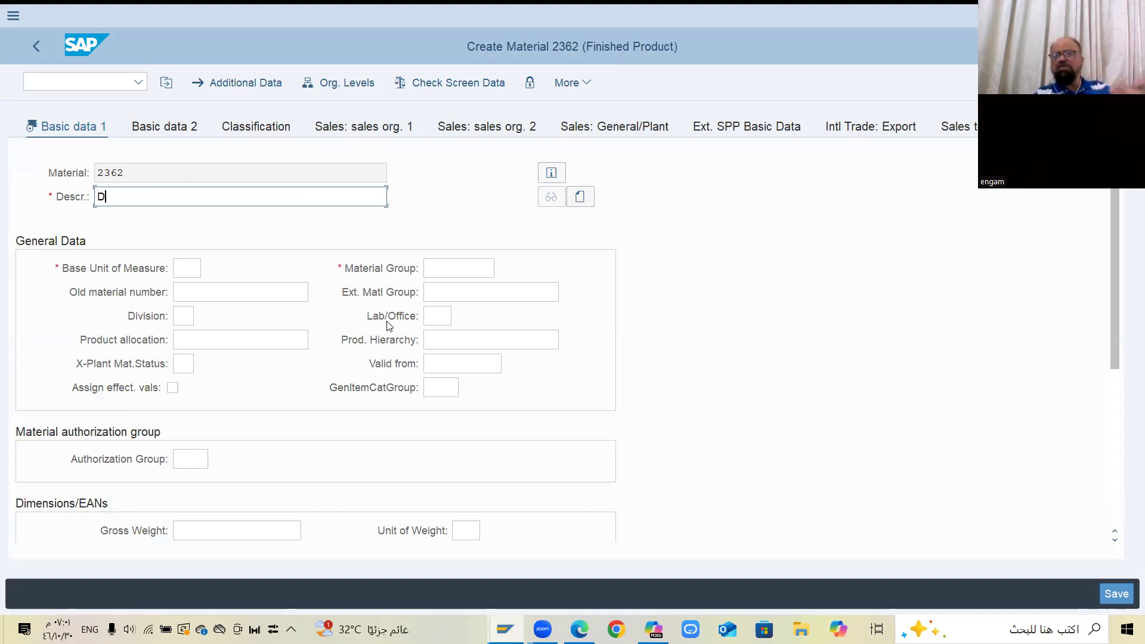
text(Lapto)
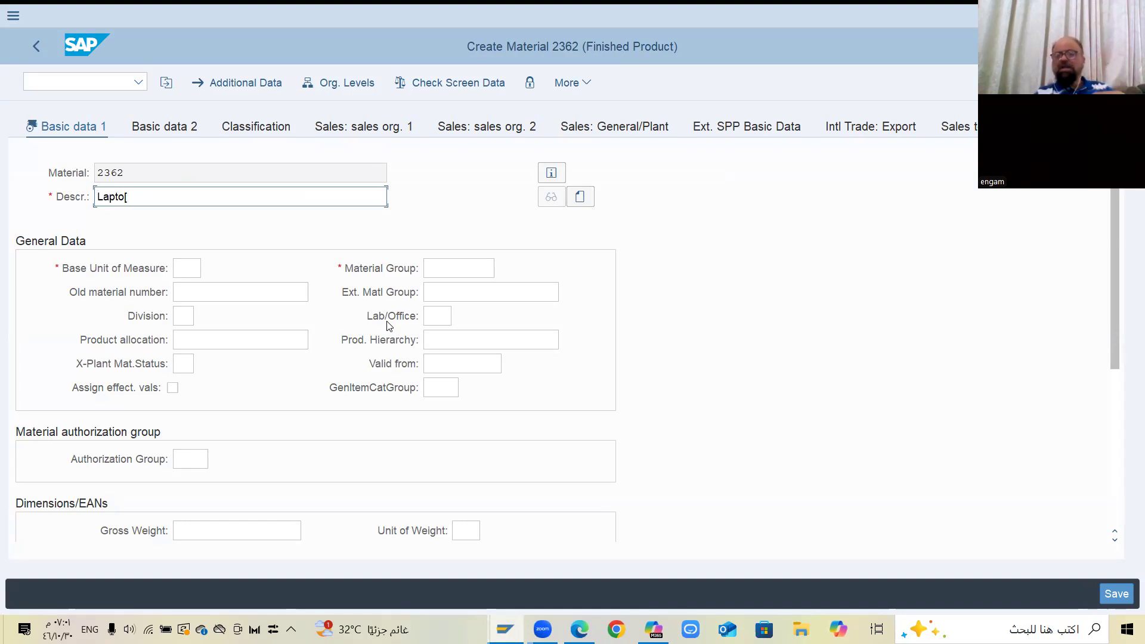
text(p Battery)
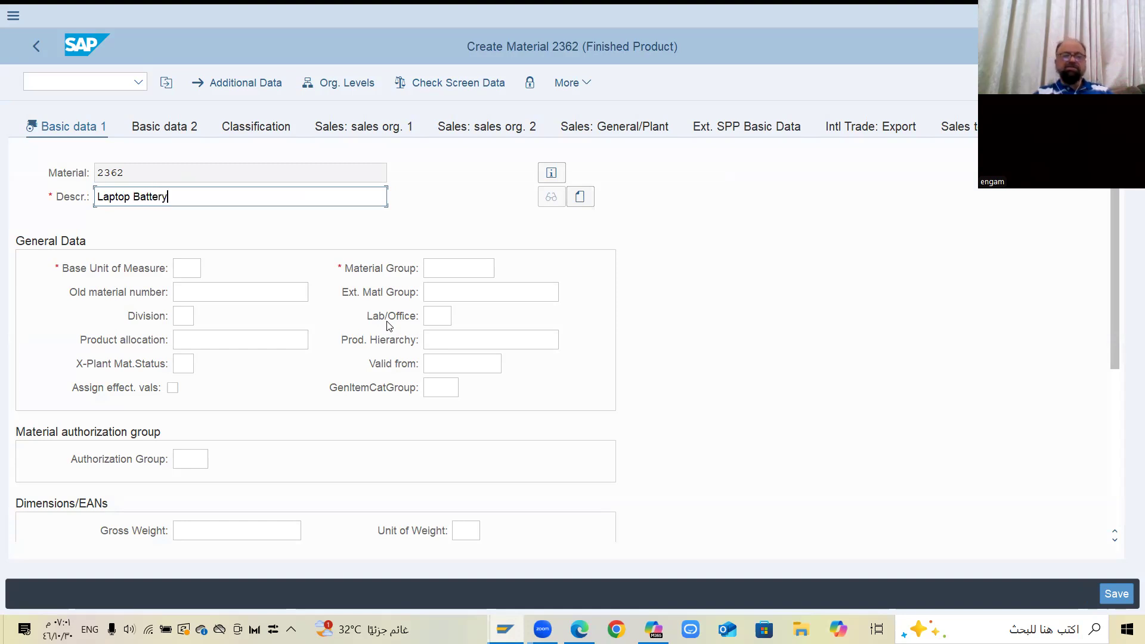
Set the base unit of measure to EA in the basic data
click(186, 262)
text(ea\)
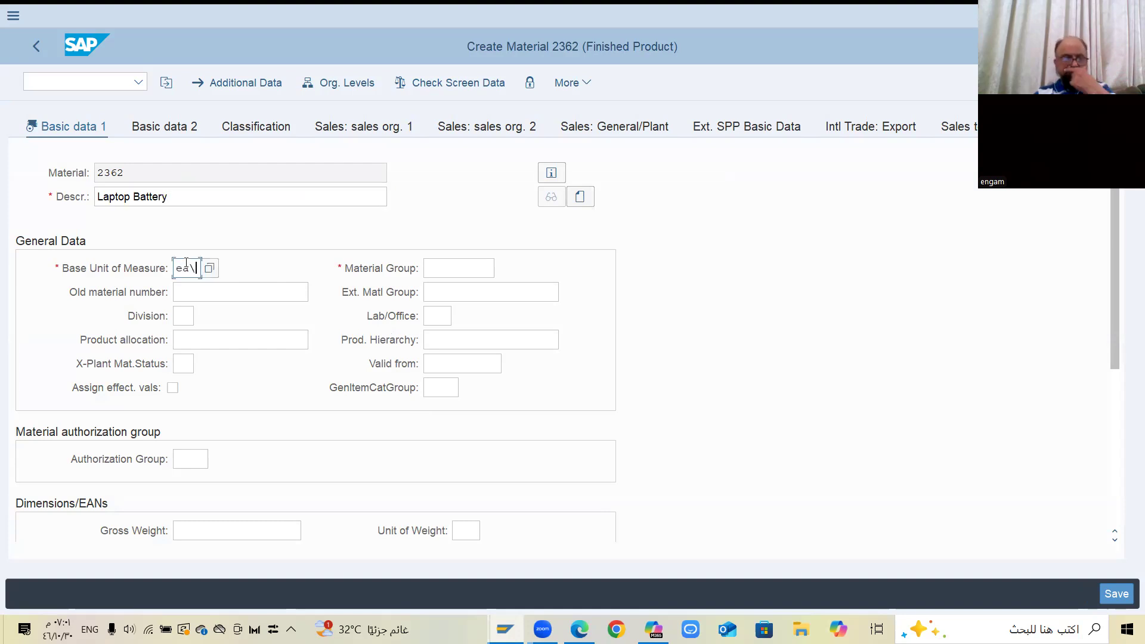
key(BackSpace)
key(Return)
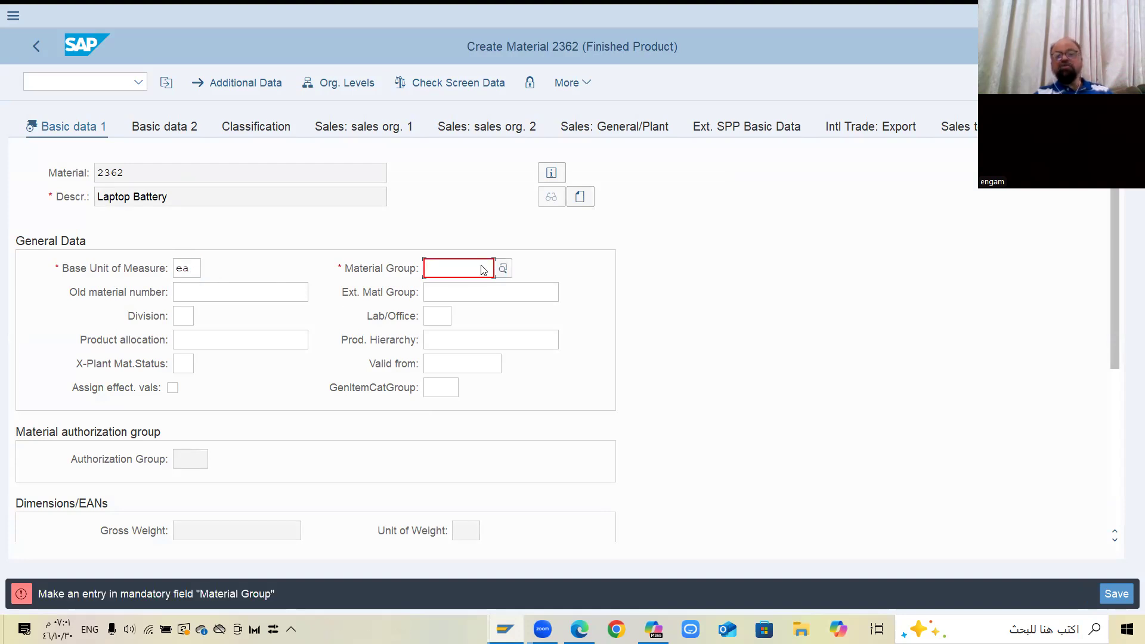
Choose material group 00 Computer Mat Grp from the value list and continue to the purchasing view
click(501, 273)
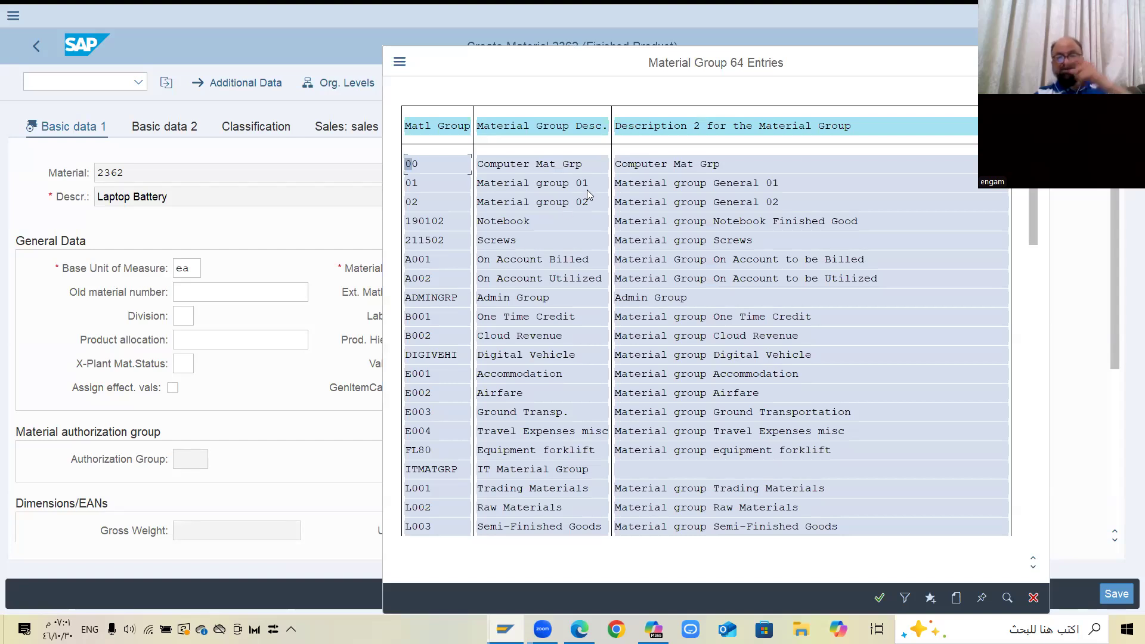
double_click(637, 171)
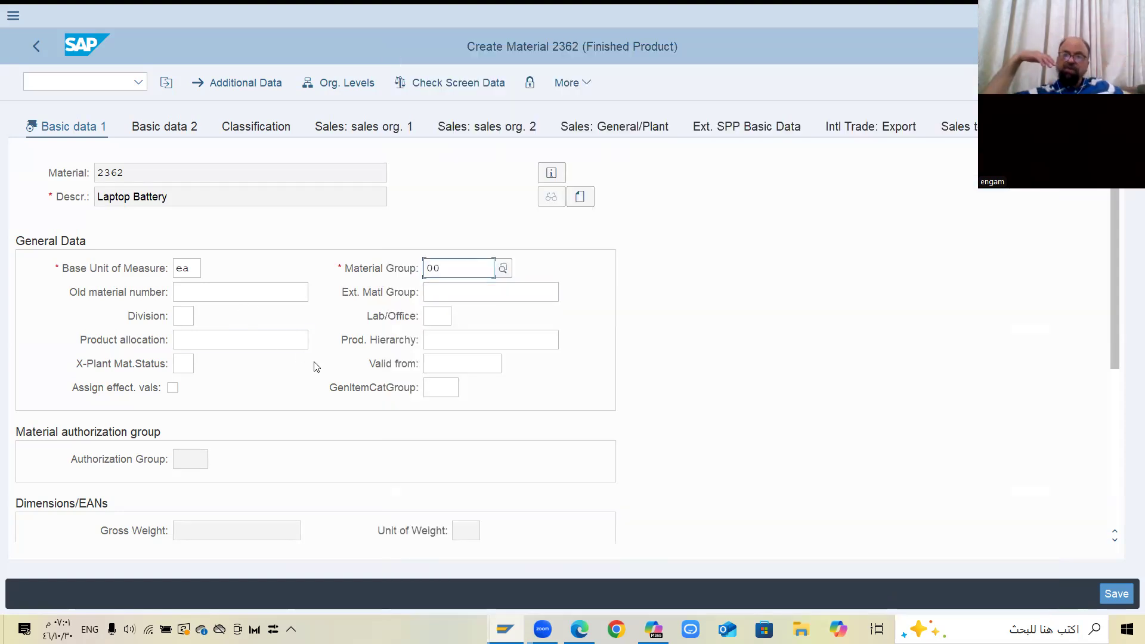
key(Return)
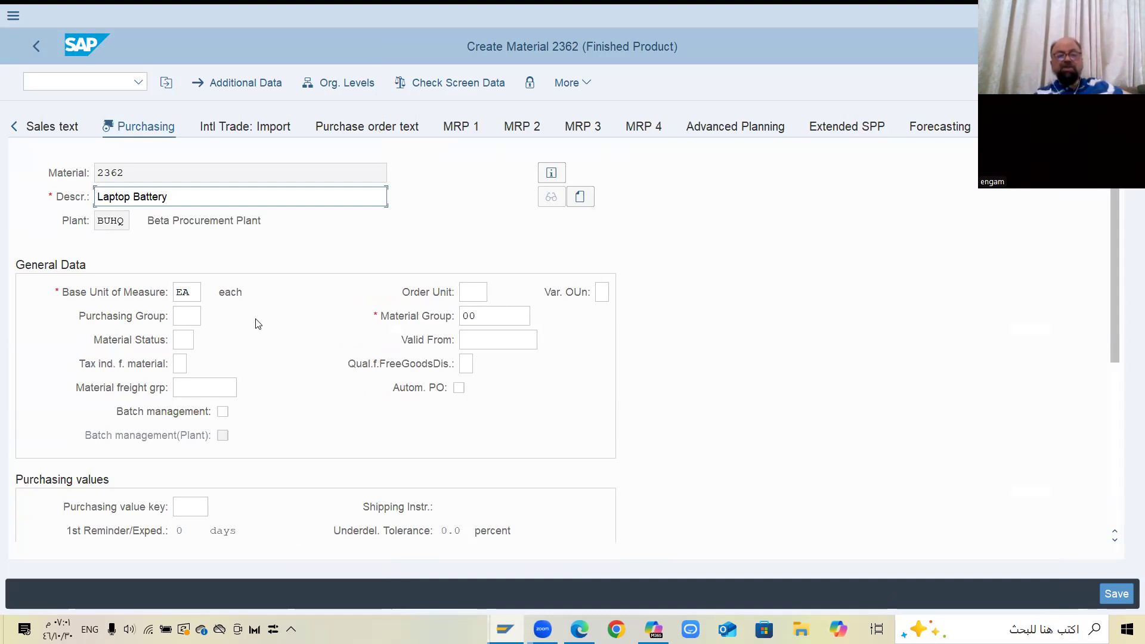
Assign purchasing group 000 Computer Purch Grp from the value list and continue to the first plant data and storage view
click(188, 317)
click(209, 316)
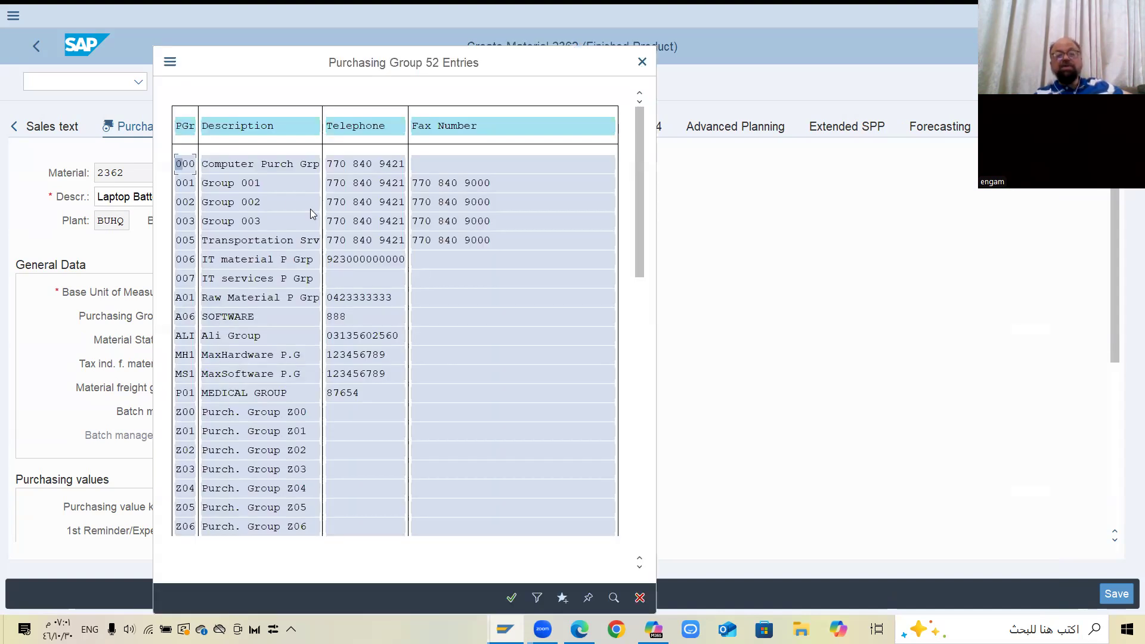
double_click(267, 172)
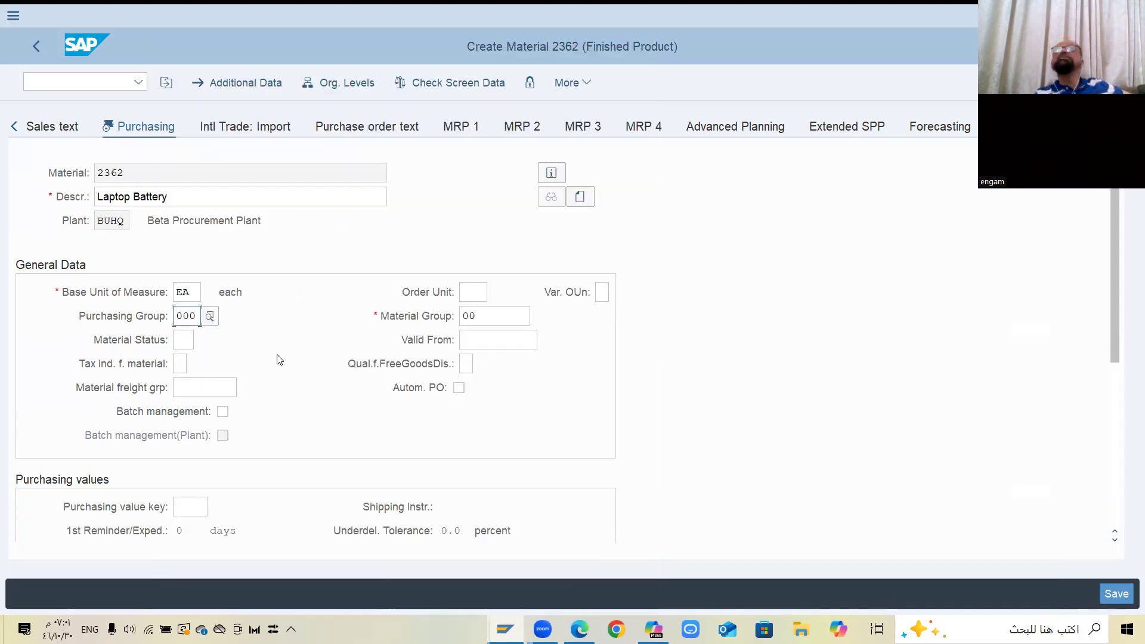
key(Return)
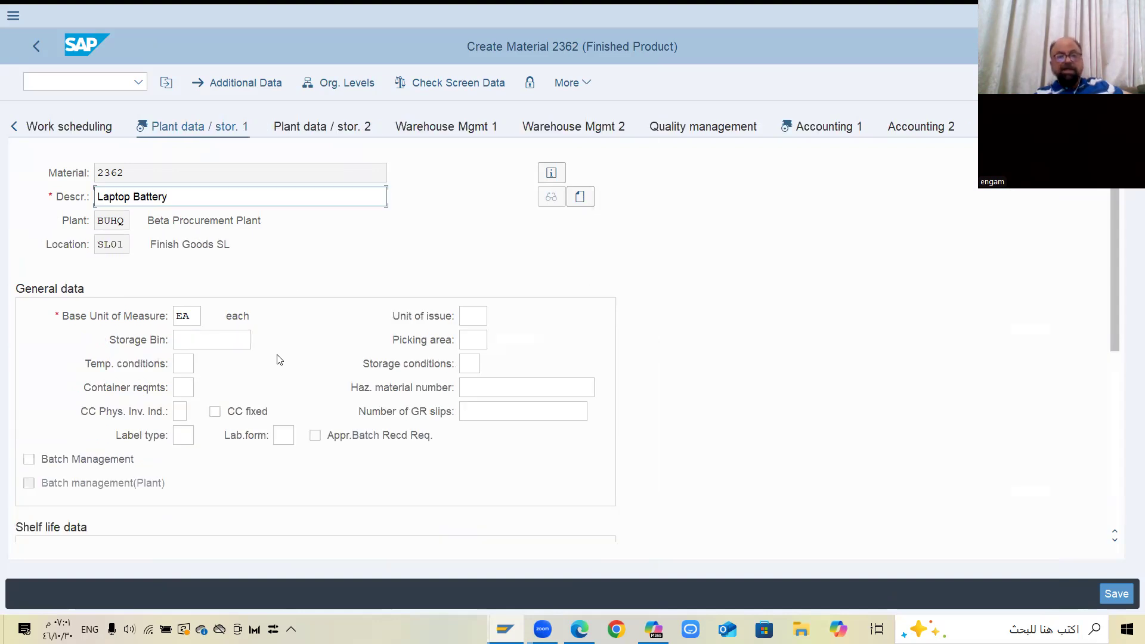
Continue from the plant data to the first accounting view and choose valuation class 7920 Finished Goods from the value list
click(208, 341)
click(279, 325)
key(Return)
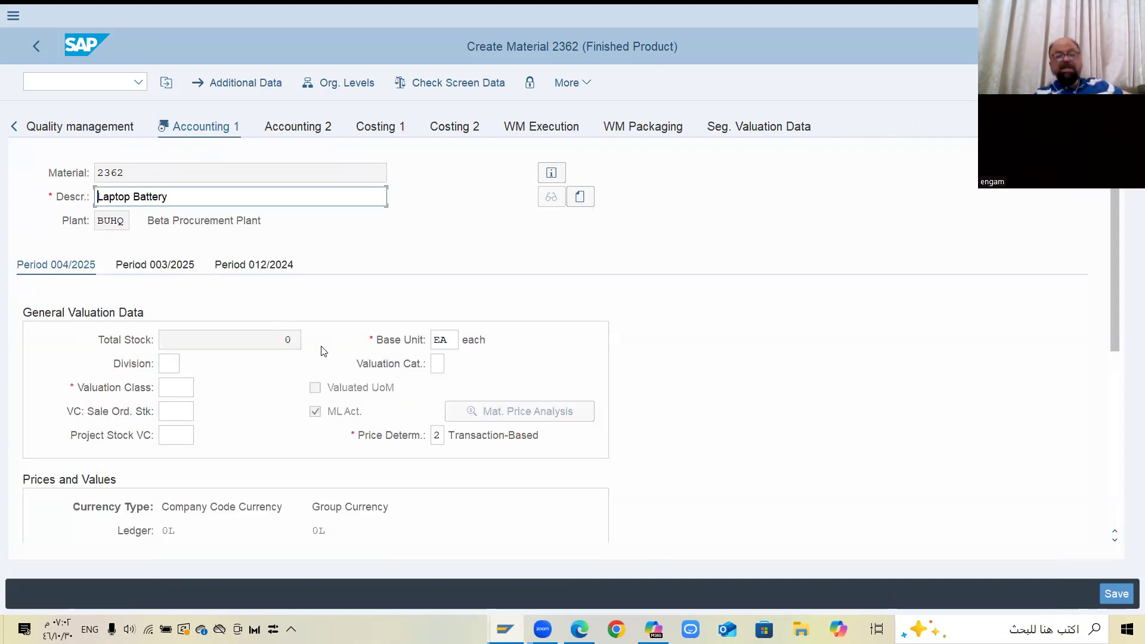
click(192, 388)
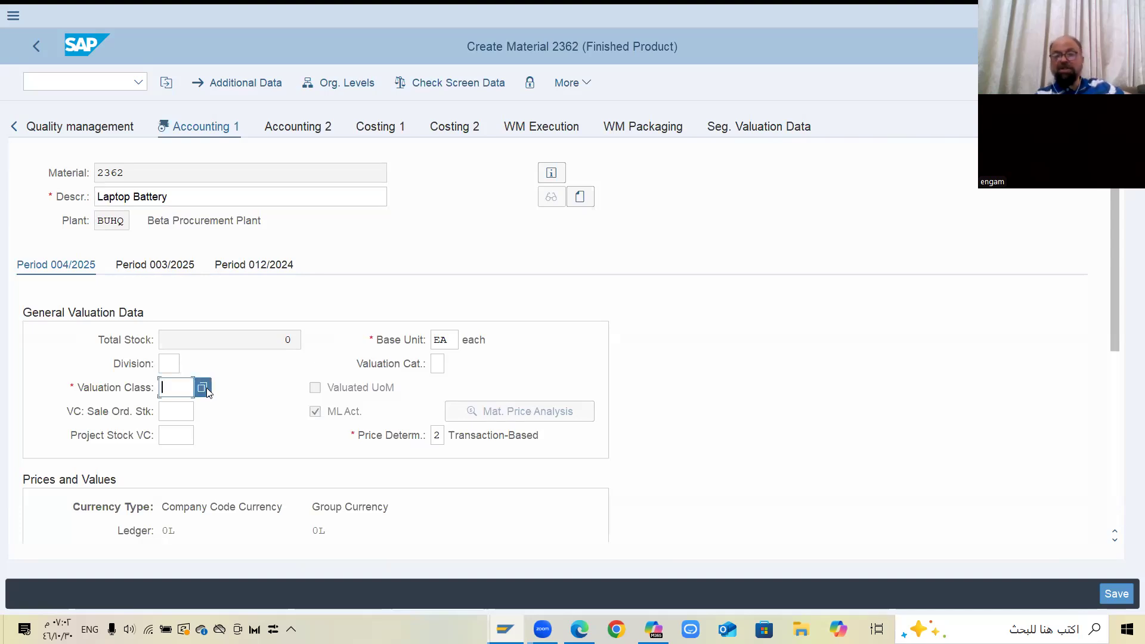
click(202, 387)
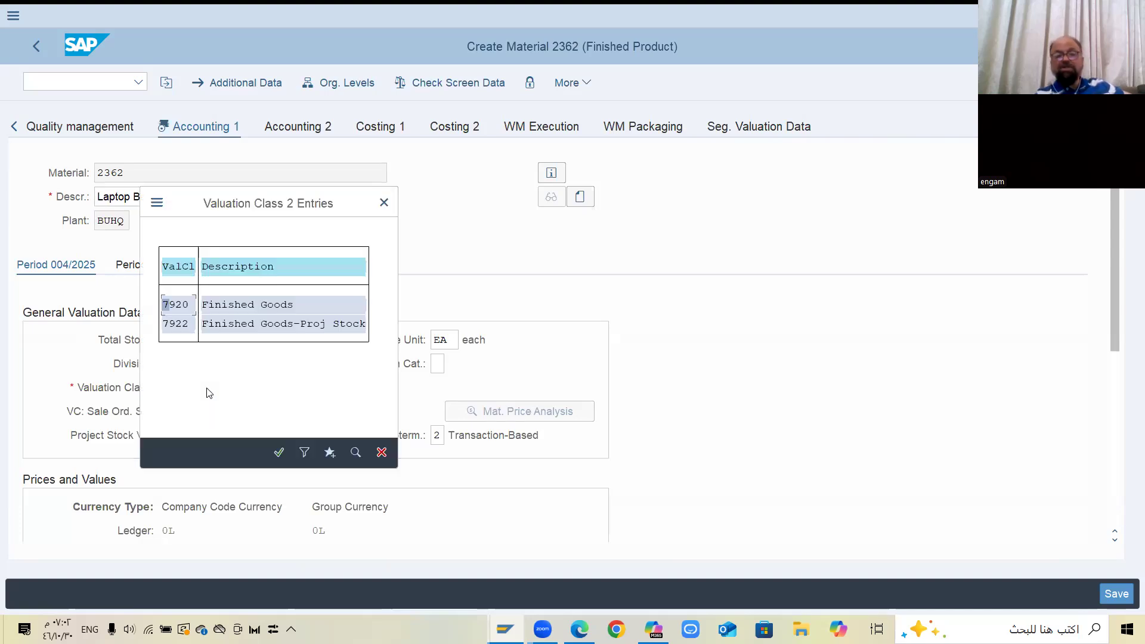
click(234, 307)
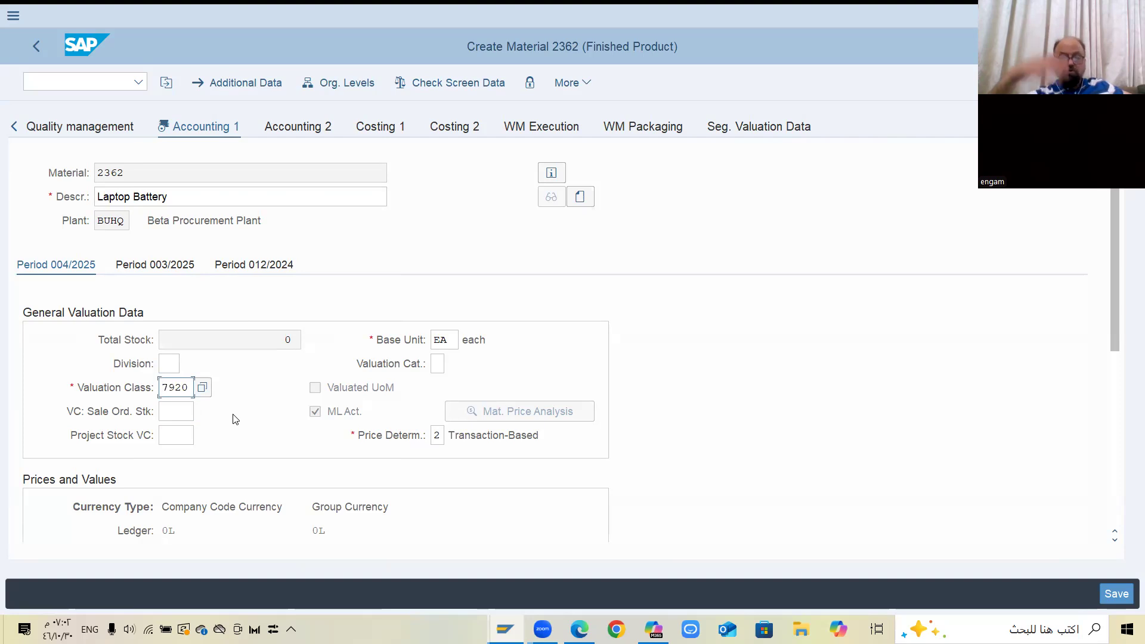
Set the standard price to 400 EUR in the accounting data and save the new material
scroll(234, 413, down, 5)
click(205, 274)
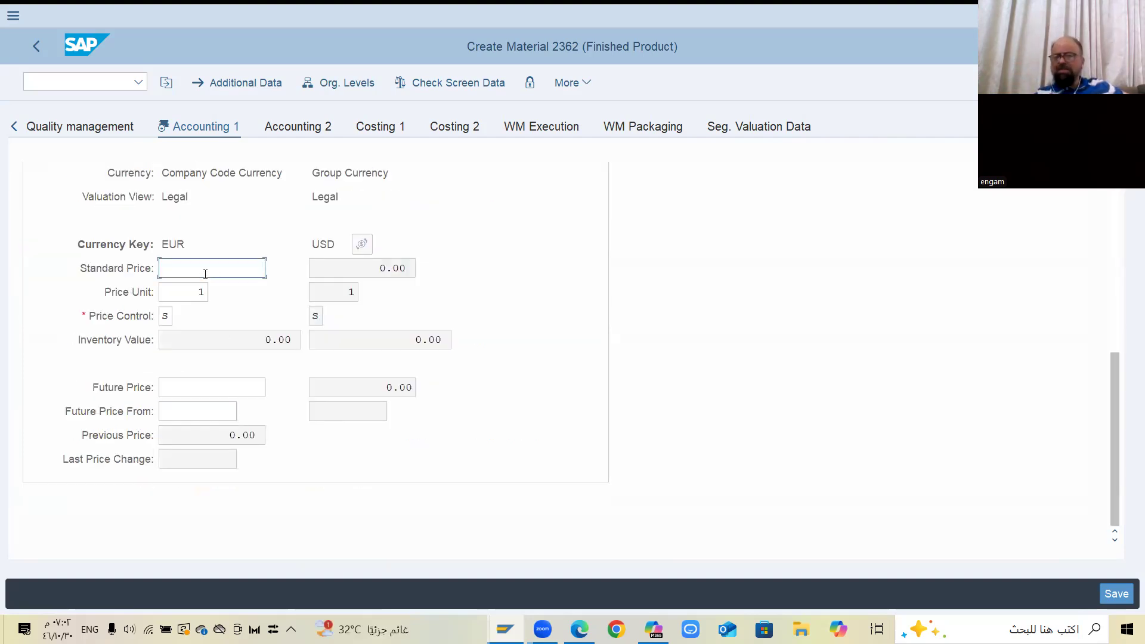
text(4000)
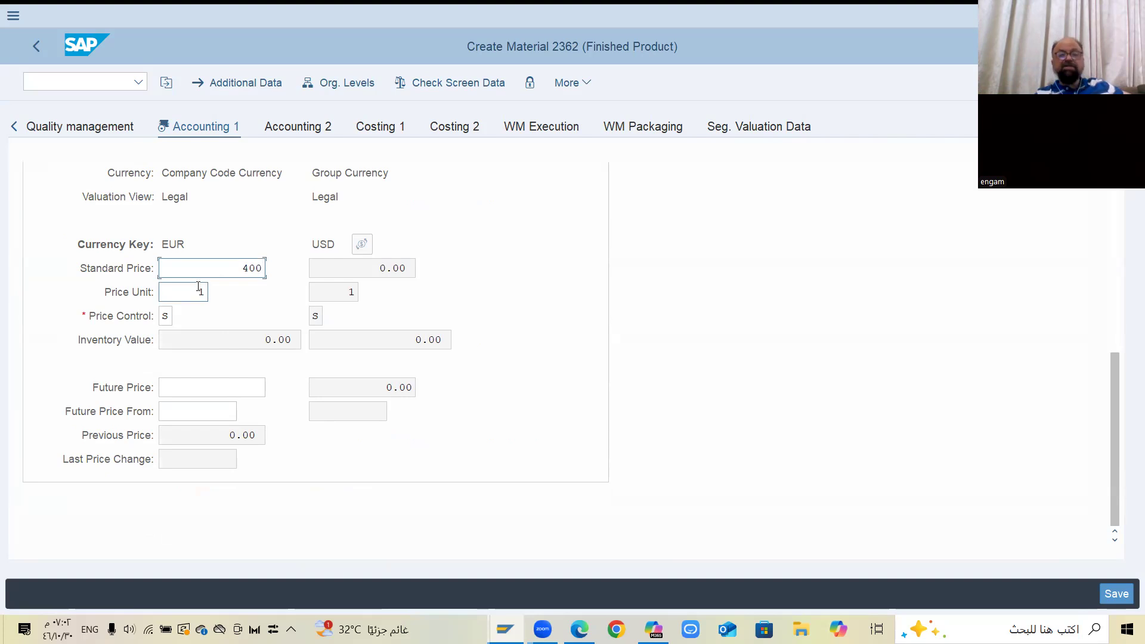
key(Return)
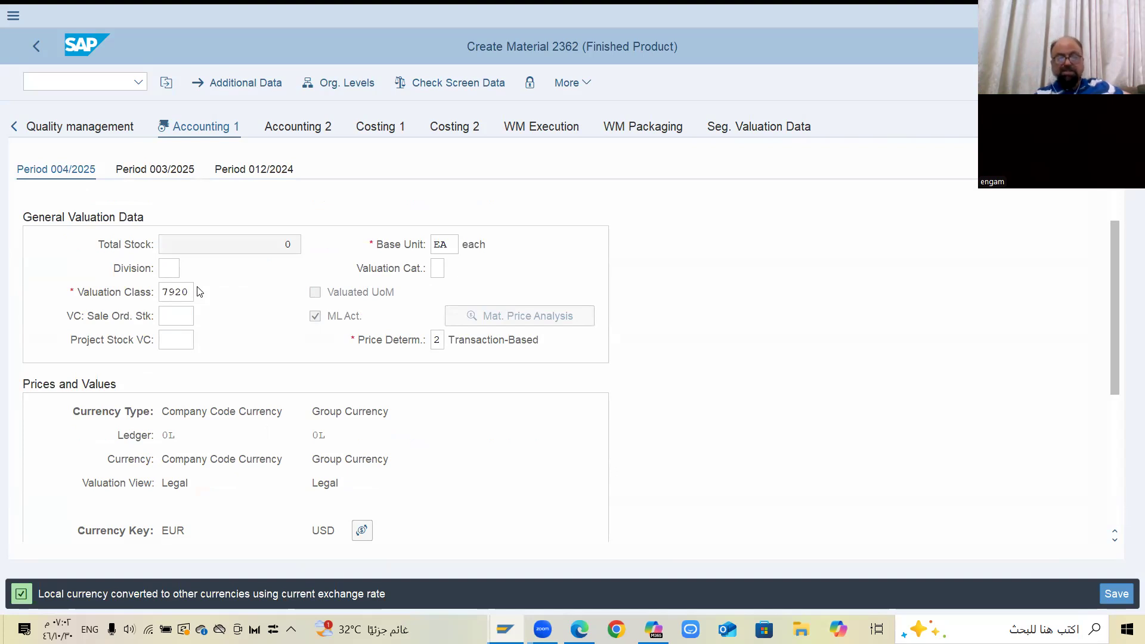
key(Return)
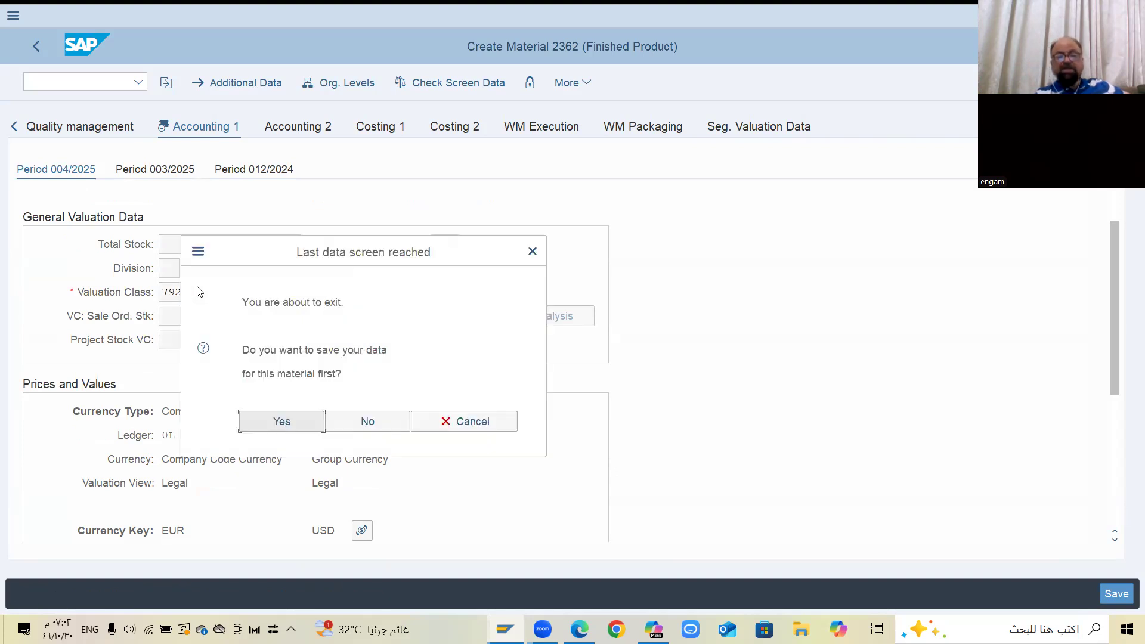
click(285, 422)
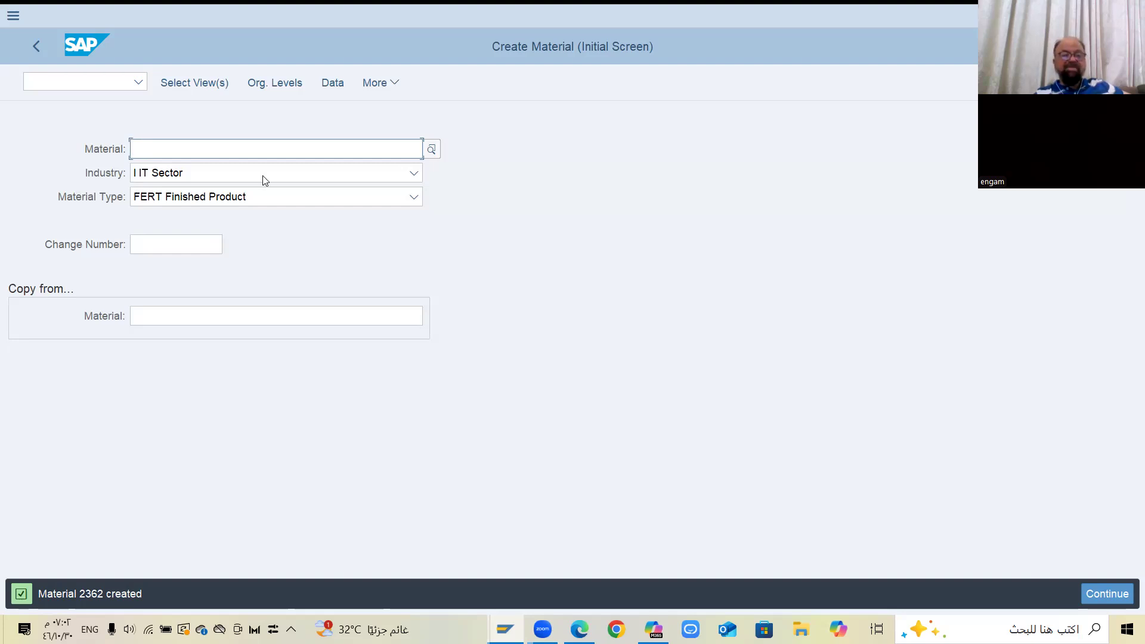
Start transaction mm03 and bring up the view selection for displaying material 2362
click(114, 85)
text(/nmm03)
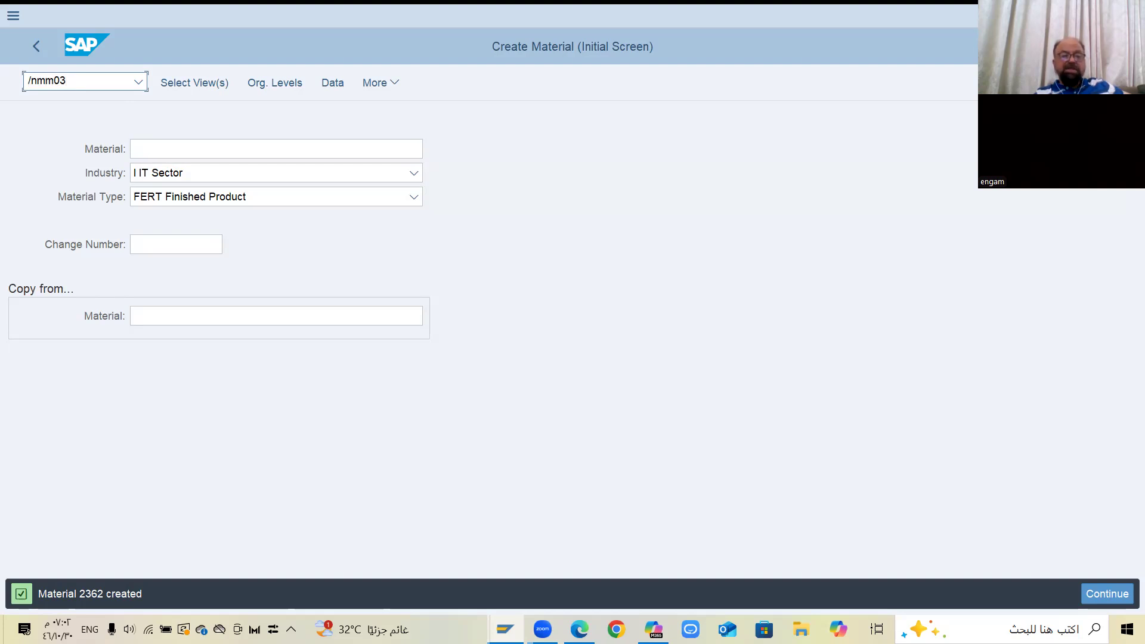
key(Return)
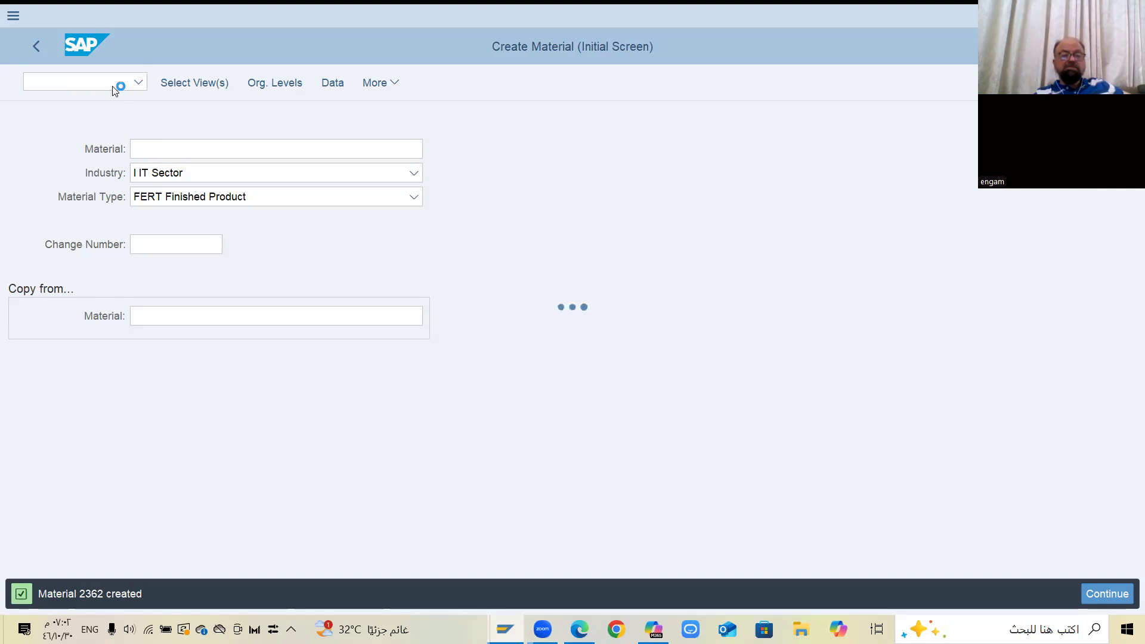
key(Return)
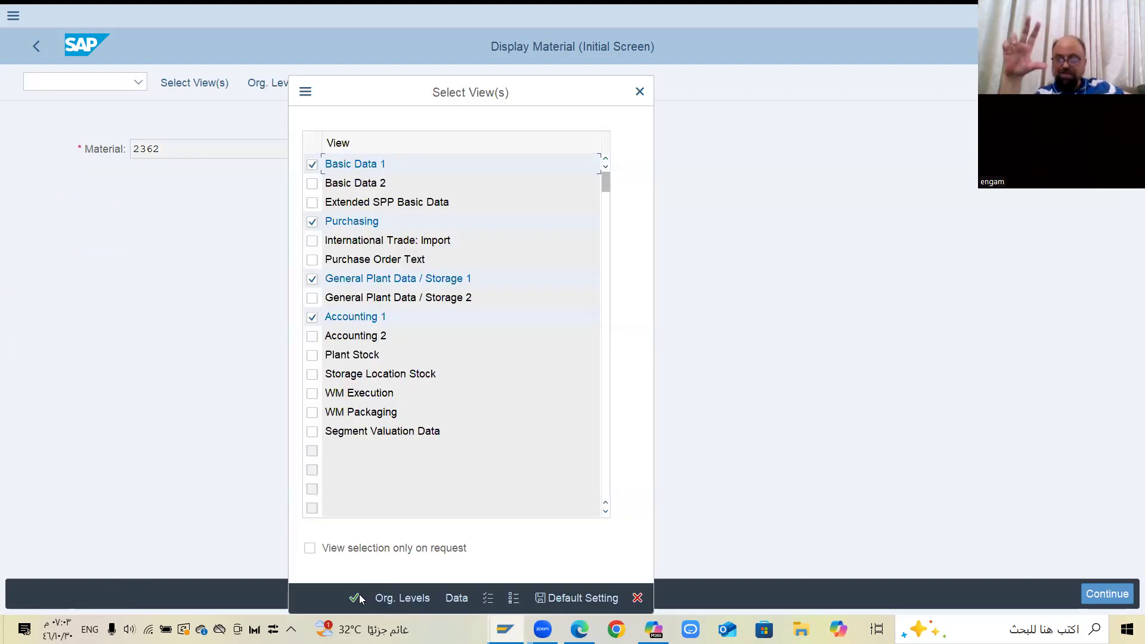
Accept the preselected views and display the material for plant BUHQ and storage location SL01
click(354, 598)
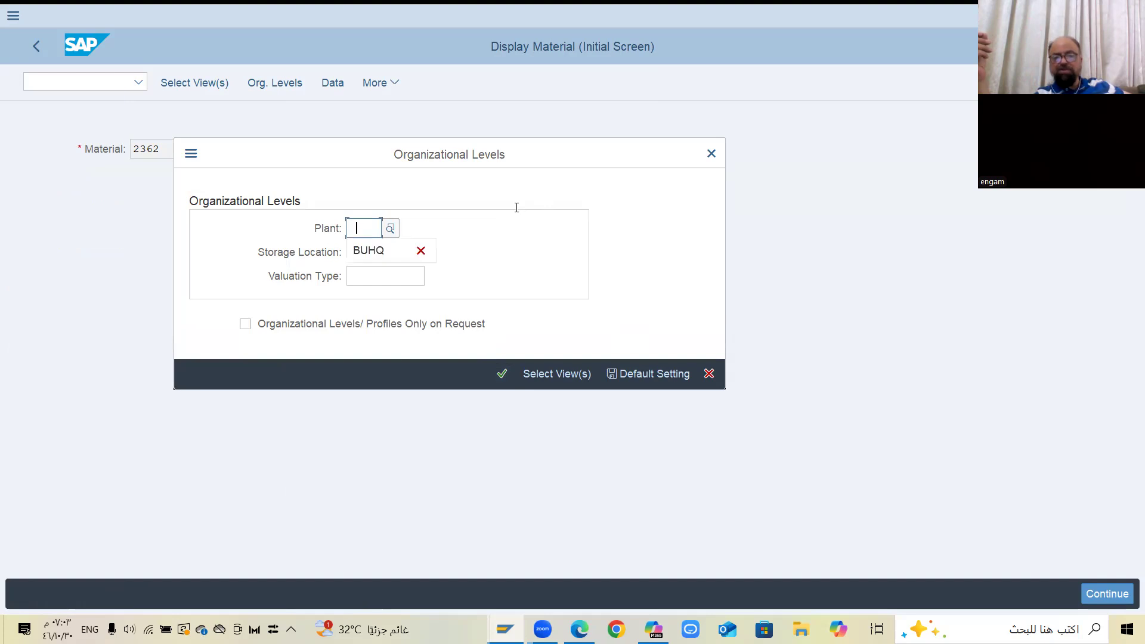
click(394, 254)
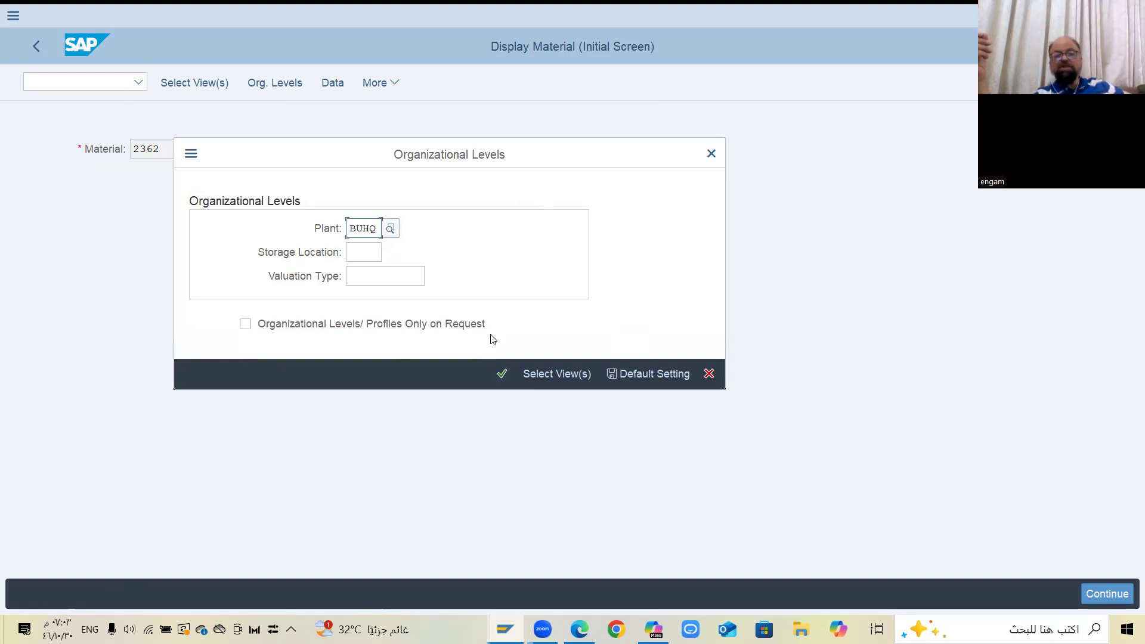
click(365, 260)
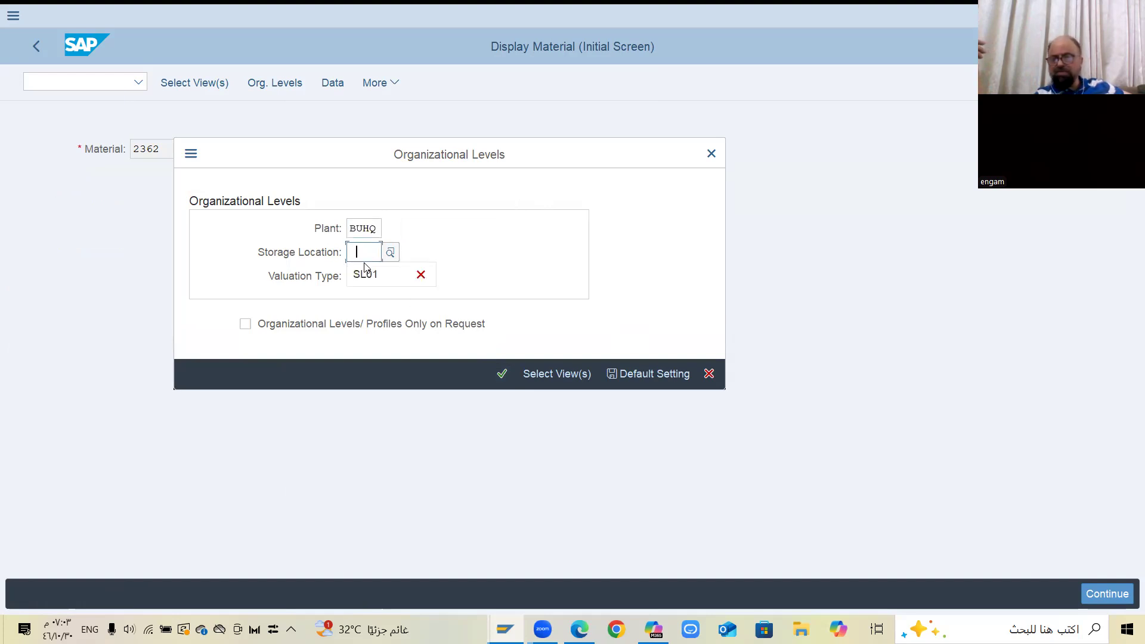
click(370, 274)
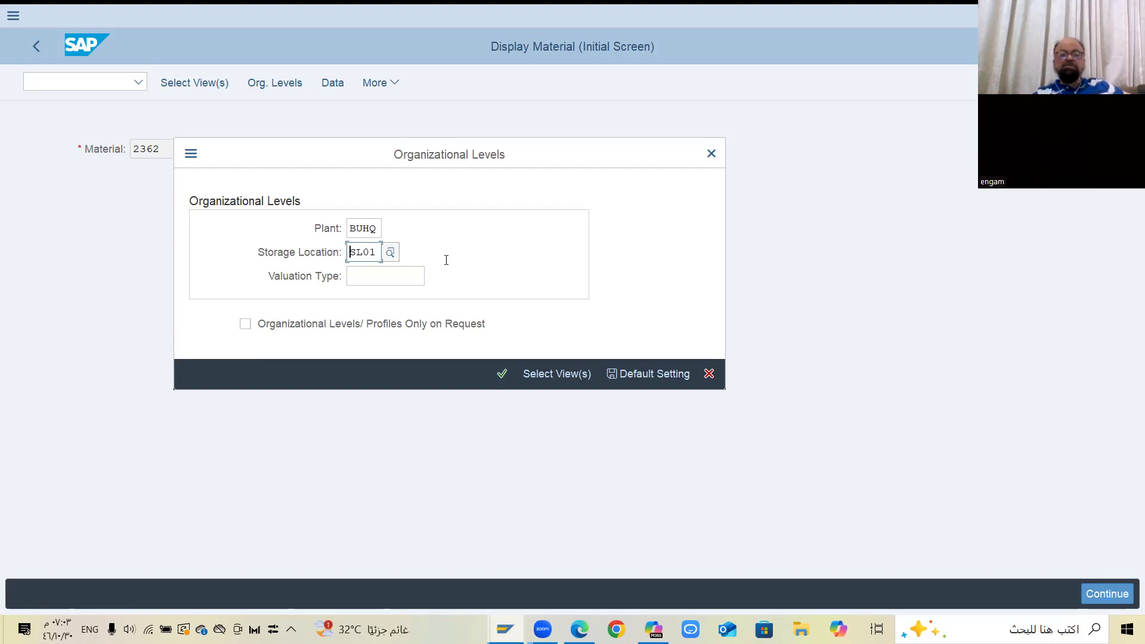
click(503, 375)
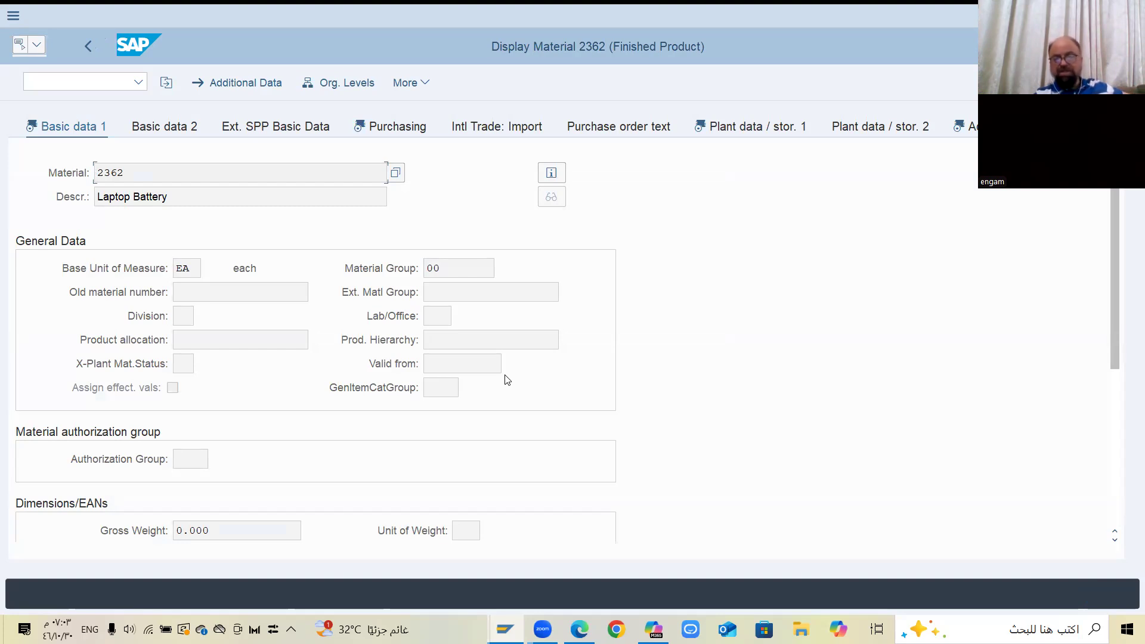
Review the material's first basic data view and its purchasing view
scroll(614, 273, down, 3)
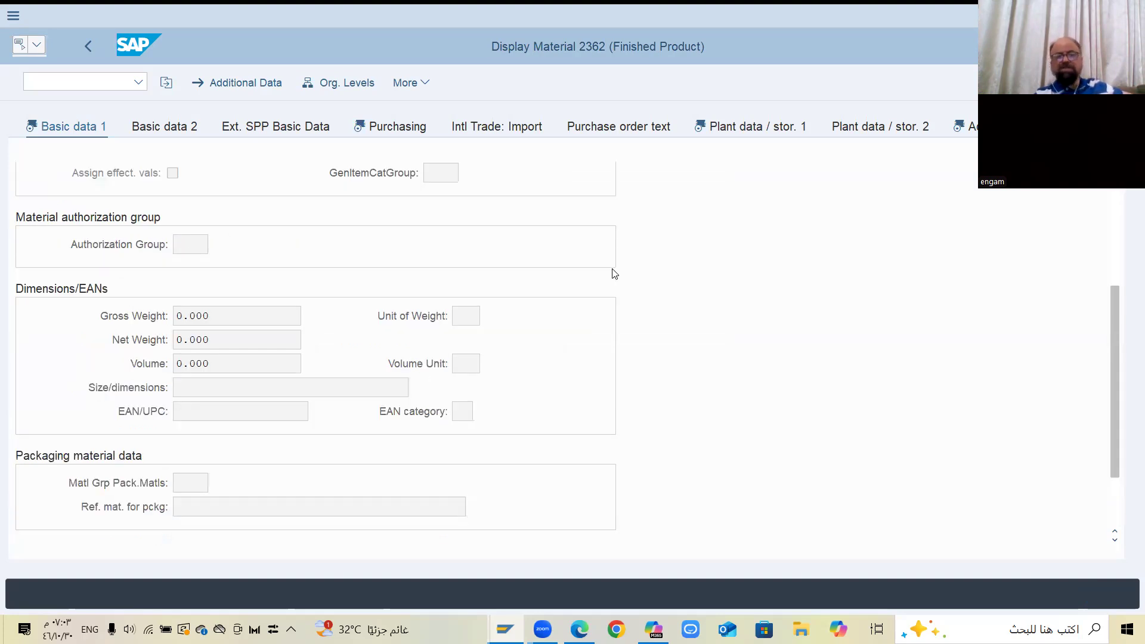
scroll(614, 274, up, 3)
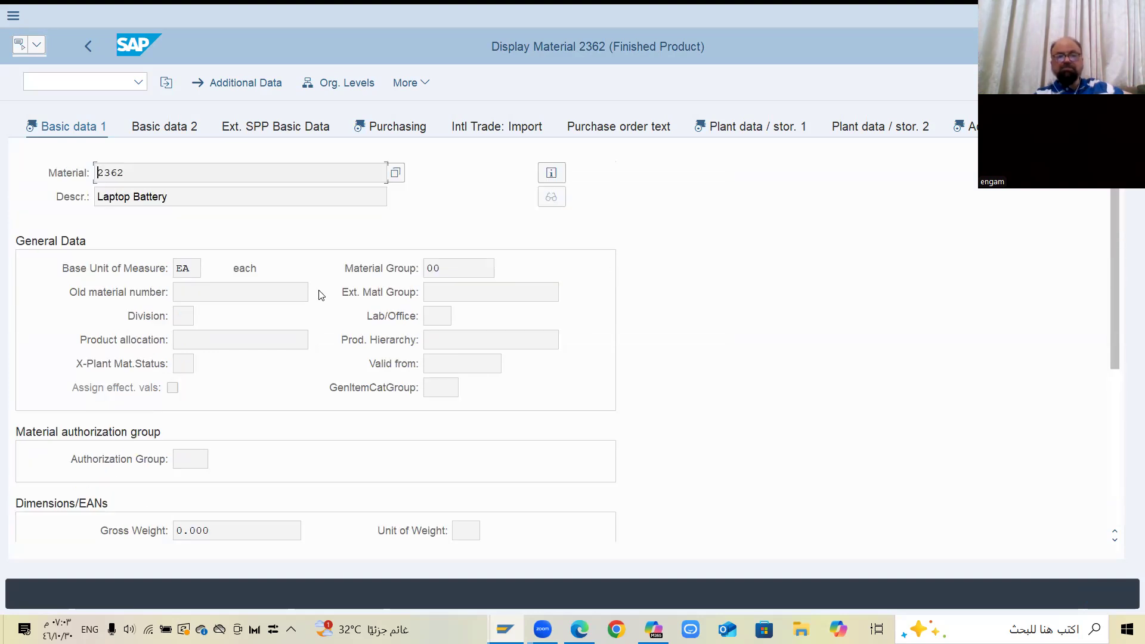
click(205, 125)
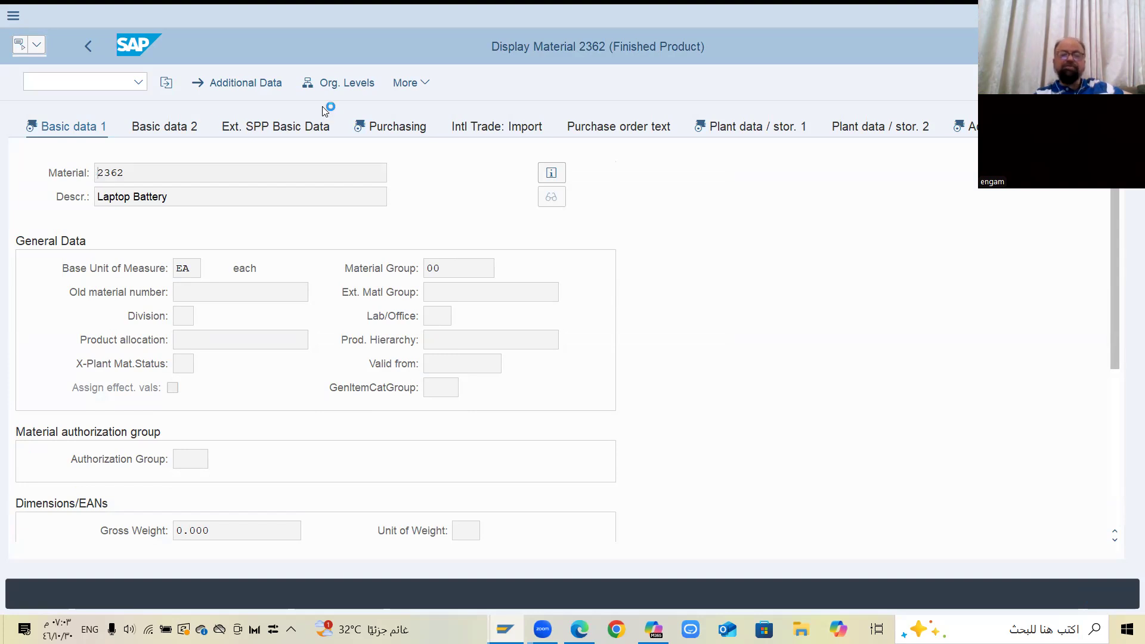
click(389, 127)
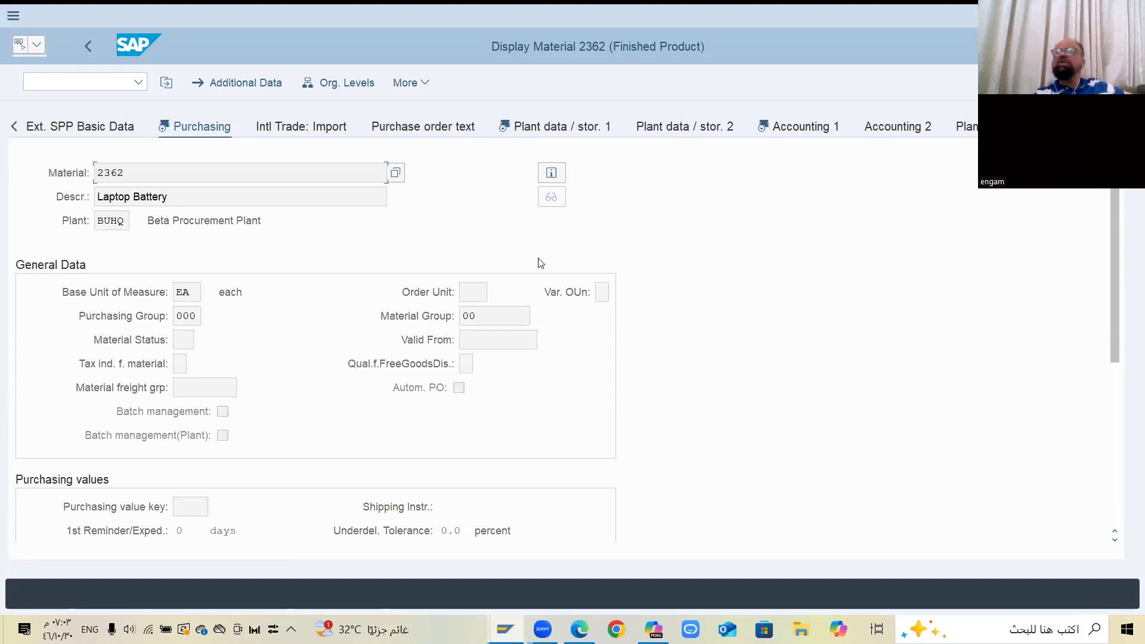
scroll(540, 263, down, 5)
scroll(540, 263, up, 5)
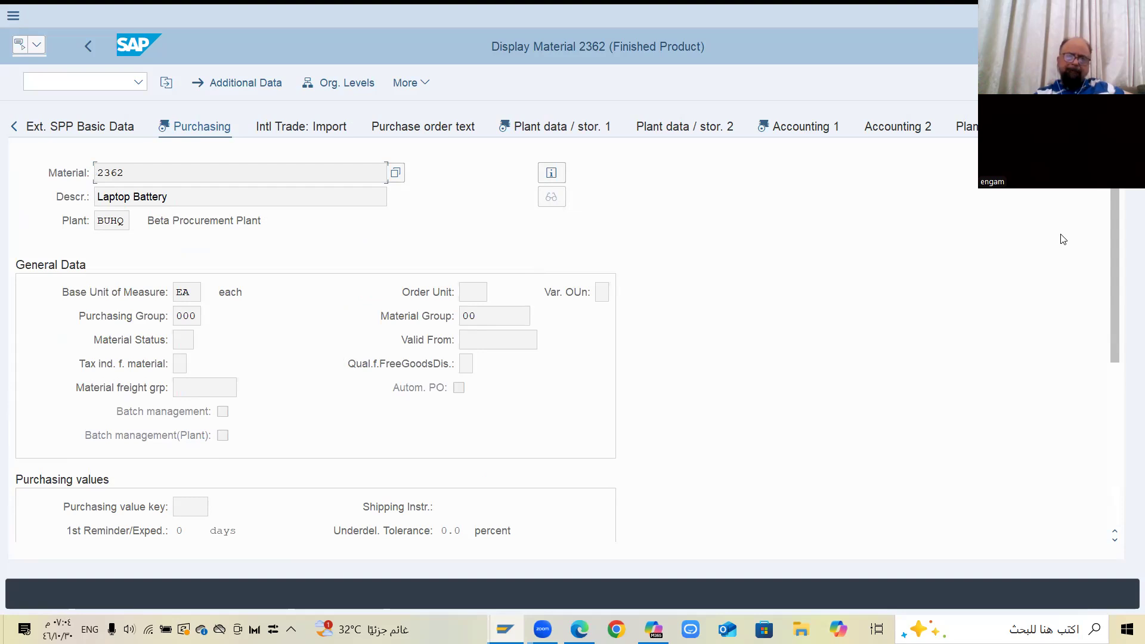
Examine the valuation class and the company code and group currency prices in the material's first accounting view
click(1095, 126)
click(1095, 127)
click(1094, 127)
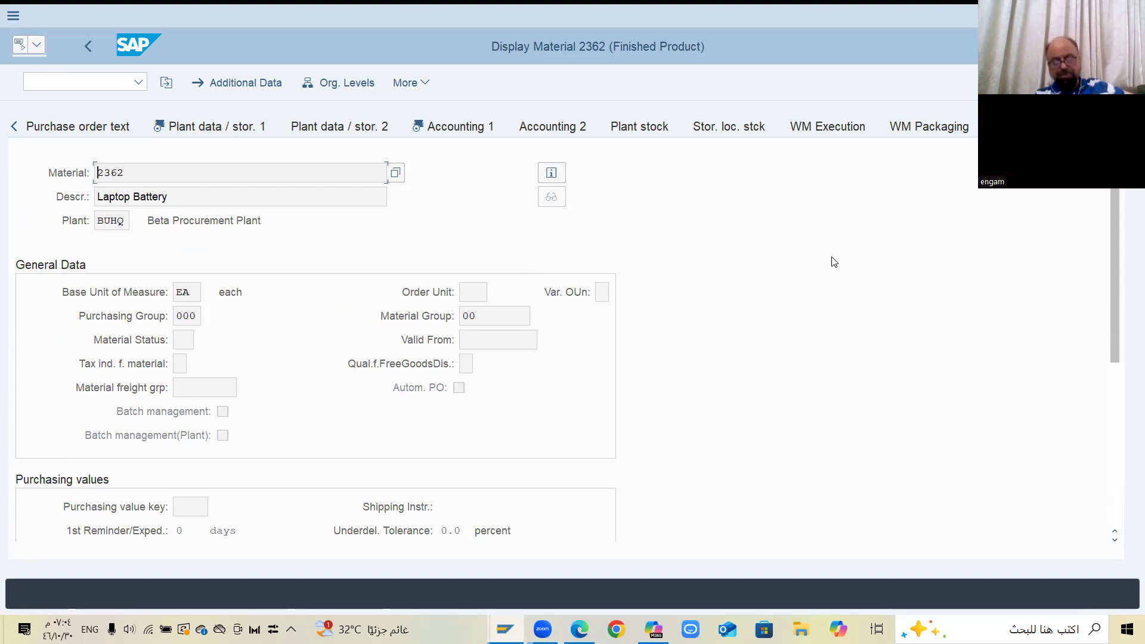
click(475, 130)
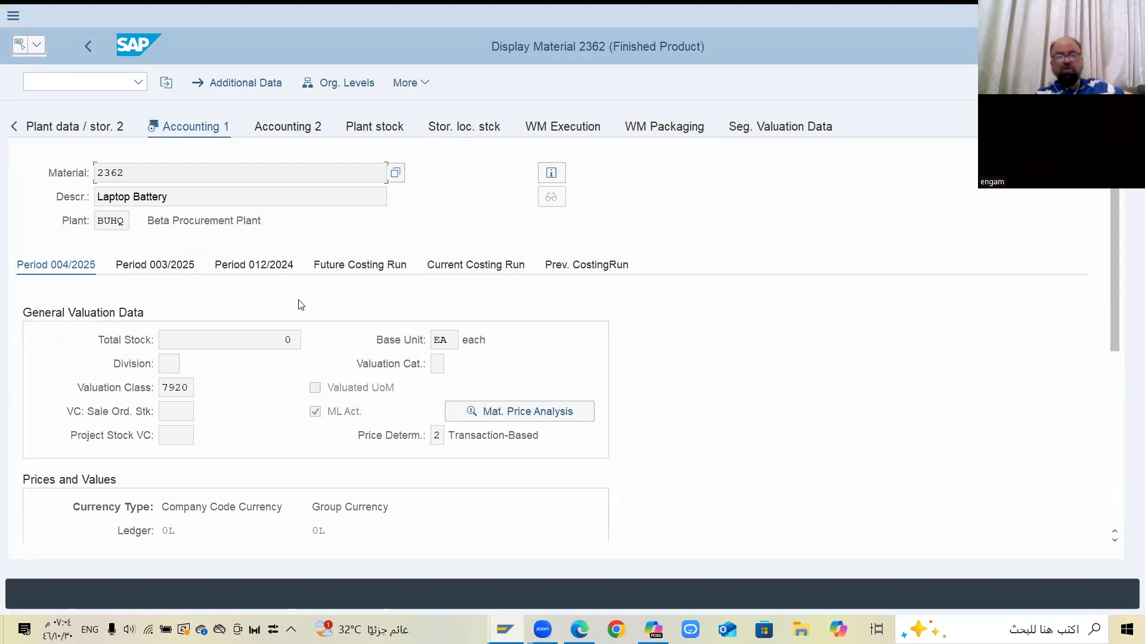
scroll(301, 305, down, 3)
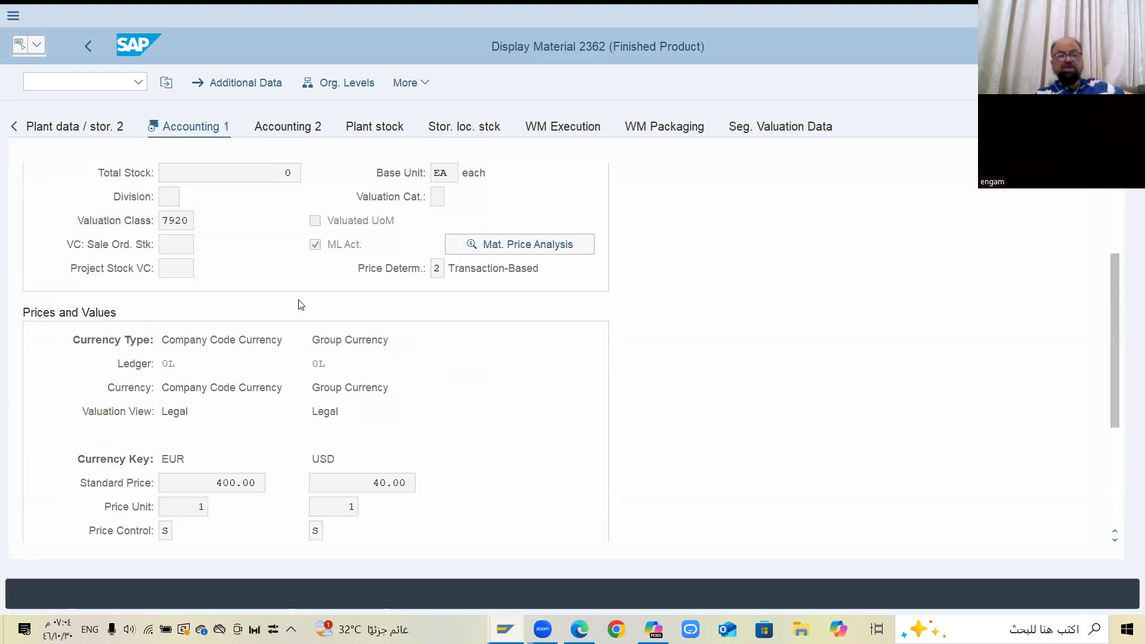
scroll(301, 305, down, 3)
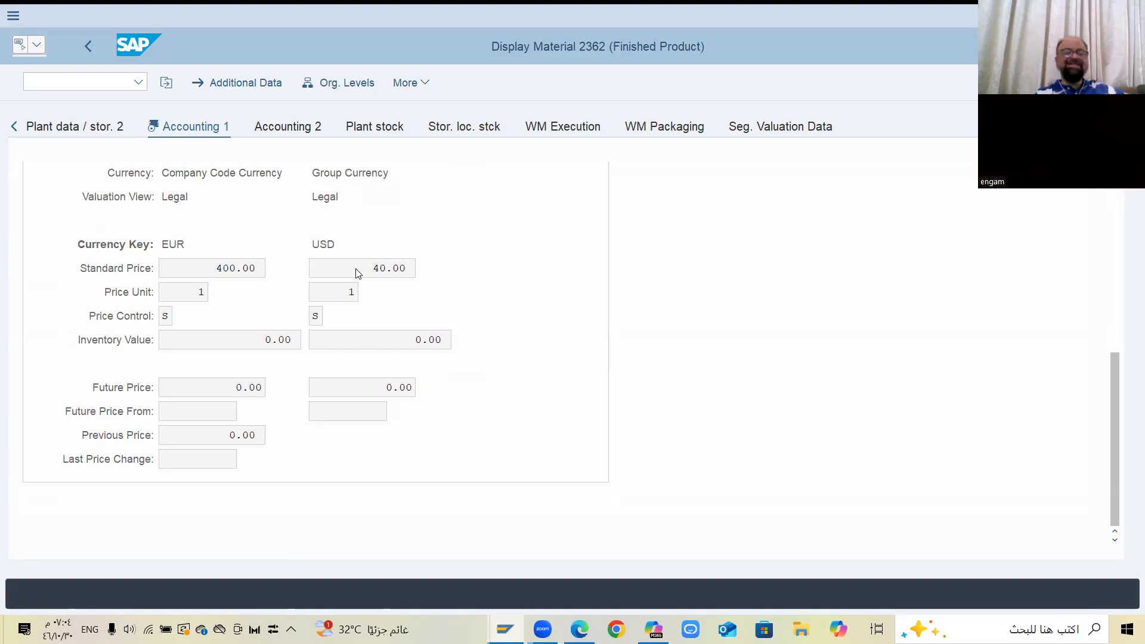
scroll(356, 268, up, 10)
scroll(355, 268, down, 9)
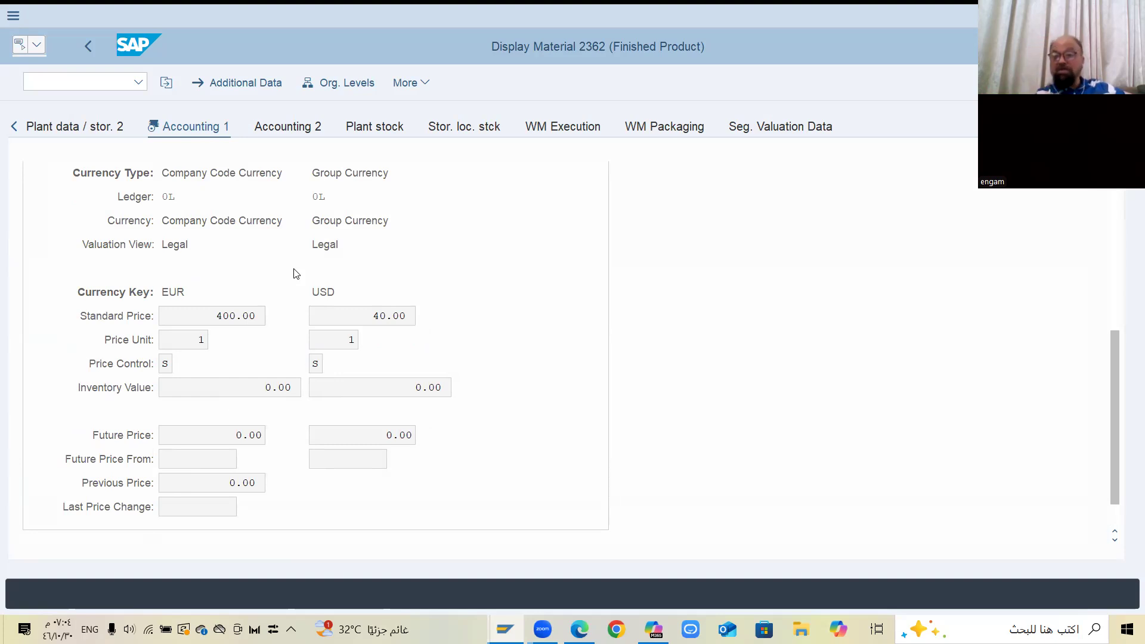
scroll(368, 253, up, 5)
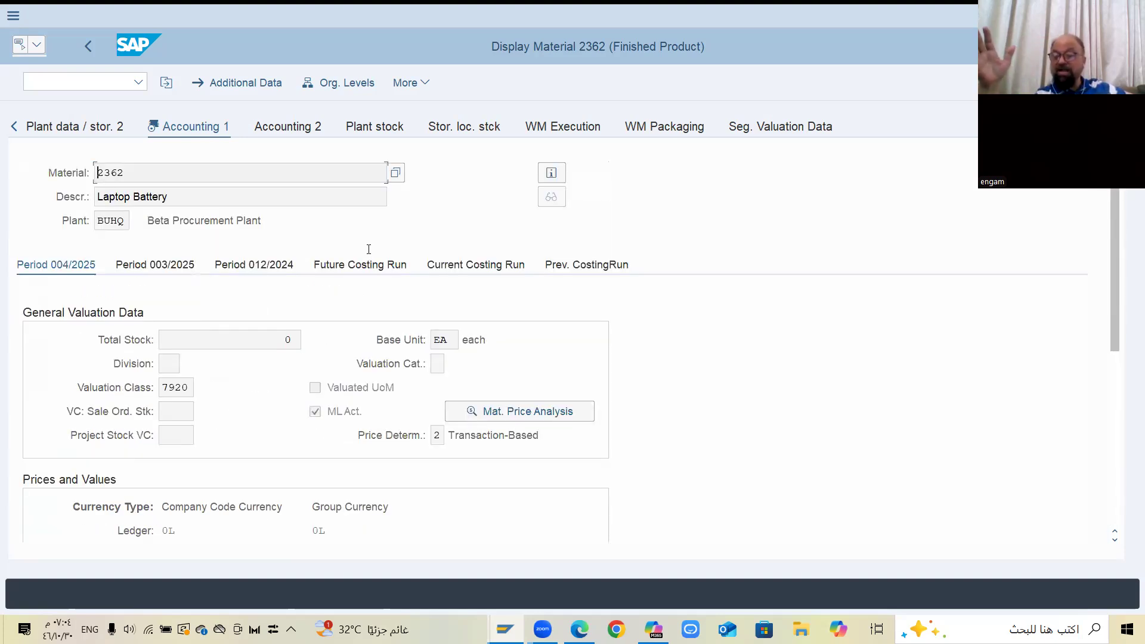
scroll(369, 250, down, 1)
scroll(375, 252, down, 10)
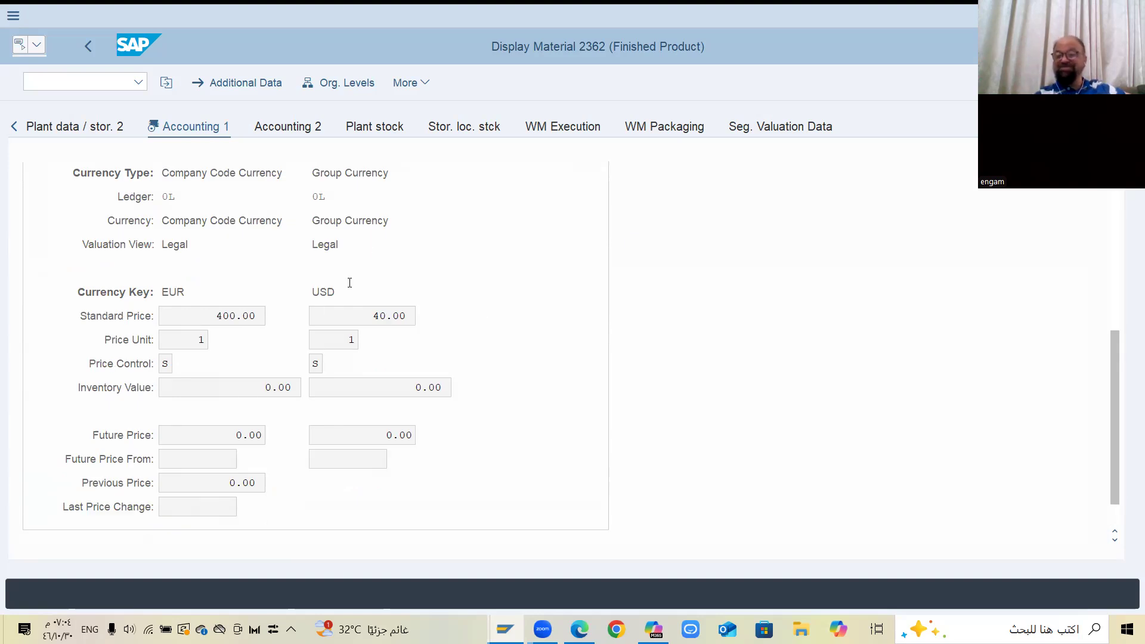
click(313, 290)
double_click(314, 289)
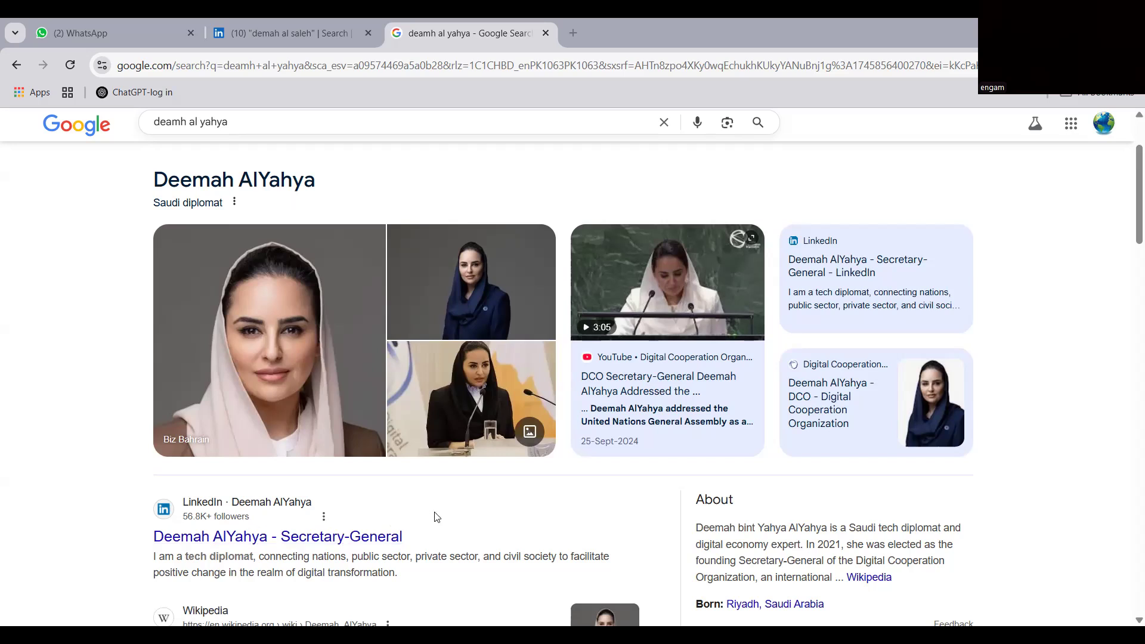
scroll(438, 517, down, 2)
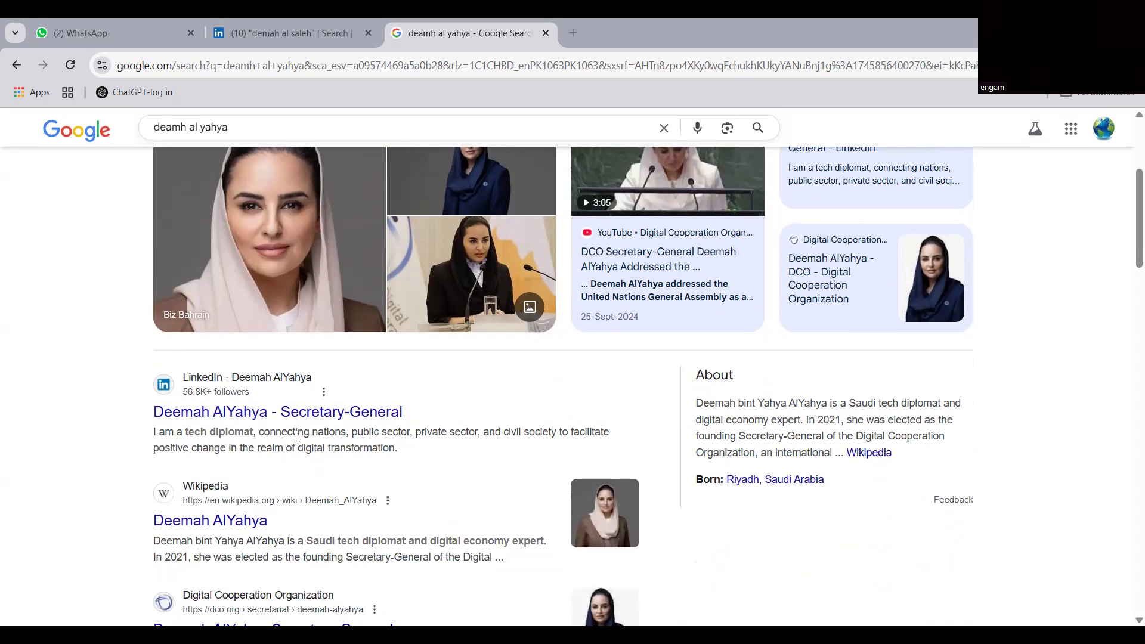
scroll(425, 427, up, 2)
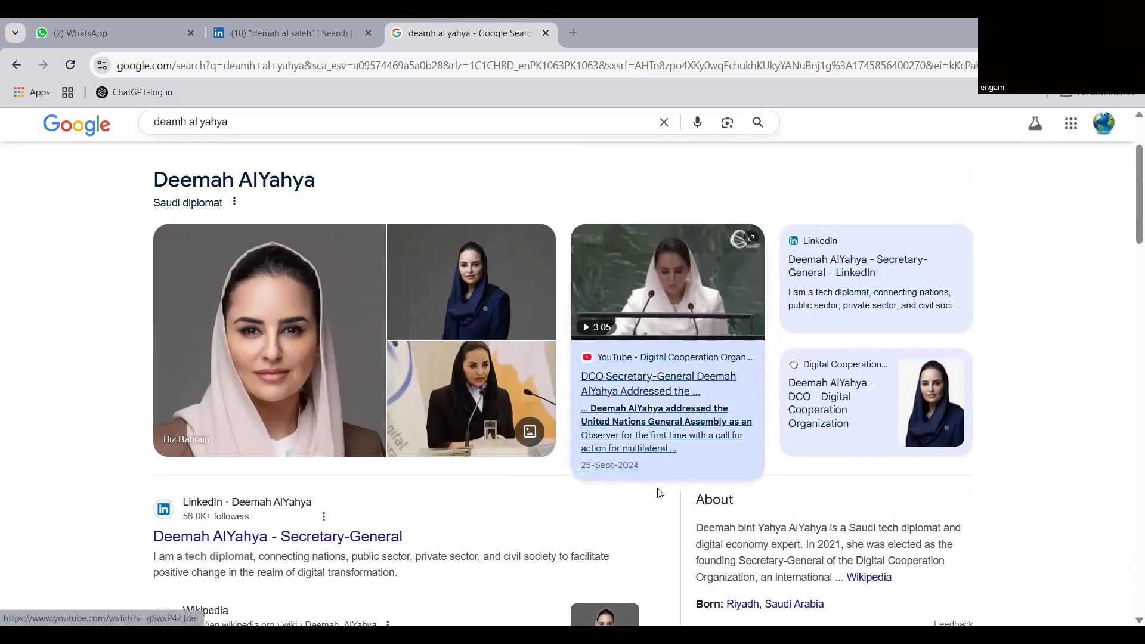